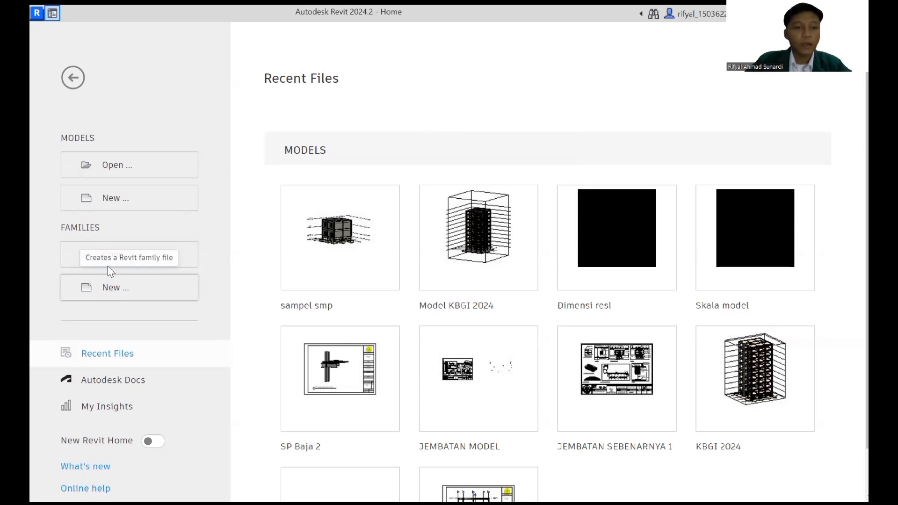
Step: Create a new project from the DefaultMetric.rte template in the Downloads folder
click(125, 210)
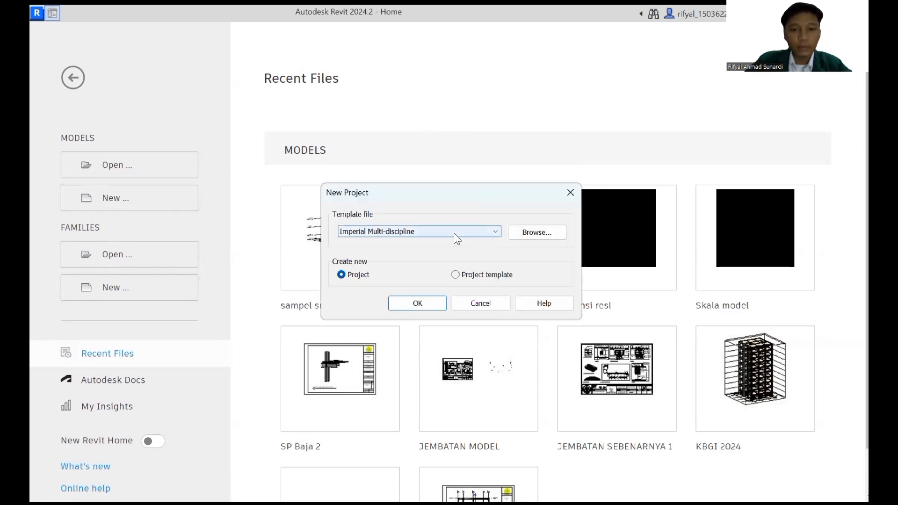
click(455, 232)
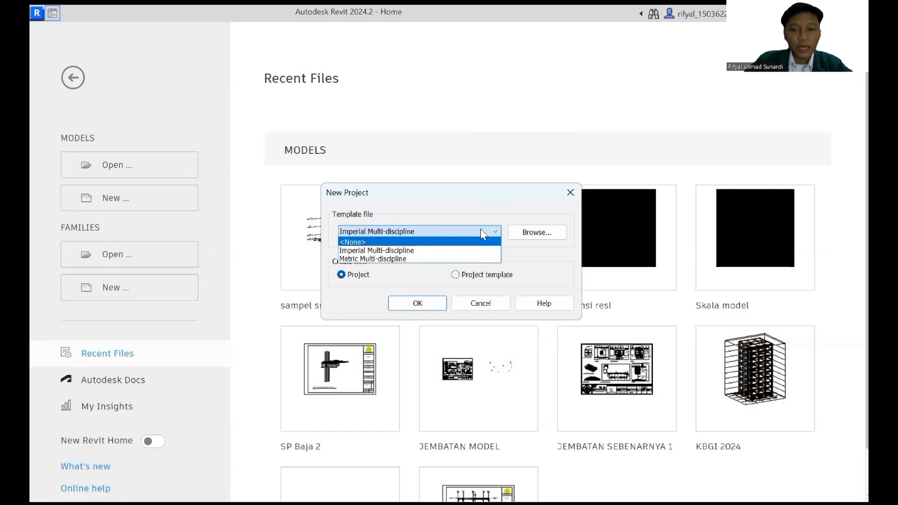
click(528, 236)
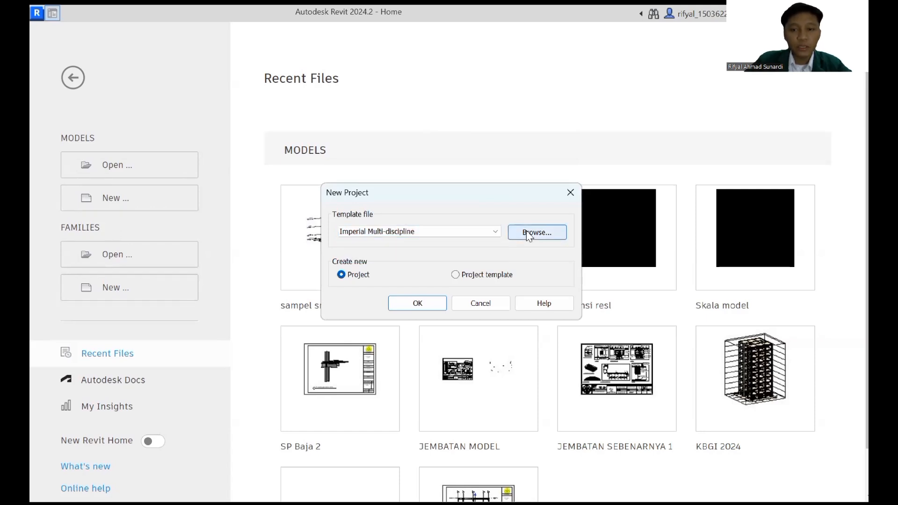
click(529, 235)
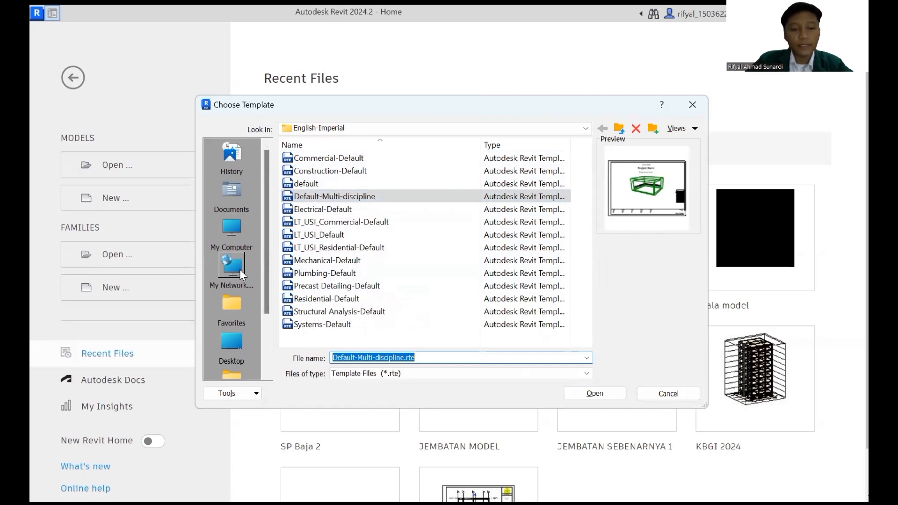
scroll(235, 299, down, 2)
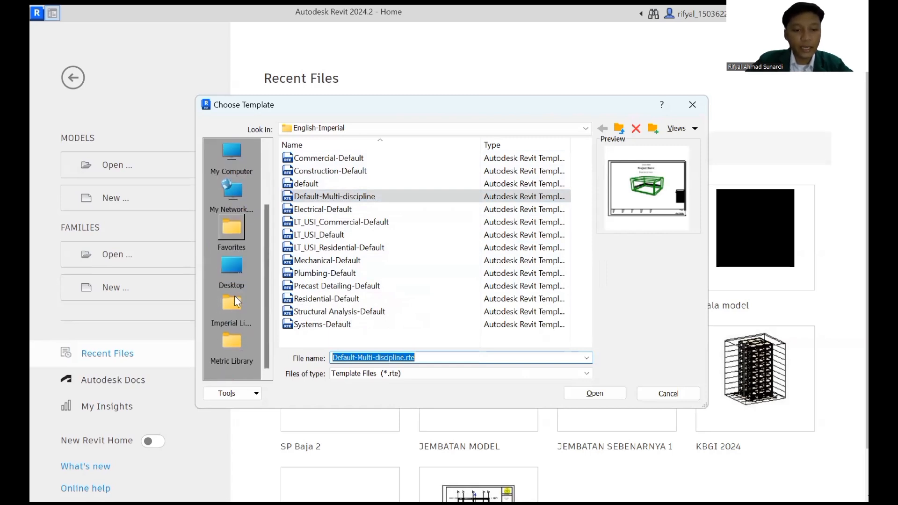
scroll(234, 290, up, 2)
scroll(232, 281, down, 2)
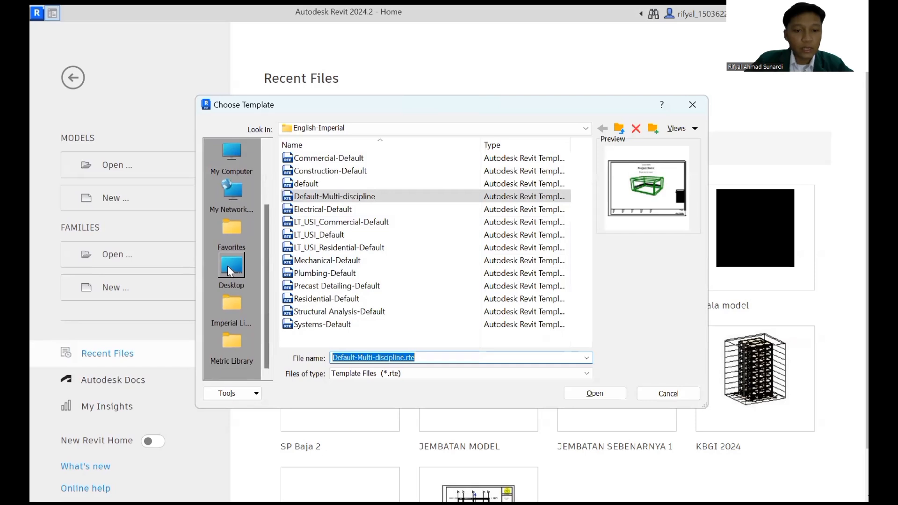
click(231, 266)
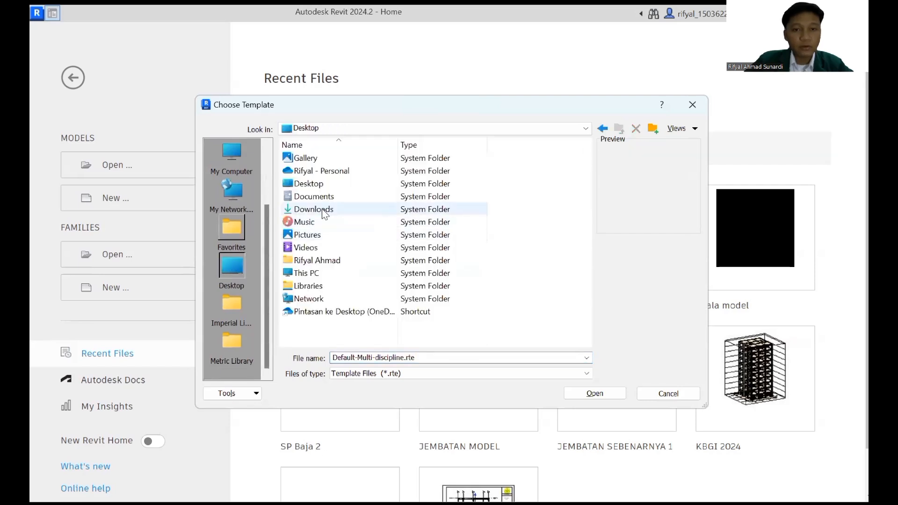
double_click(322, 210)
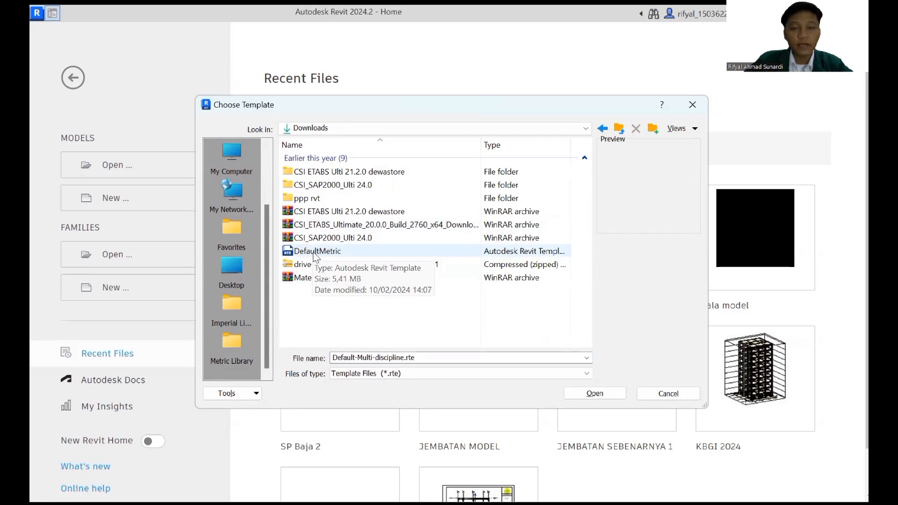
click(315, 252)
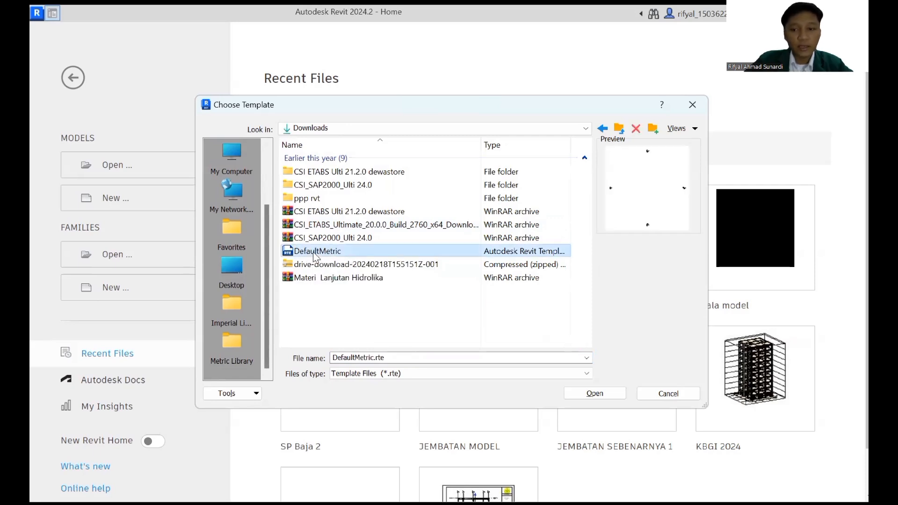
double_click(316, 252)
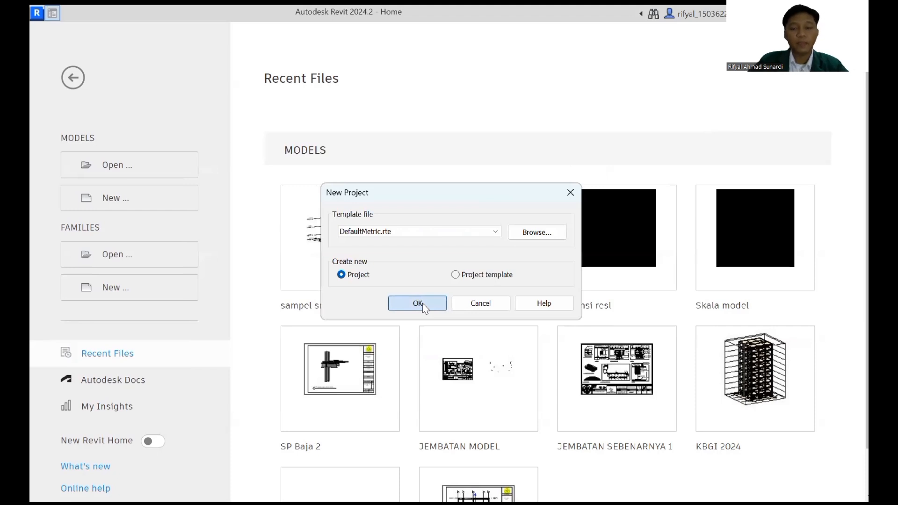
click(423, 305)
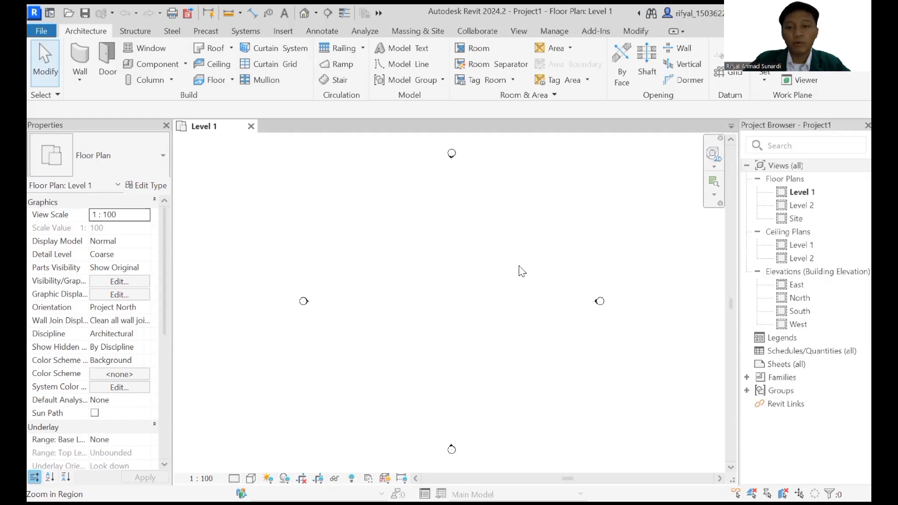
Step: Draw a vertical grid line between the elevation markers, left of centre in the Level 1 floor plan
click(731, 77)
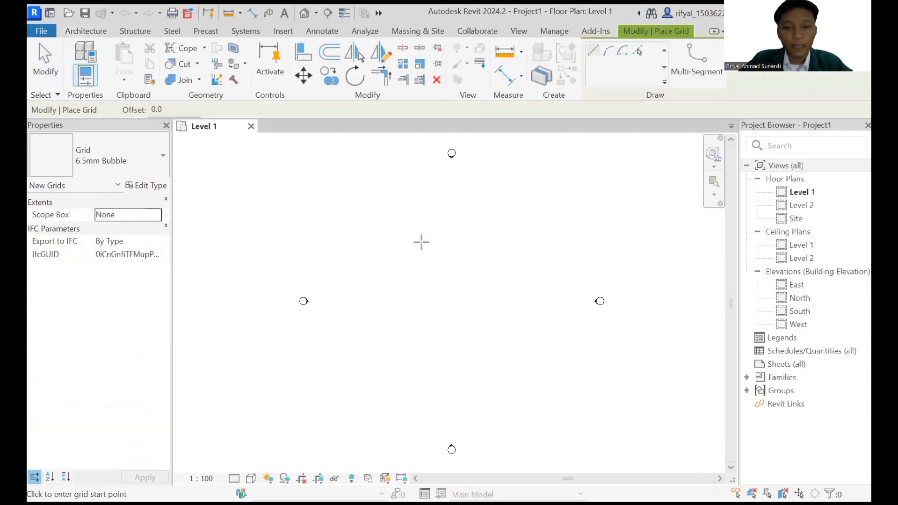
click(400, 240)
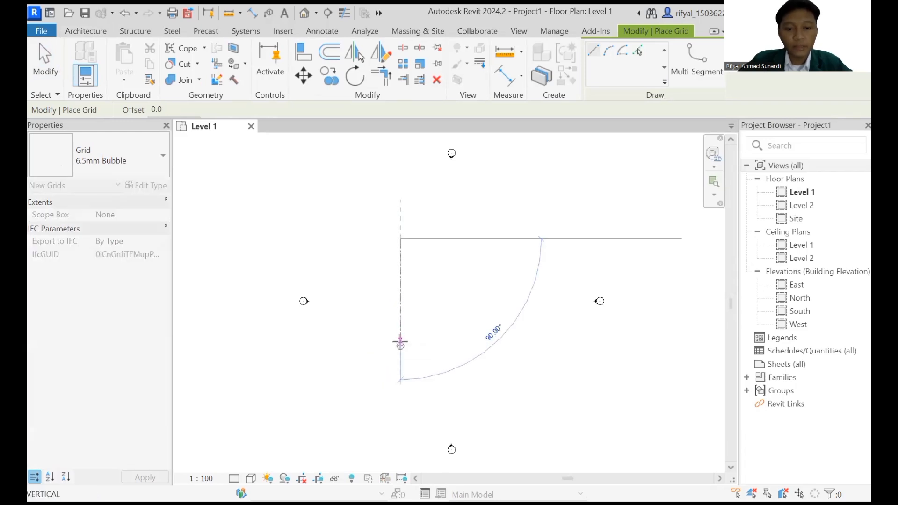
click(400, 339)
scroll(404, 312, up, 1)
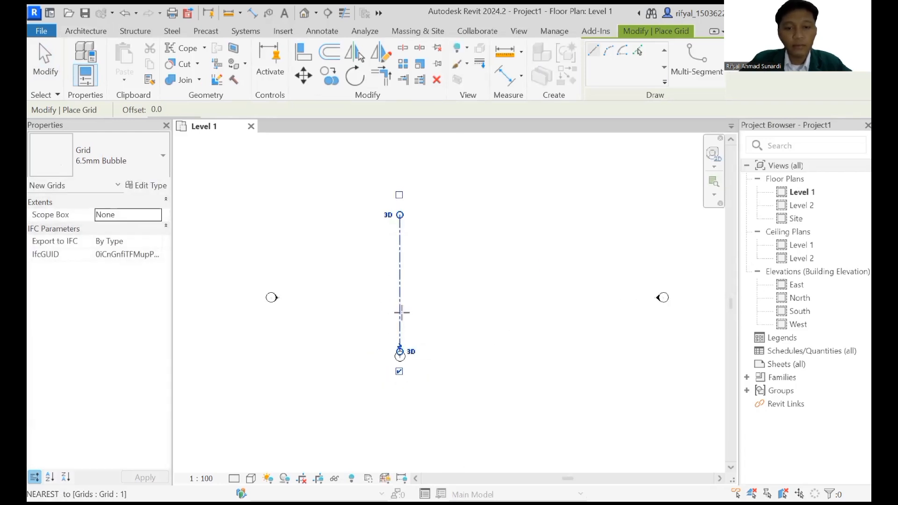
scroll(404, 280, up, 1)
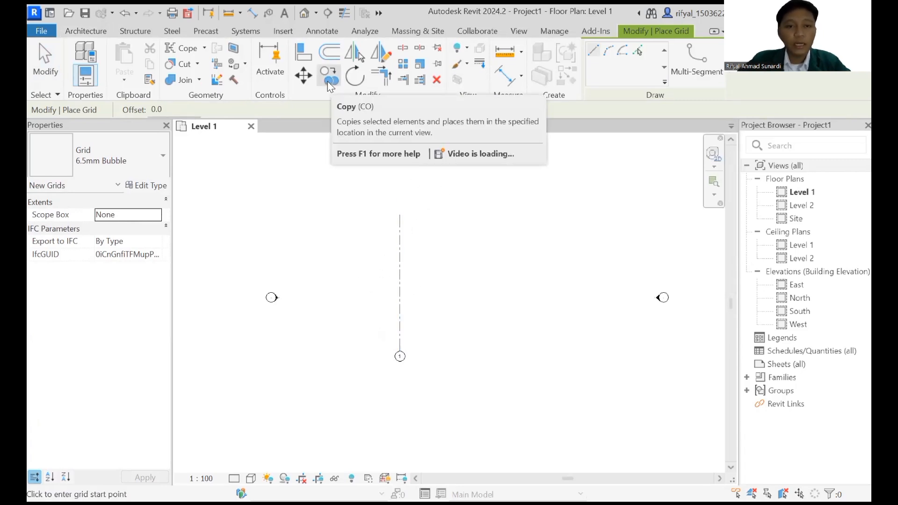
key(Escape)
key(Escape)
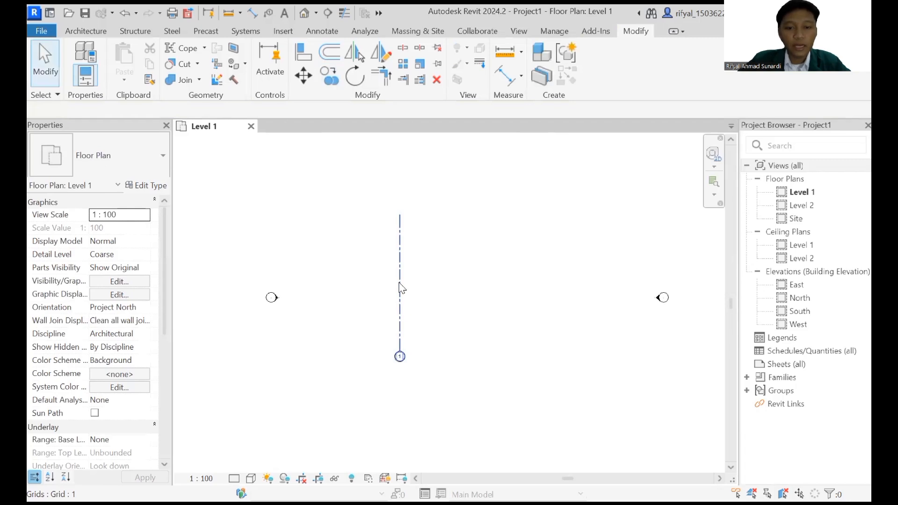
Step: Copy vertical grid 1 horizontally to the right at a spacing of 5000, with multiple copies enabled
click(400, 288)
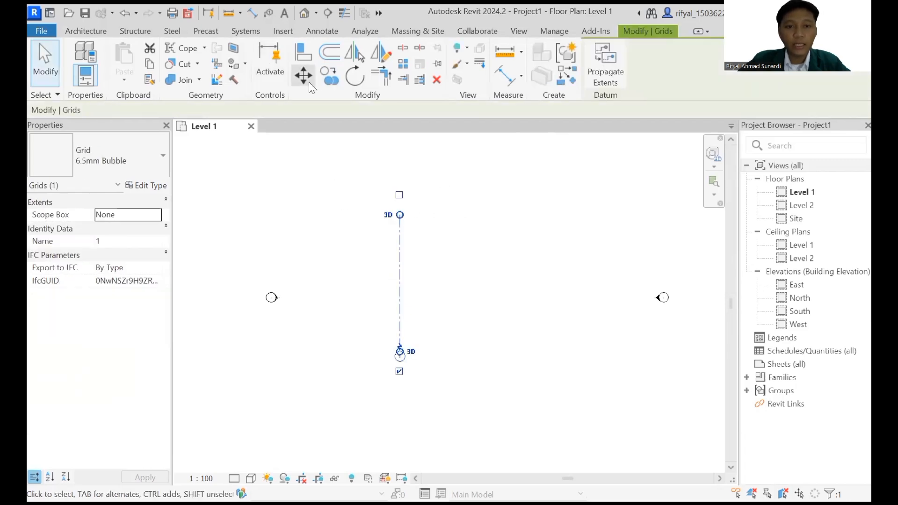
click(330, 85)
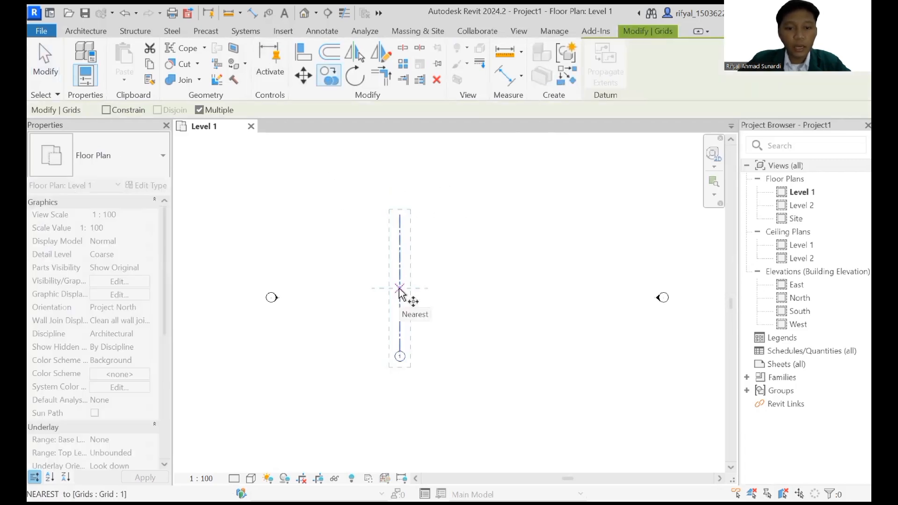
click(400, 288)
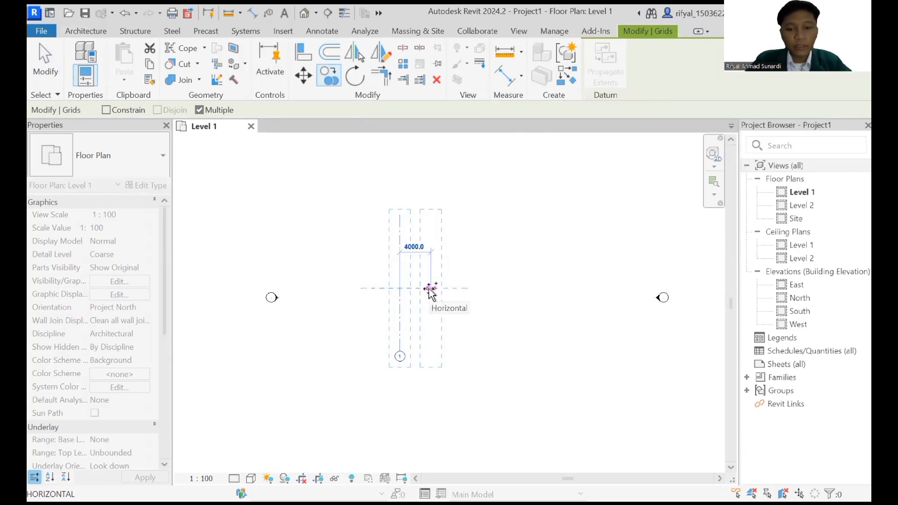
text(5000)
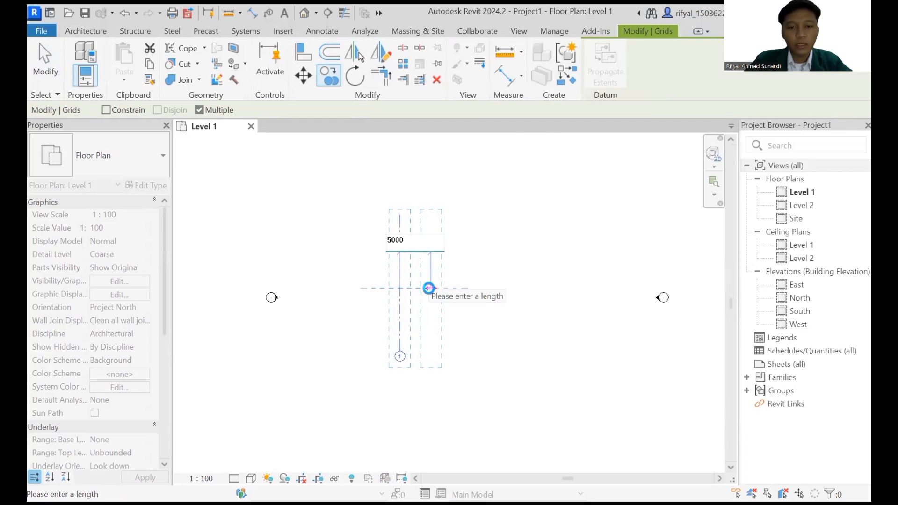
key(Return)
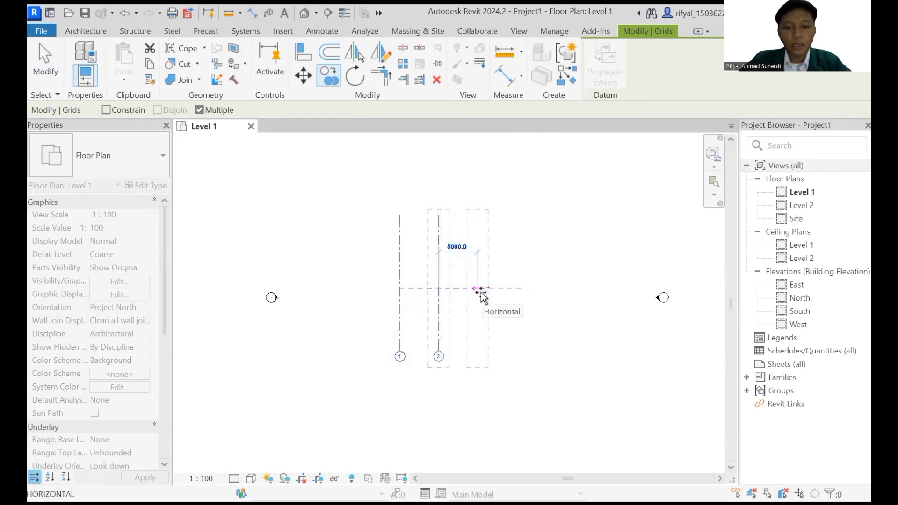
text(500)
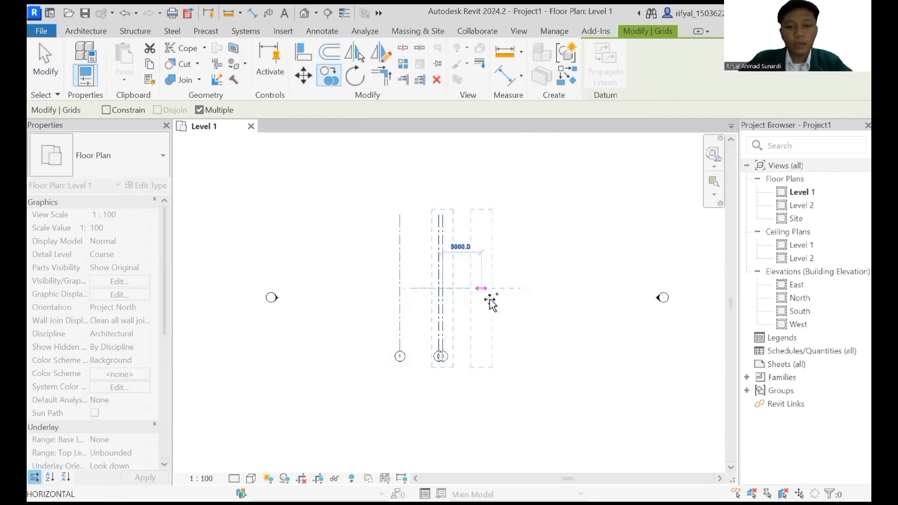
key(Return)
key(ctrl+z)
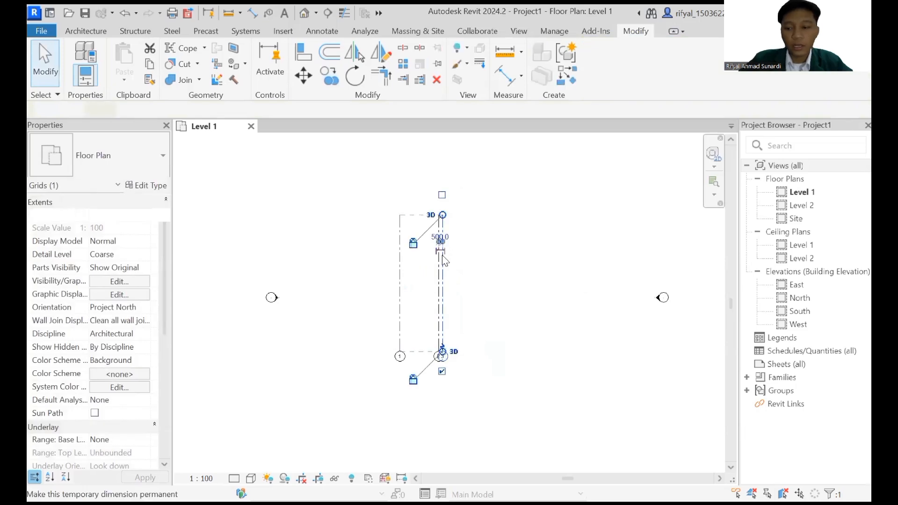
click(440, 256)
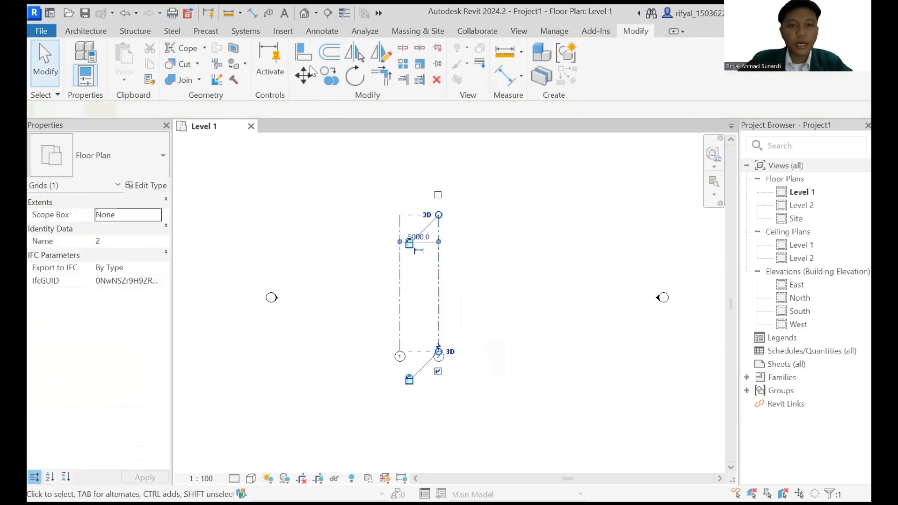
Step: Copy vertical grid 2 horizontally to the right at a spacing of 5000
key(c)
key(o)
click(438, 287)
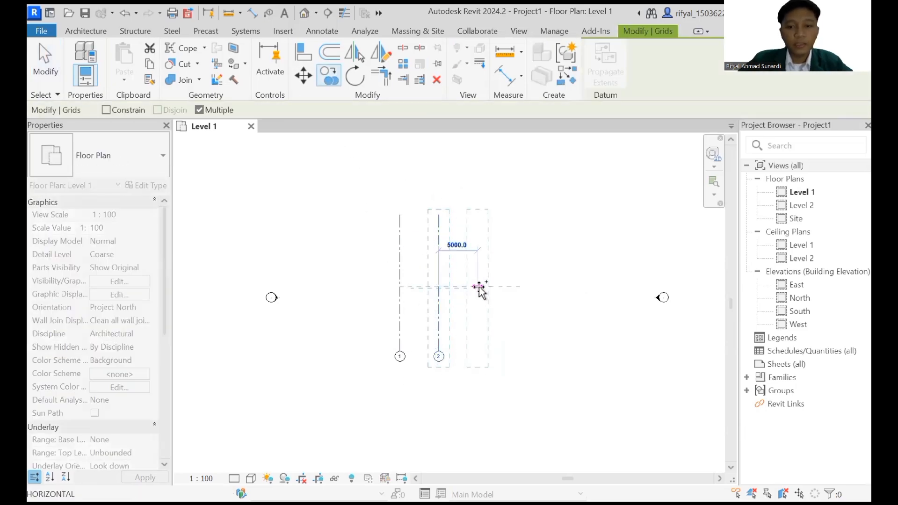
text(5000)
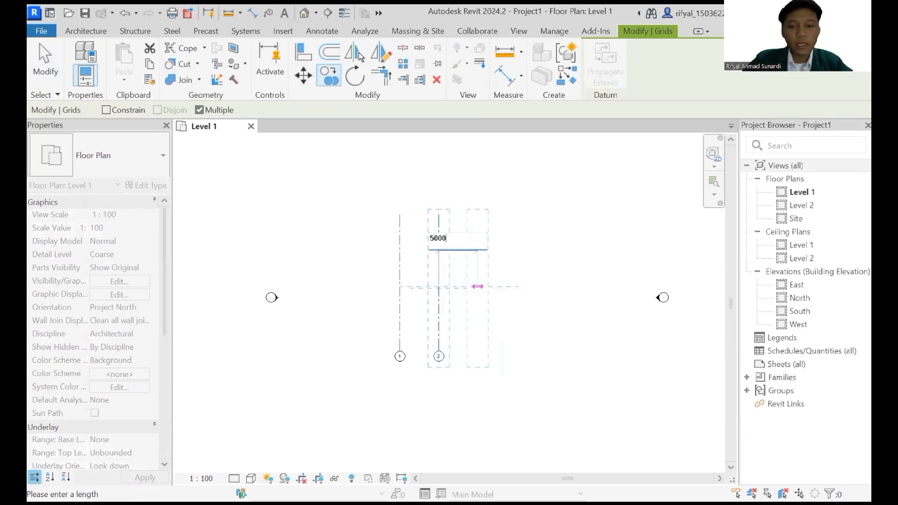
key(Return)
key(Escape)
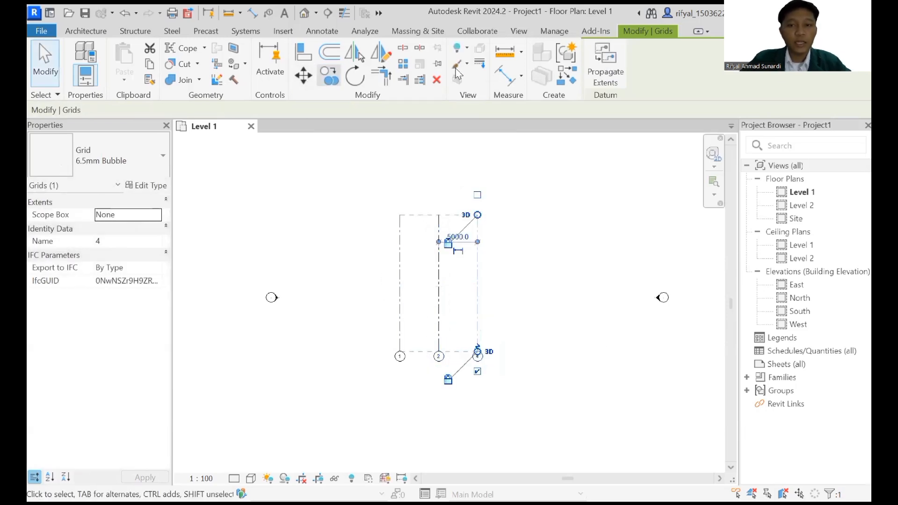
Step: Draw a horizontal grid line from left to right across the lower part of all three vertical grids
click(70, 31)
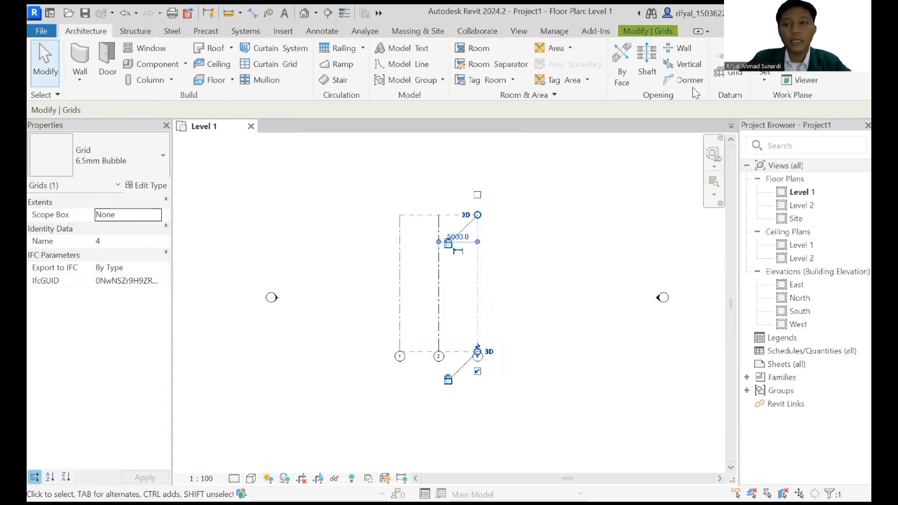
click(727, 79)
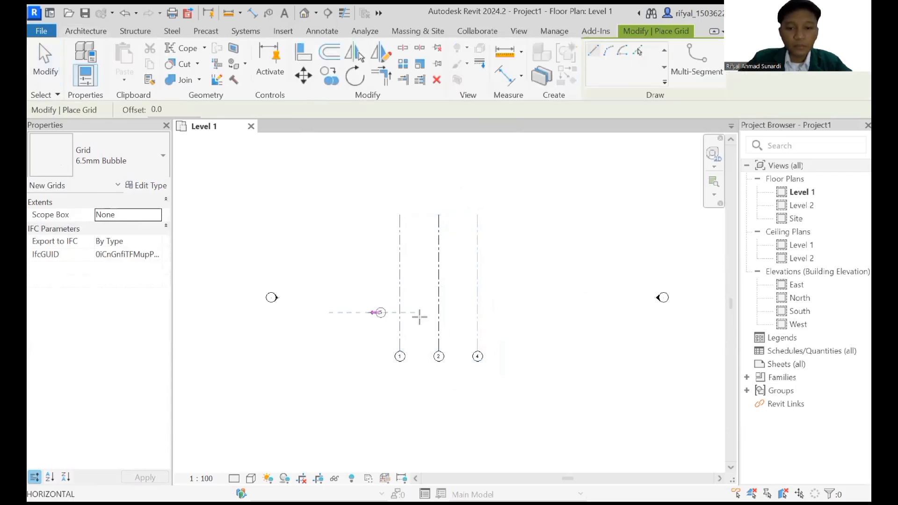
click(510, 312)
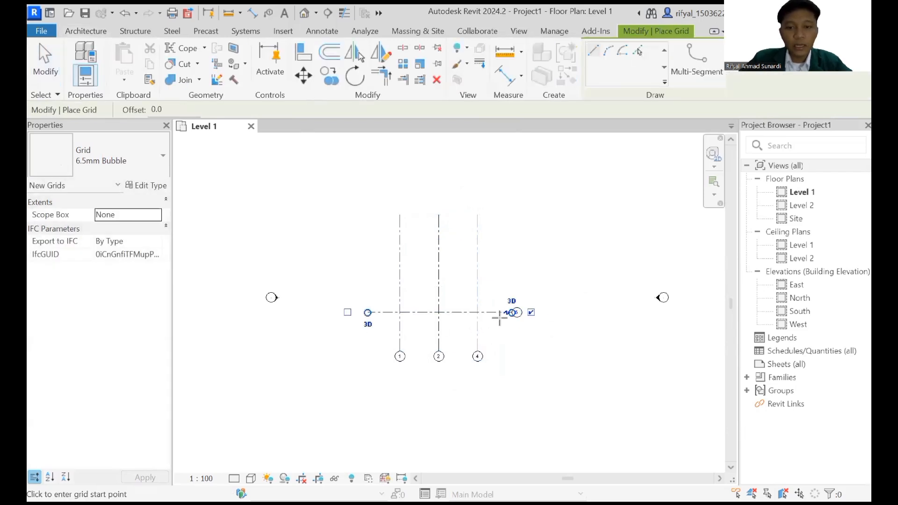
scroll(515, 310, up, 4)
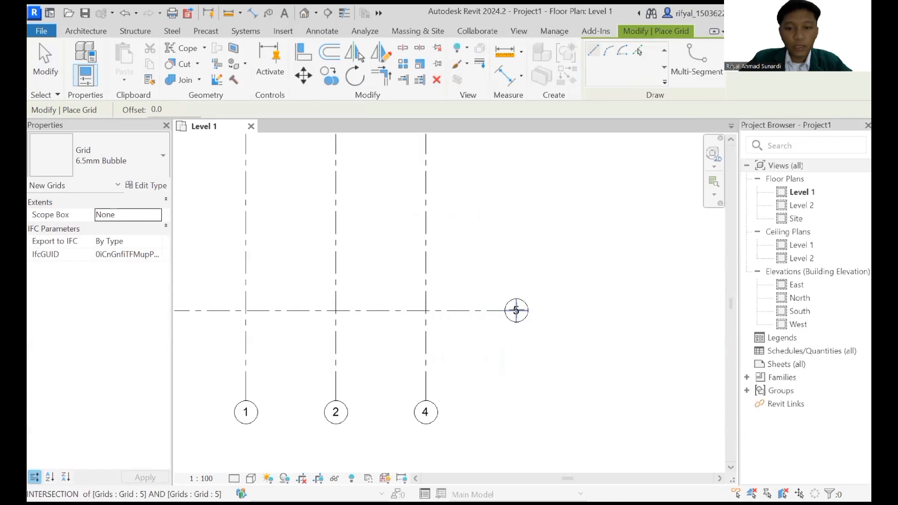
key(Escape)
key(Escape)
Step: Rename the horizontal grid line as A
double_click(516, 310)
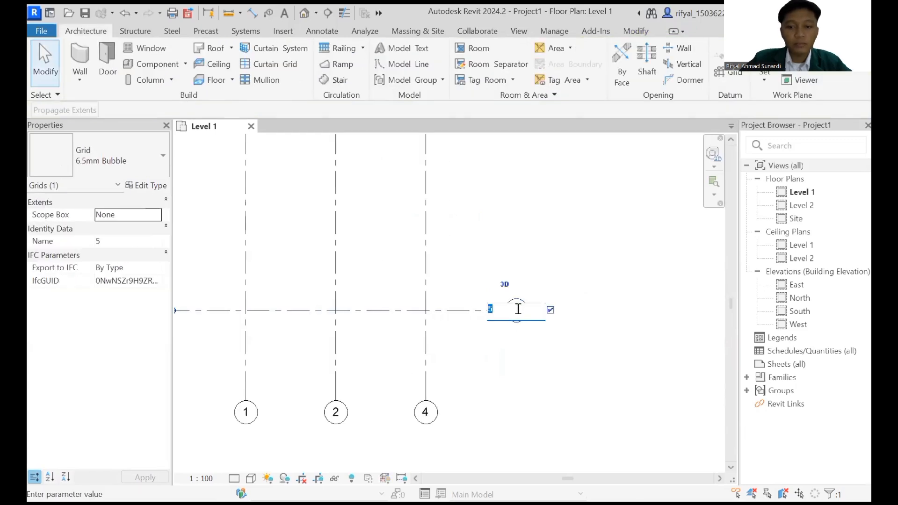
key(Return)
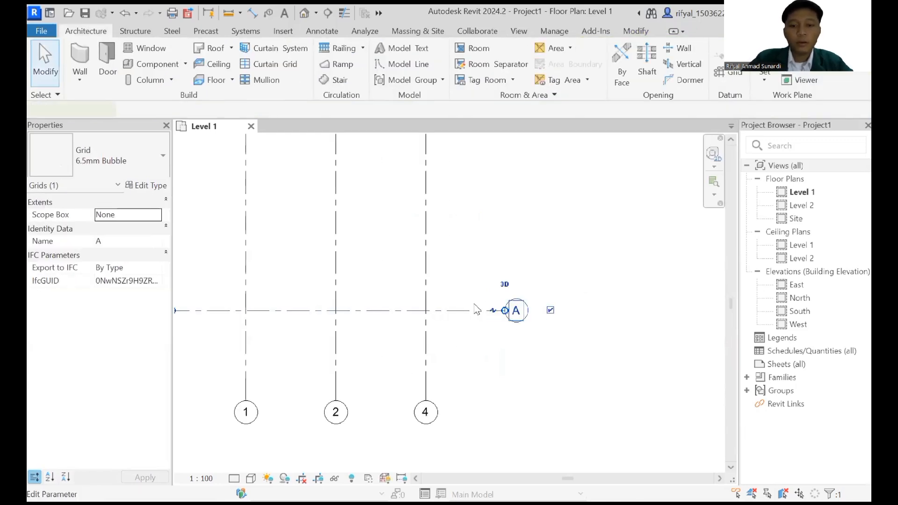
scroll(369, 309, down, 2)
key(Escape)
Step: Copy horizontal grid A upward twice at a spacing of 5000, with multiple copies enabled
click(373, 310)
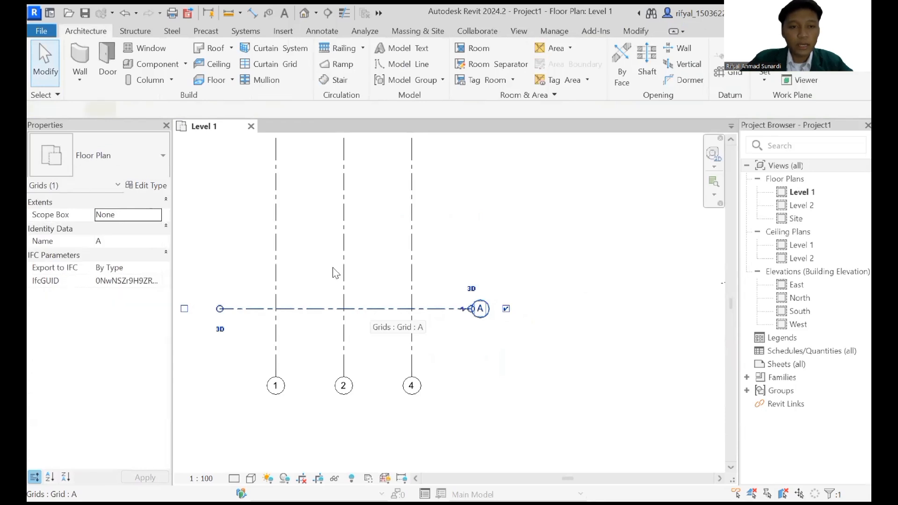
click(328, 76)
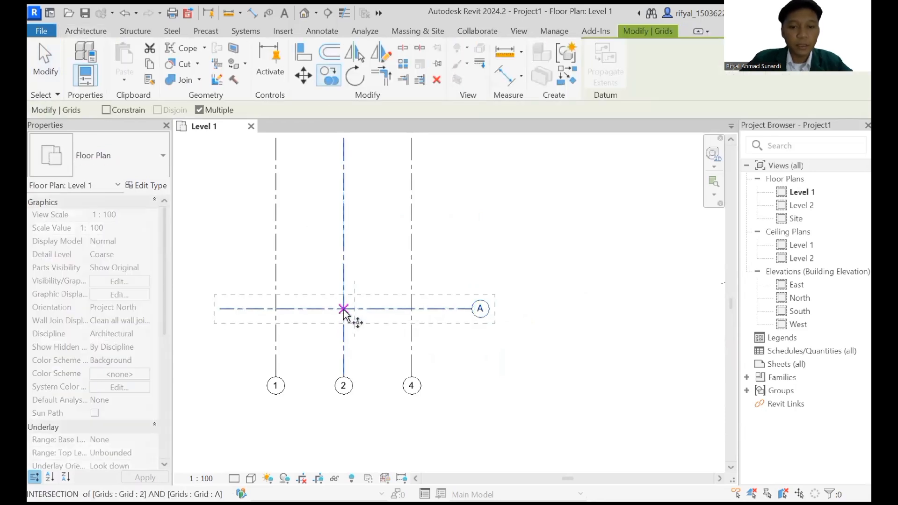
click(344, 308)
text(5000)
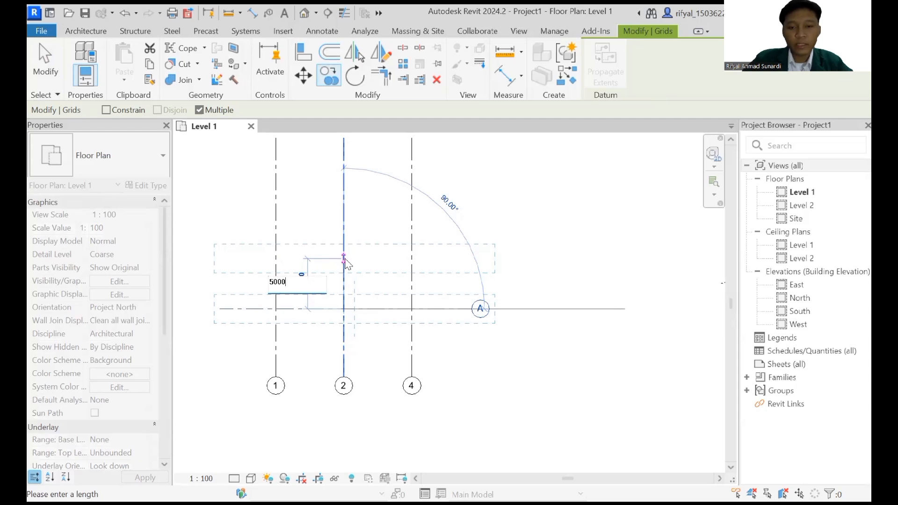
key(Return)
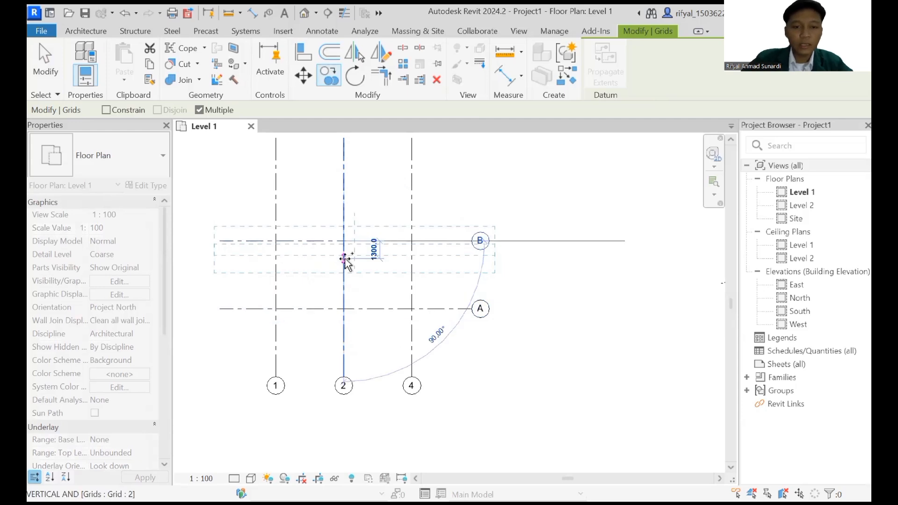
middle_drag(366, 199, 363, 281)
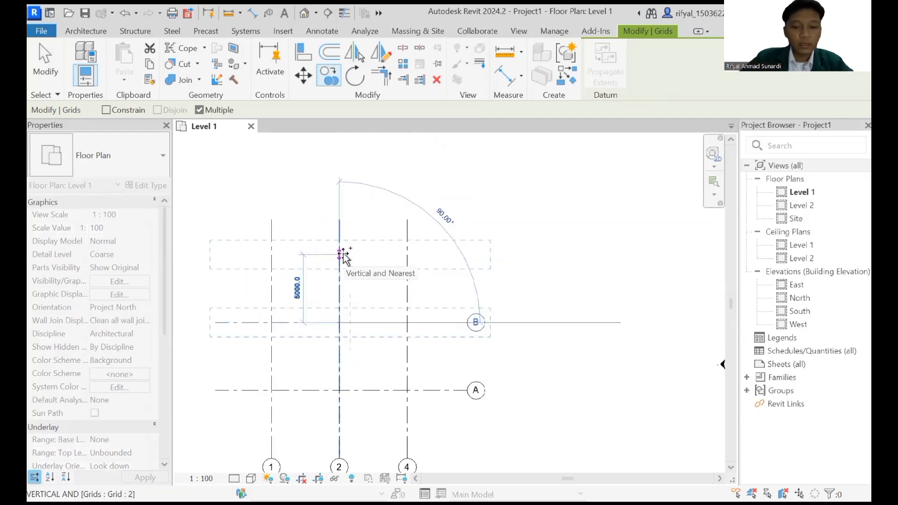
text(5000)
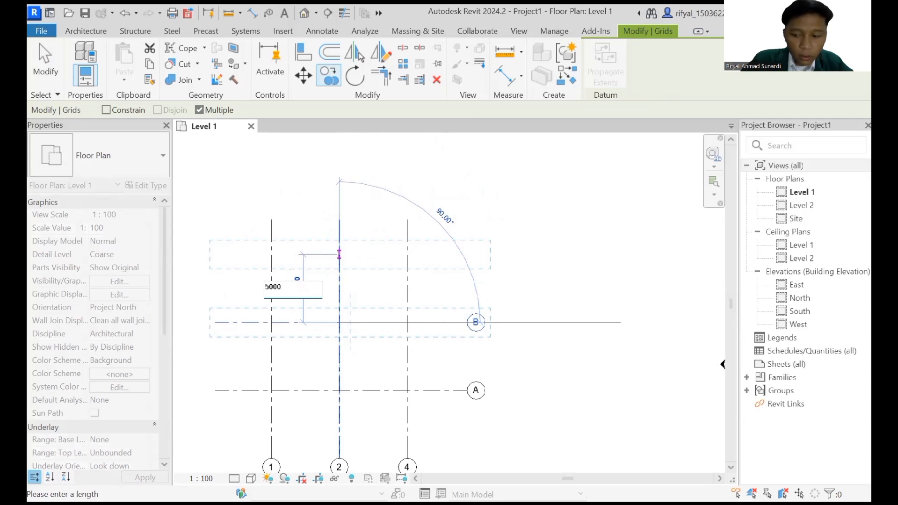
key(Return)
key(Escape)
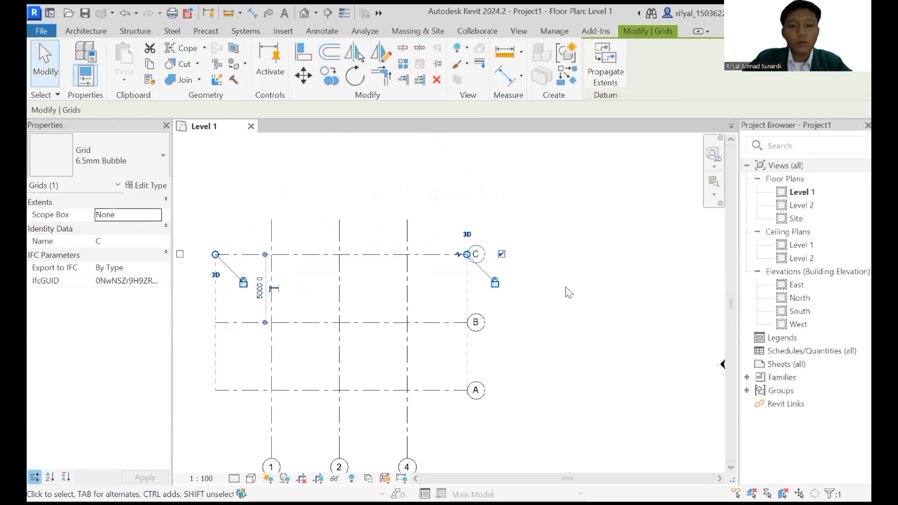
Step: Open the East elevation and extend the lower ends of the lettered grids below Level 1
scroll(568, 293, down, 1)
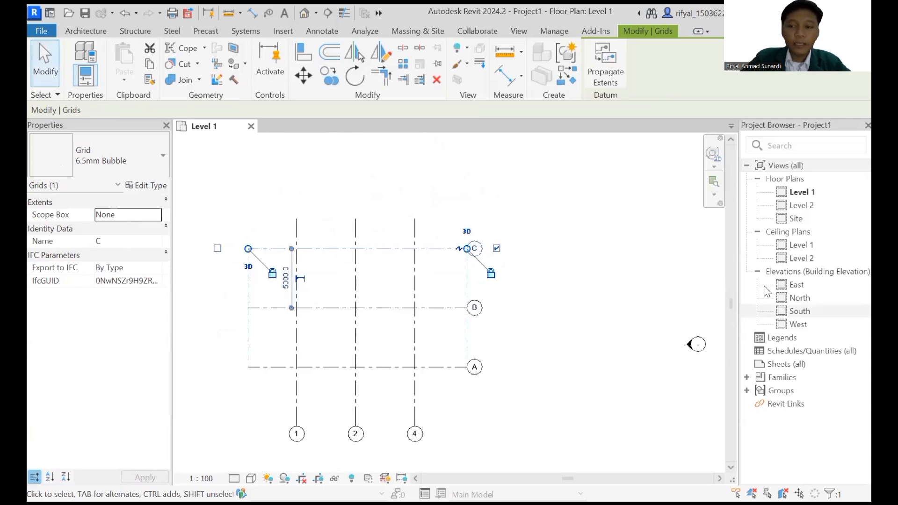
double_click(797, 285)
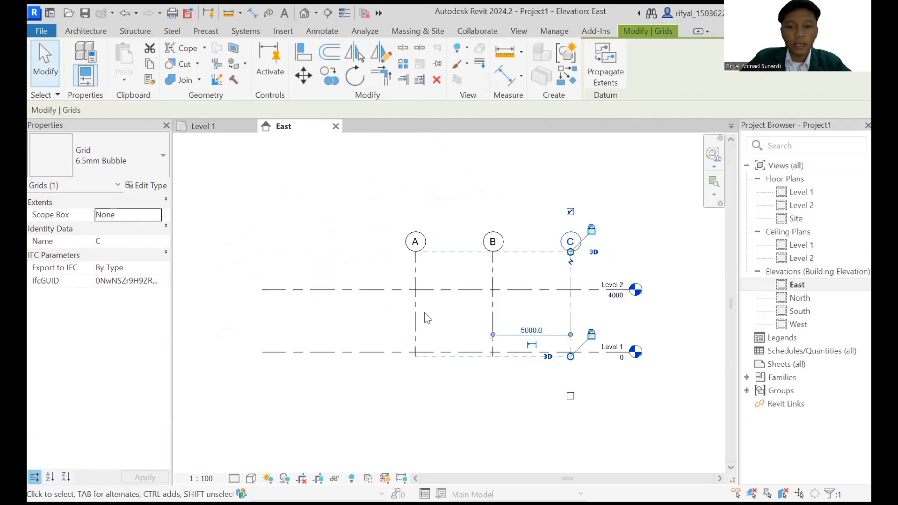
click(415, 337)
drag(415, 357, 415, 381)
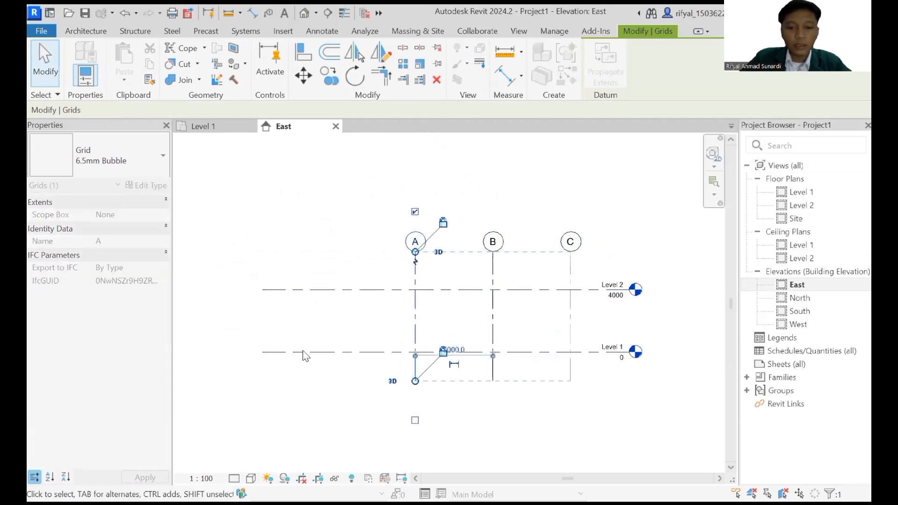
Step: Shorten the headless ends of both level lines in the East elevation to just outside grid A
click(263, 352)
drag(263, 352, 377, 352)
click(341, 240)
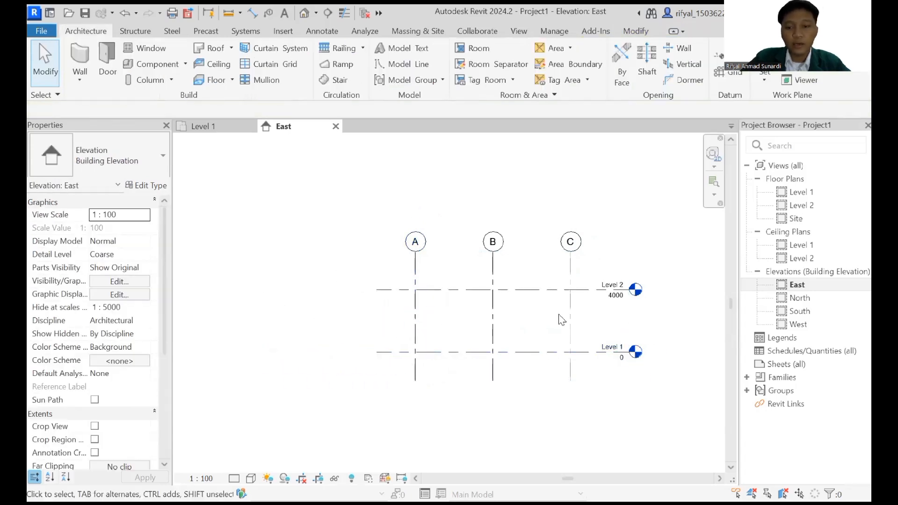
Step: Open the South elevation and pull both ends of the level lines in to just outside grids 1 and 4
click(800, 312)
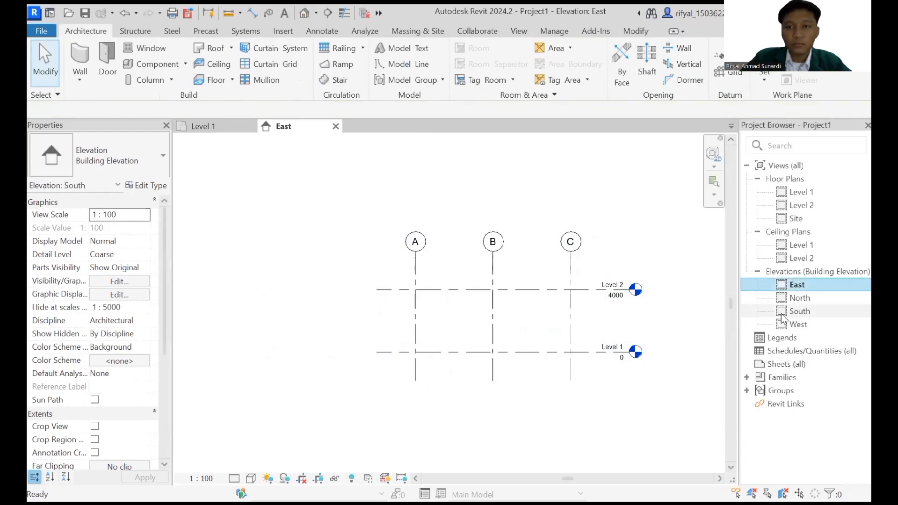
scroll(508, 306, down, 1)
middle_drag(555, 315, 590, 317)
click(597, 298)
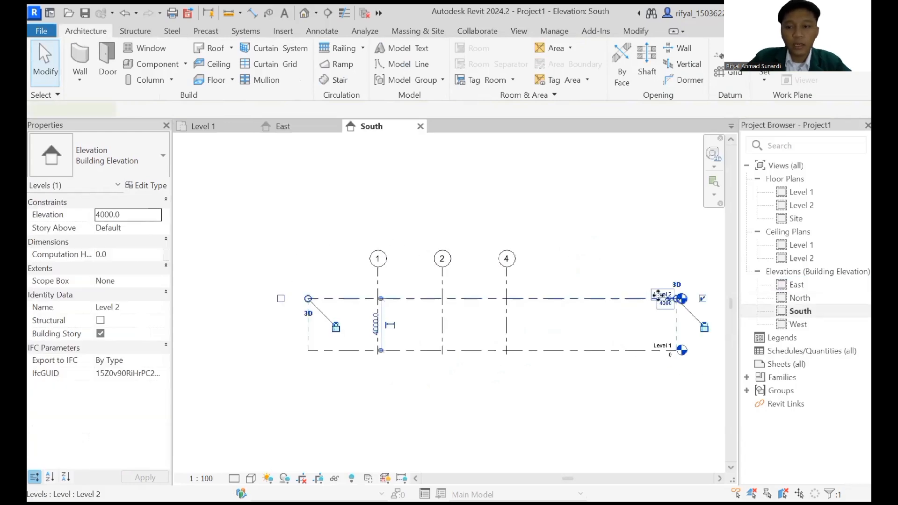
drag(676, 298, 568, 299)
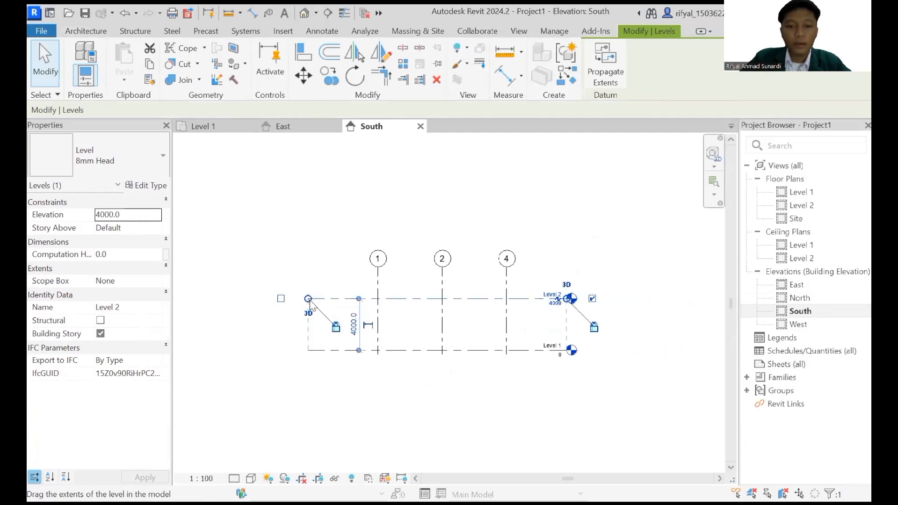
drag(309, 301, 349, 300)
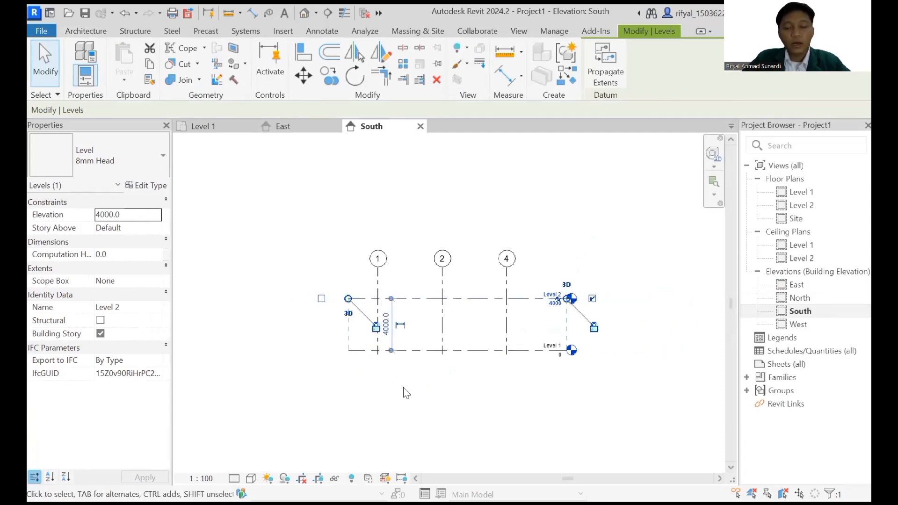
click(406, 392)
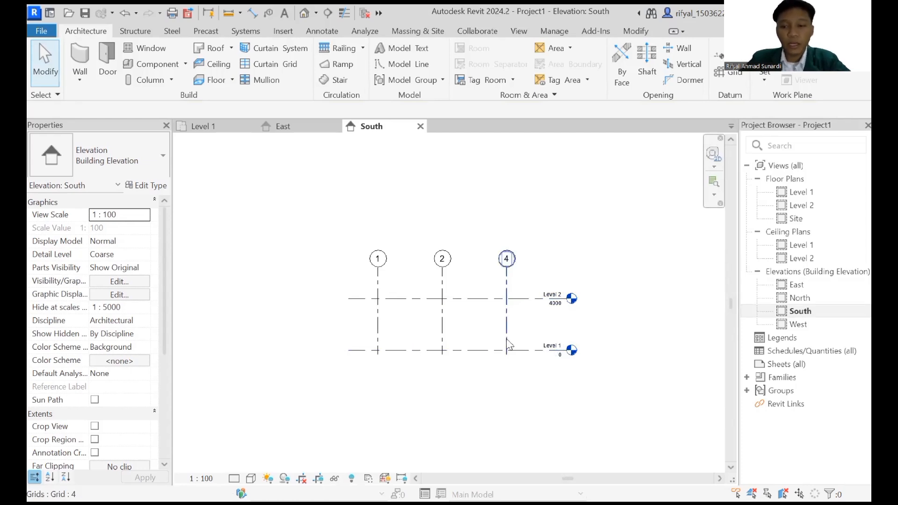
Step: Copy Level 1 vertically downward by 2000 in the South elevation
scroll(538, 357, up, 1)
click(472, 354)
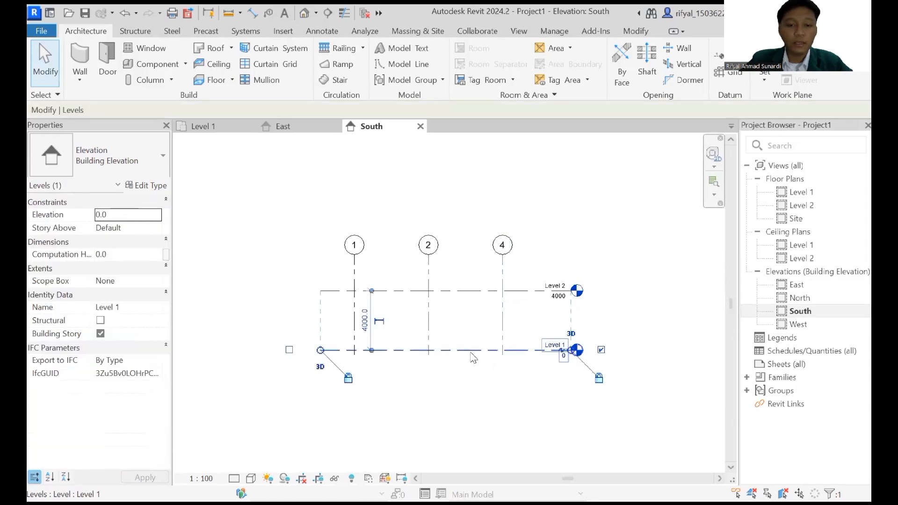
key(m)
key(v)
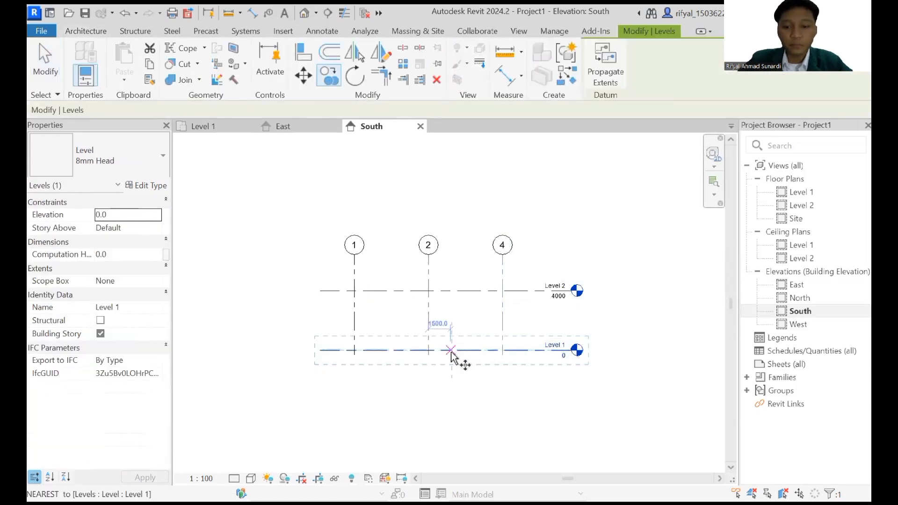
click(452, 350)
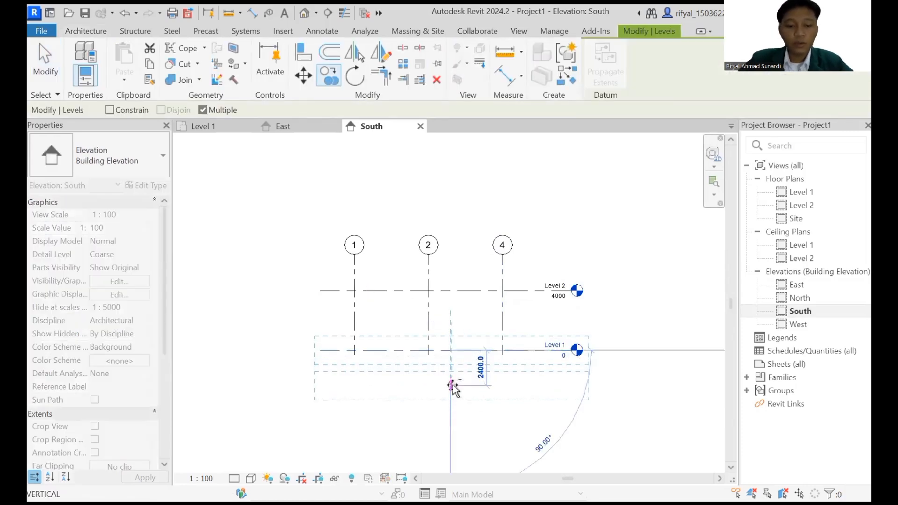
text(2000)
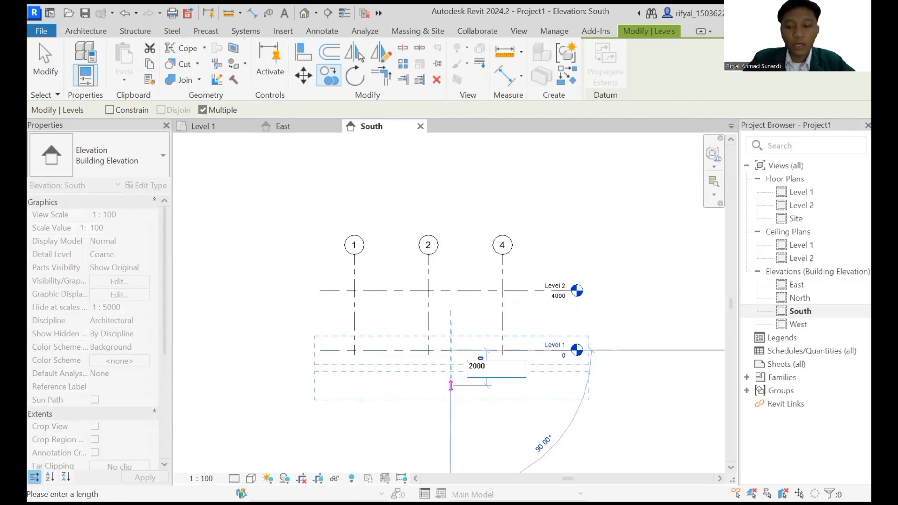
key(Return)
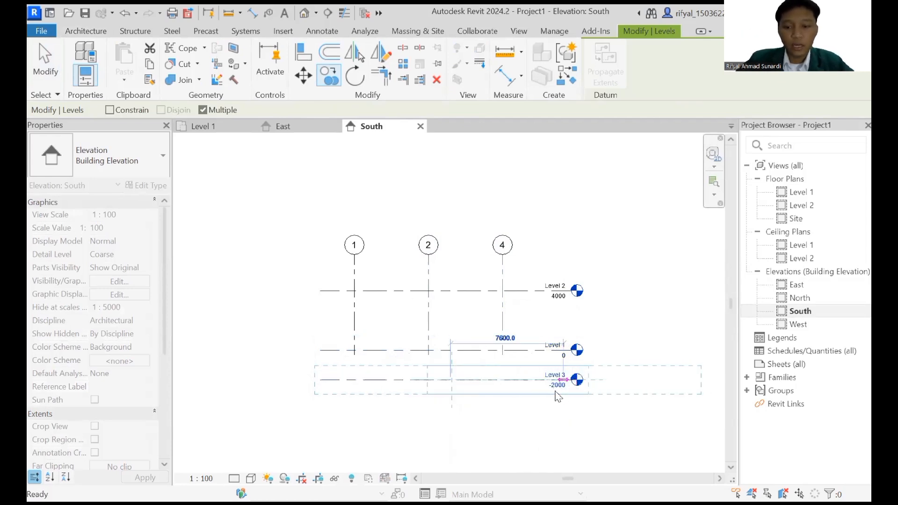
Step: Rename the lowest level, at -2000, as lantai pondasi
scroll(559, 378, up, 2)
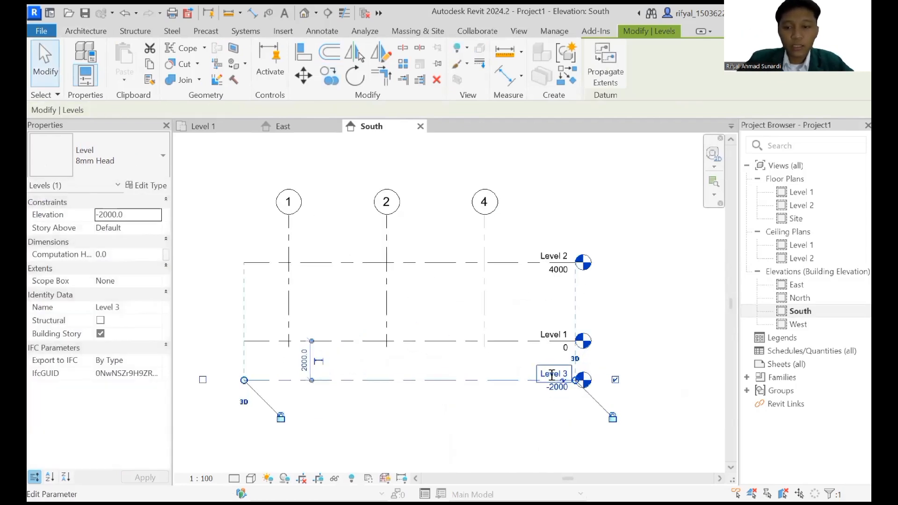
click(552, 374)
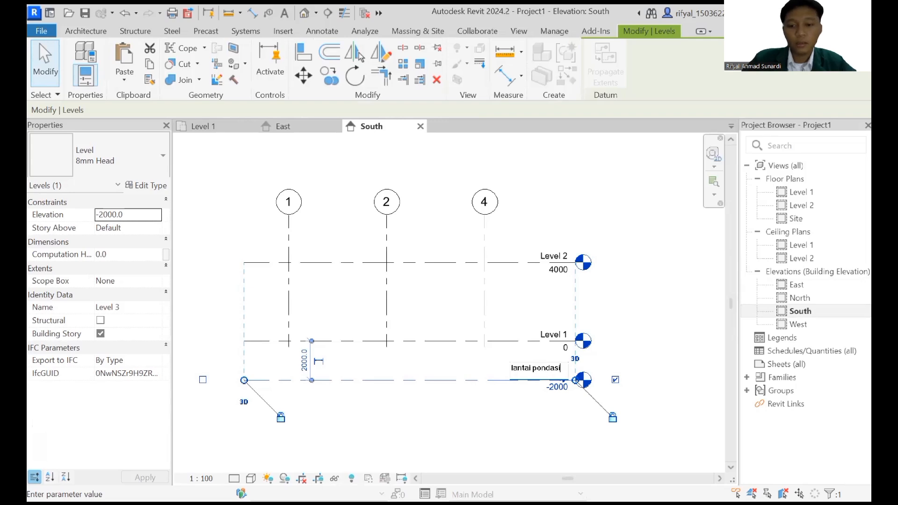
key(Return)
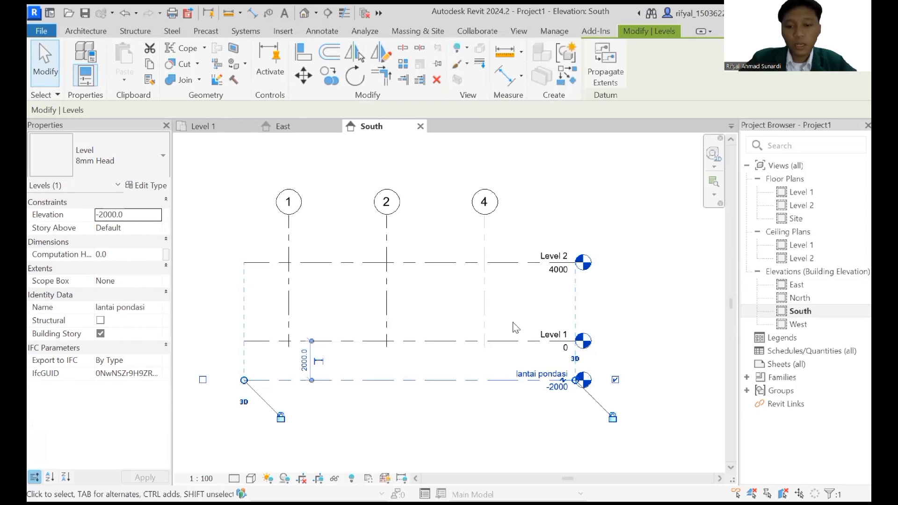
Step: Rename Level 1 as lantai 1 and Level 2 as lantai 2
double_click(523, 330)
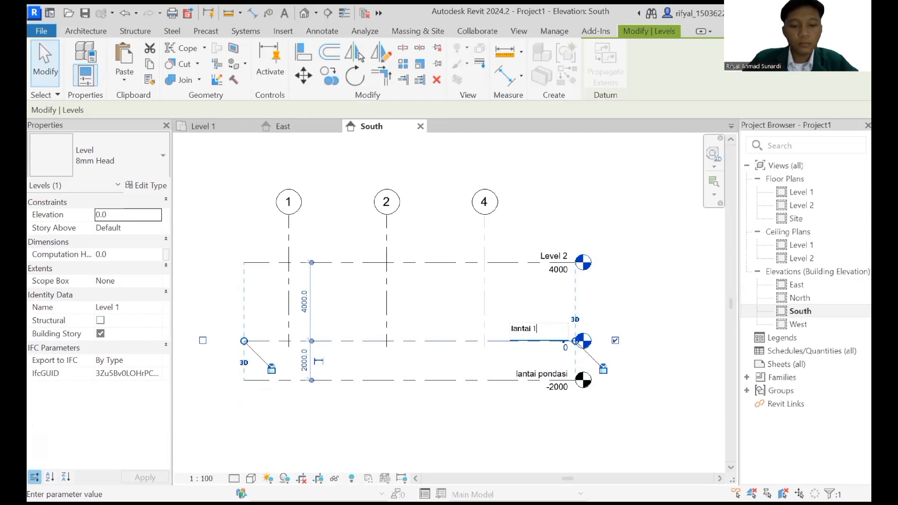
key(Return)
middle_drag(543, 257, 537, 323)
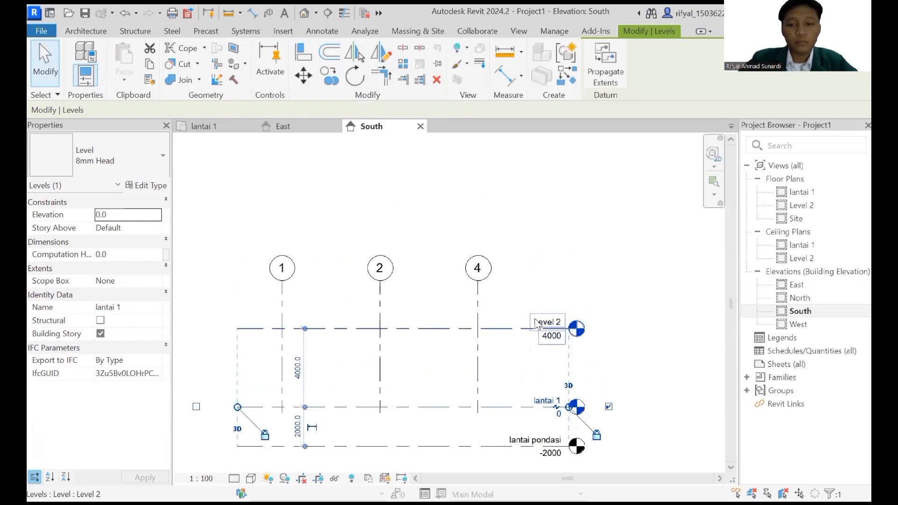
double_click(536, 322)
text(lan)
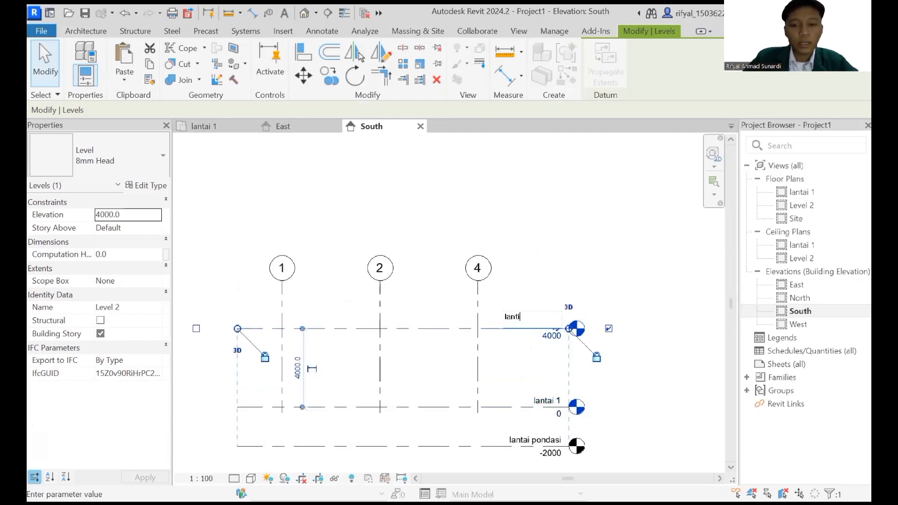
text(tai 2)
key(Return)
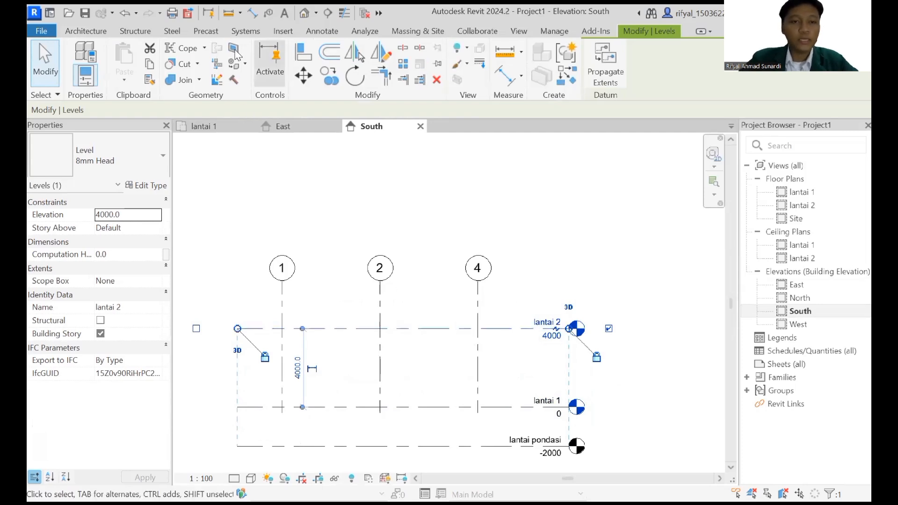
Step: Copy the lantai 2 level vertically upward by 4000
click(329, 75)
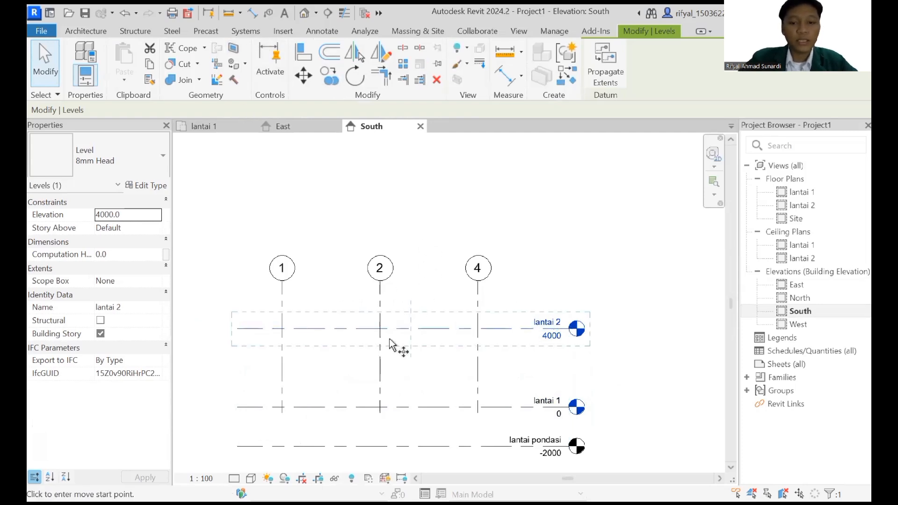
click(411, 329)
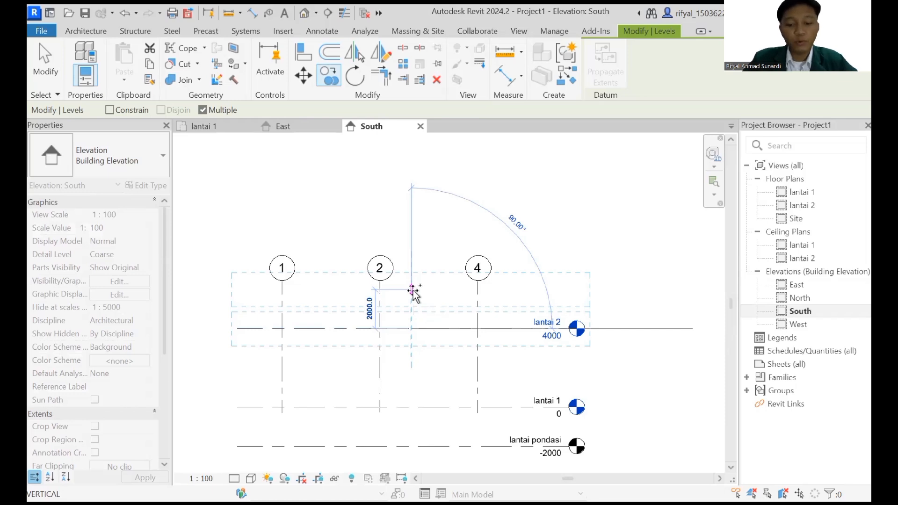
text(4000)
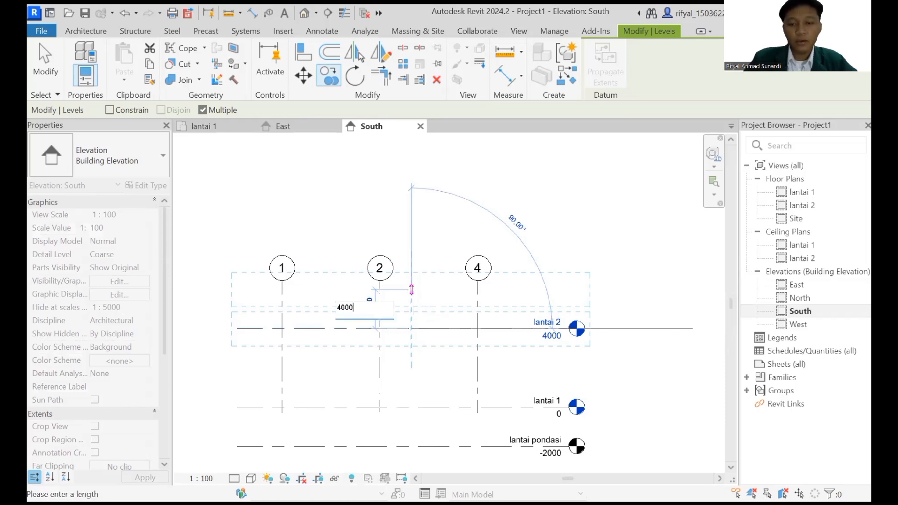
key(Return)
key(Escape)
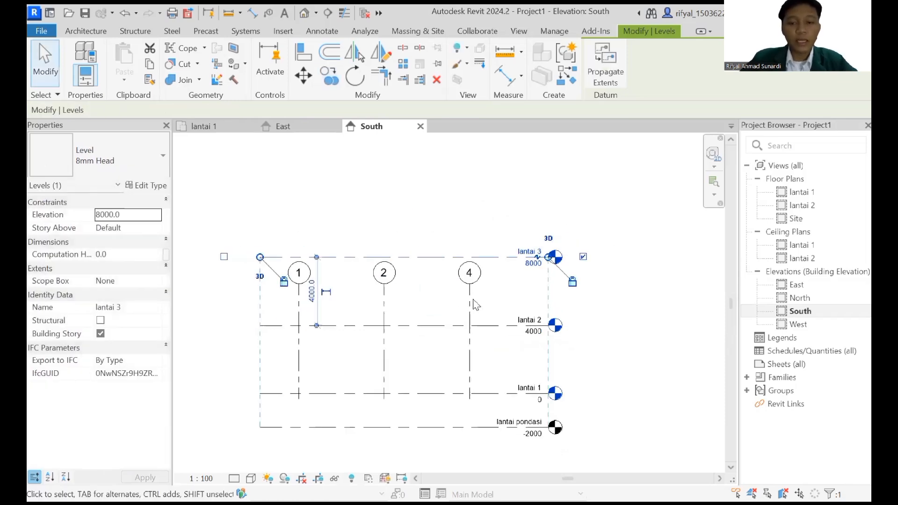
Step: Extend the numbered grids in the South elevation below lantai pondasi and above the 8000 level
click(470, 306)
middle_drag(440, 327, 439, 276)
drag(467, 347, 467, 422)
drag(467, 233, 467, 174)
click(262, 161)
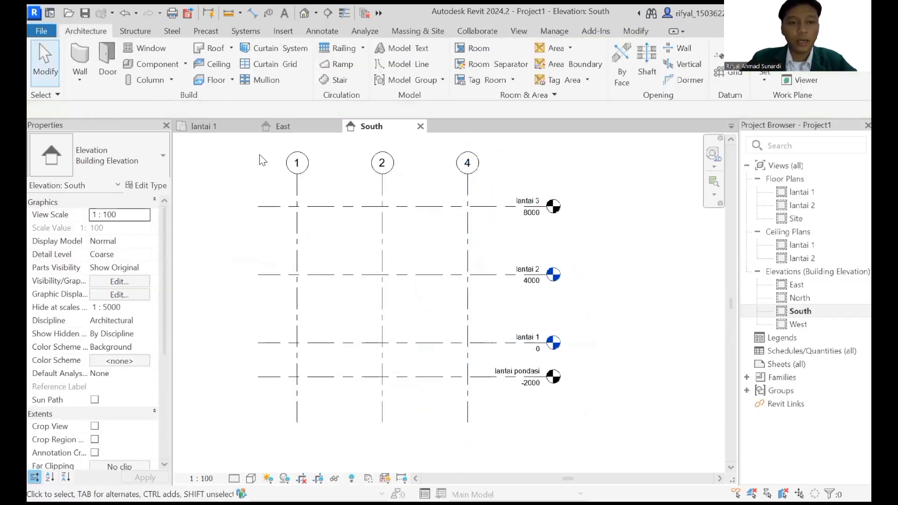
Step: Extend the lettered grids in the East elevation below the lantai pondasi level and above the lantai 3 level
click(281, 127)
scroll(380, 288, down, 1)
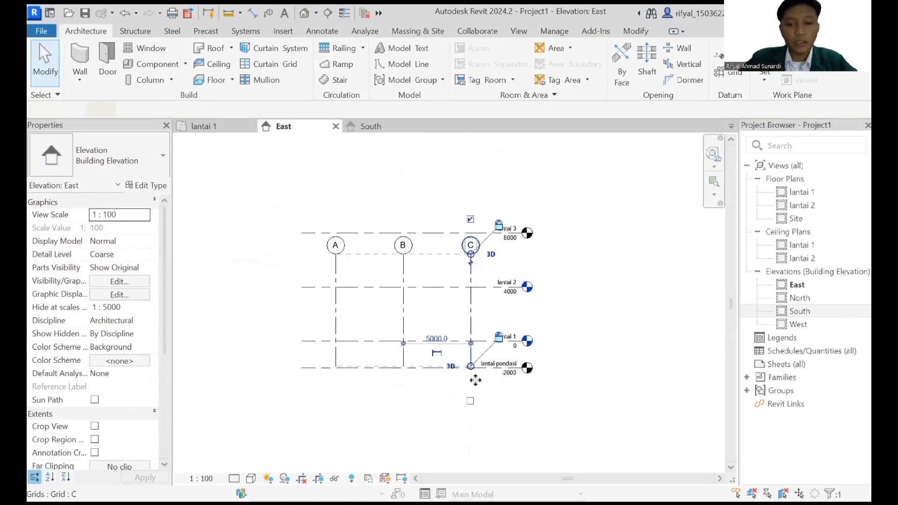
click(470, 364)
drag(469, 396, 470, 396)
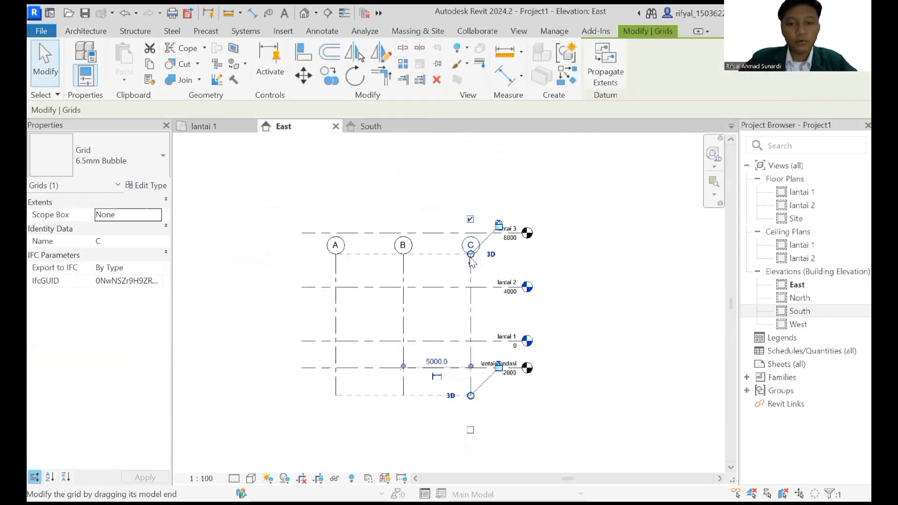
drag(471, 254, 471, 200)
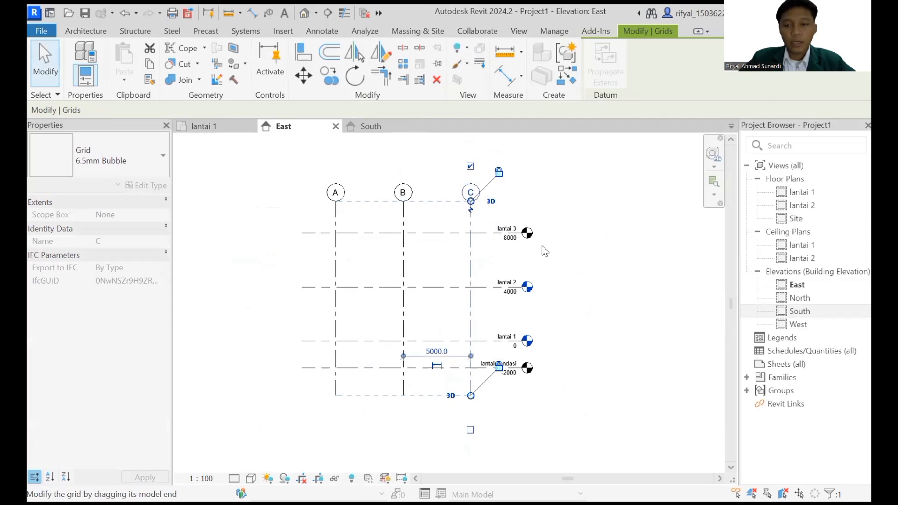
click(577, 305)
Step: In the North elevation, stretch the aligned level lines outward at their head ends, farther beyond grid 1
double_click(788, 299)
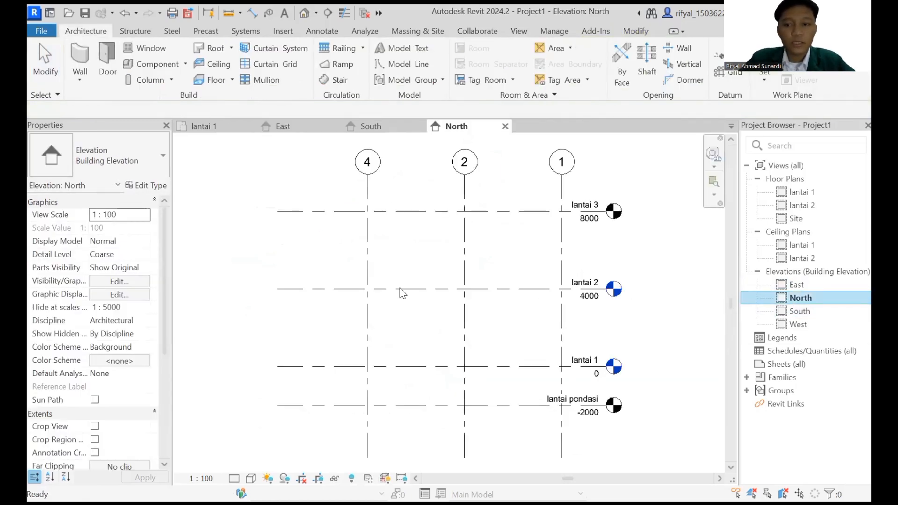
scroll(428, 276, down, 1)
middle_drag(404, 306, 337, 340)
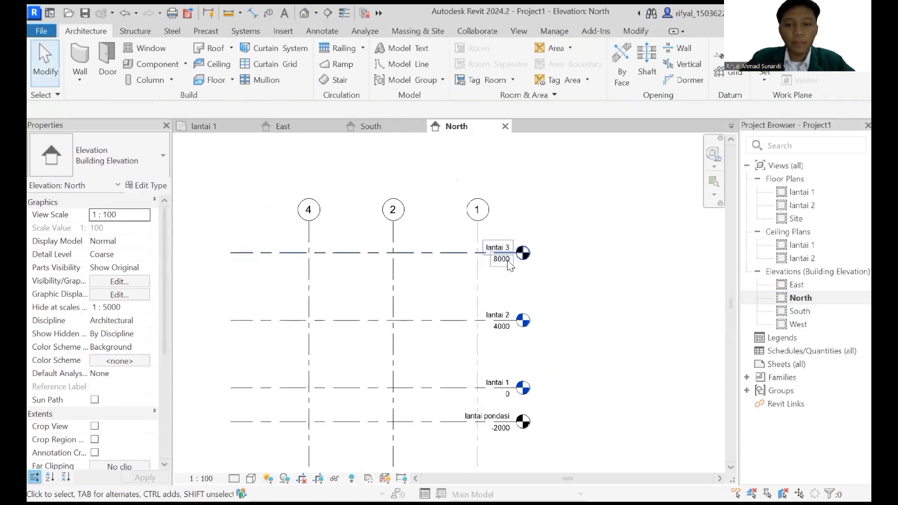
click(499, 258)
drag(517, 253, 548, 253)
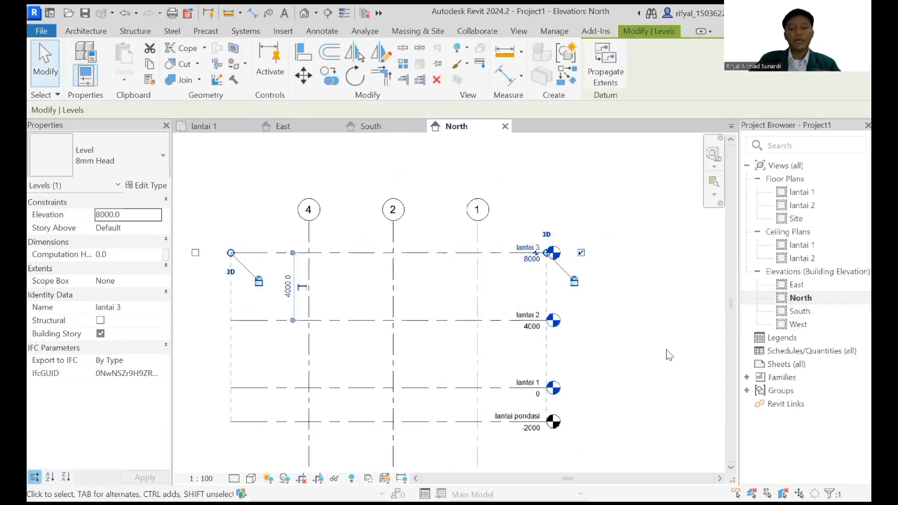
middle_drag(666, 351, 564, 324)
click(629, 379)
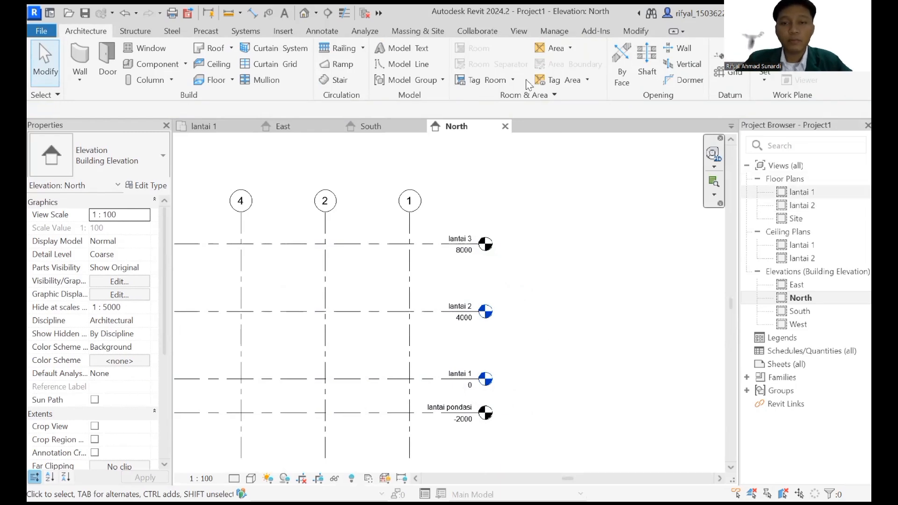
Step: Create structural plan views for lantai 1, lantai 2, lantai 3 and lantai pondasi
click(518, 31)
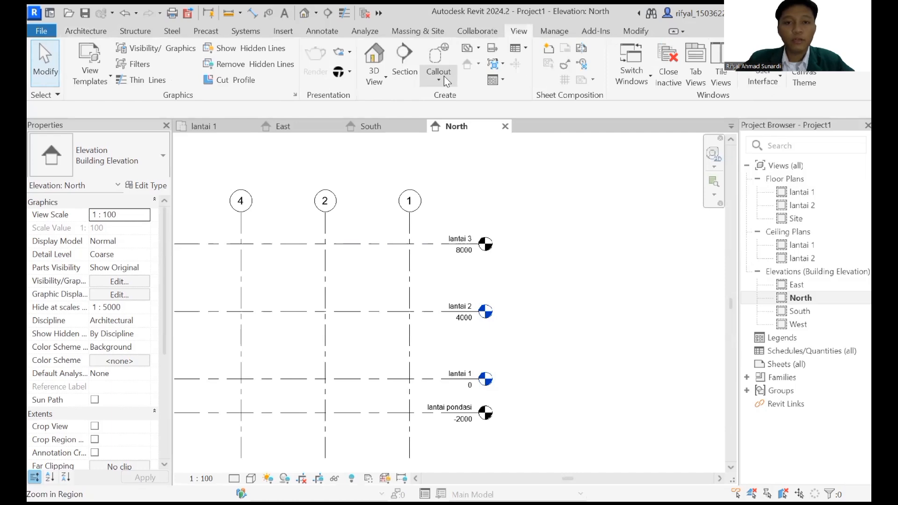
click(466, 51)
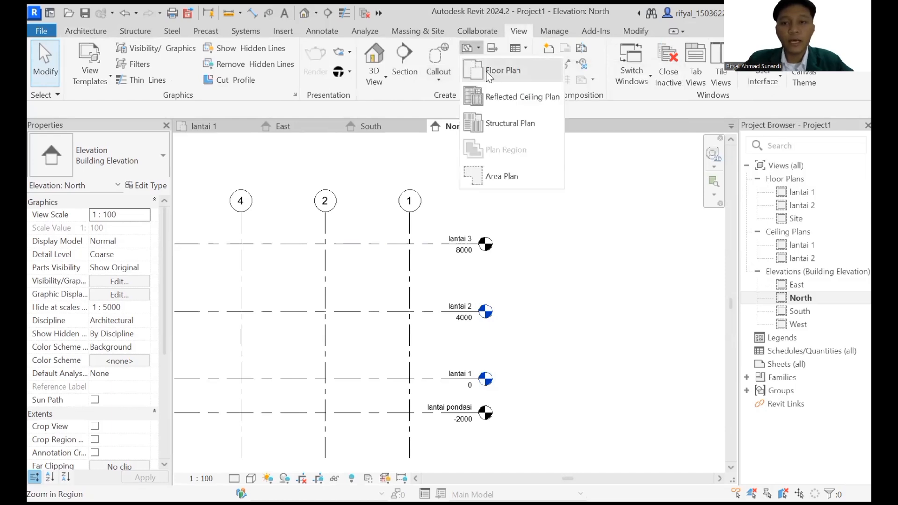
click(492, 124)
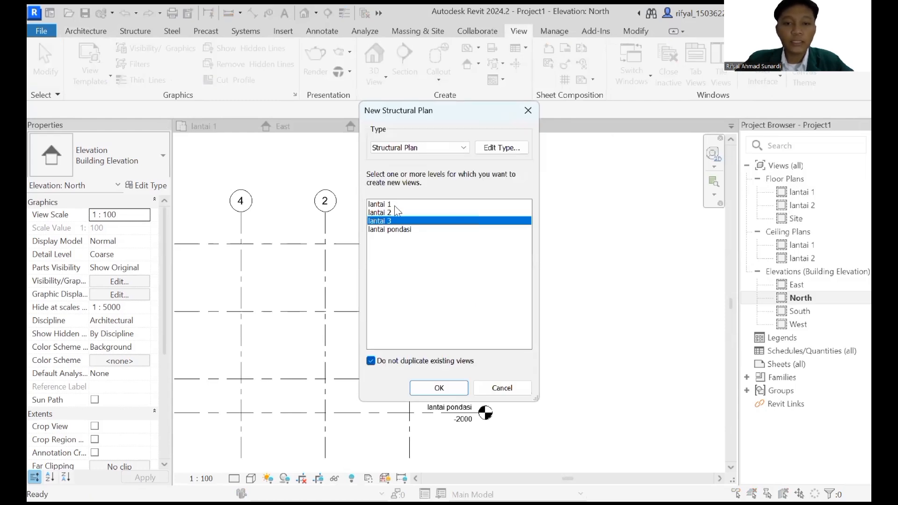
drag(392, 205, 393, 230)
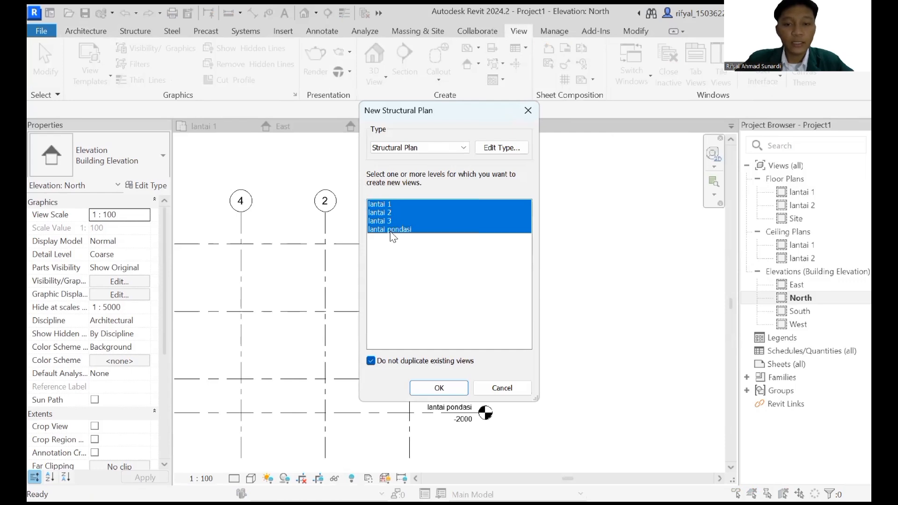
click(442, 390)
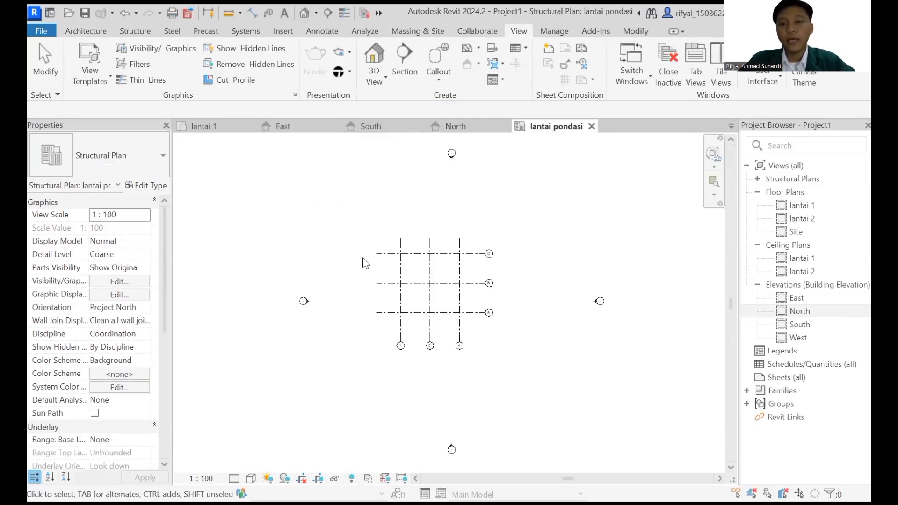
Step: Close the lantai 1 floor plan view, keeping the lantai pondasi structural plan active
middle_drag(442, 270, 418, 279)
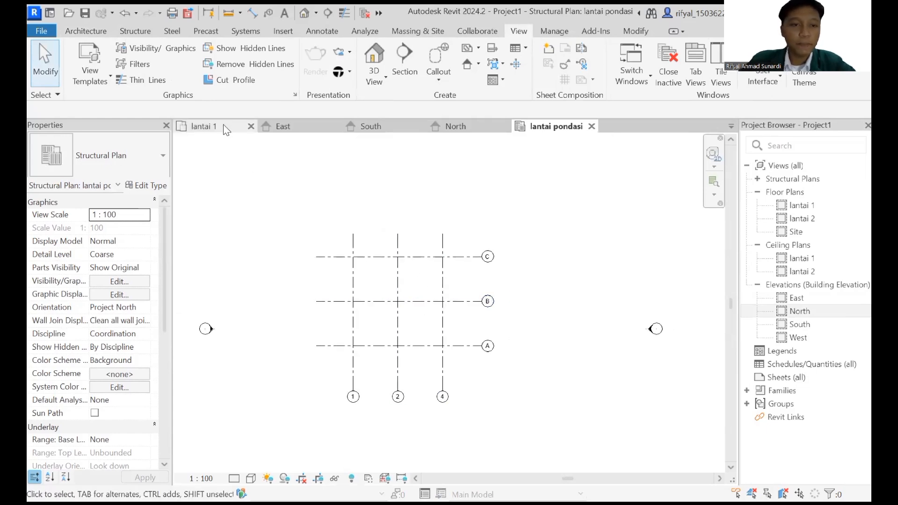
click(252, 128)
click(251, 126)
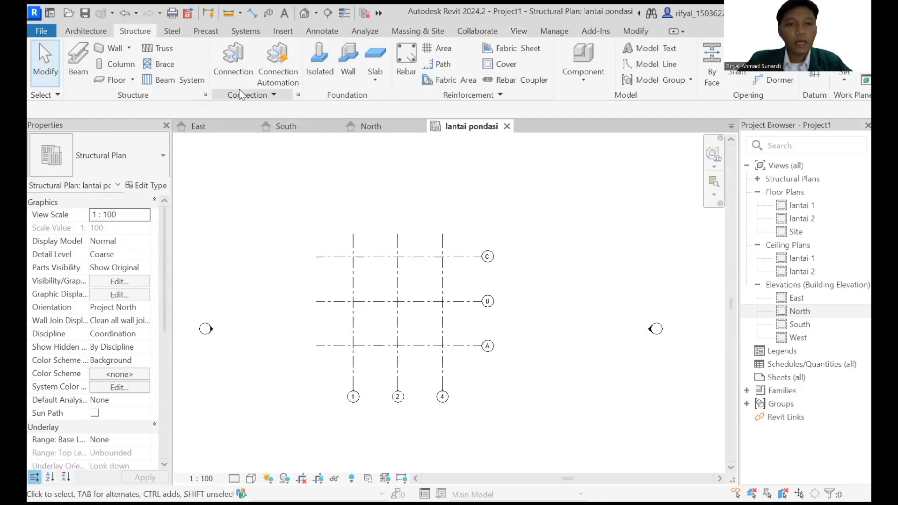
Step: Start an isolated foundation, agree to load a family, and open the library's Structural Foundations folder
click(316, 70)
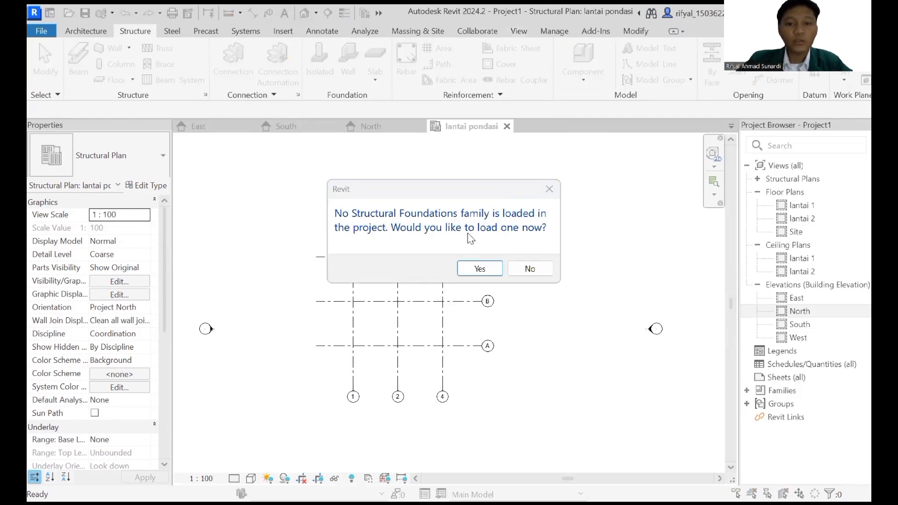
click(475, 271)
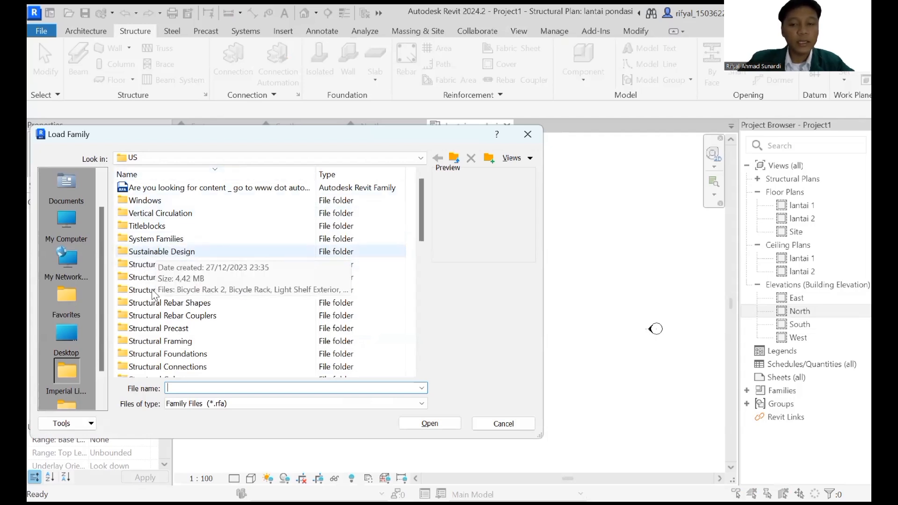
scroll(153, 294, down, 2)
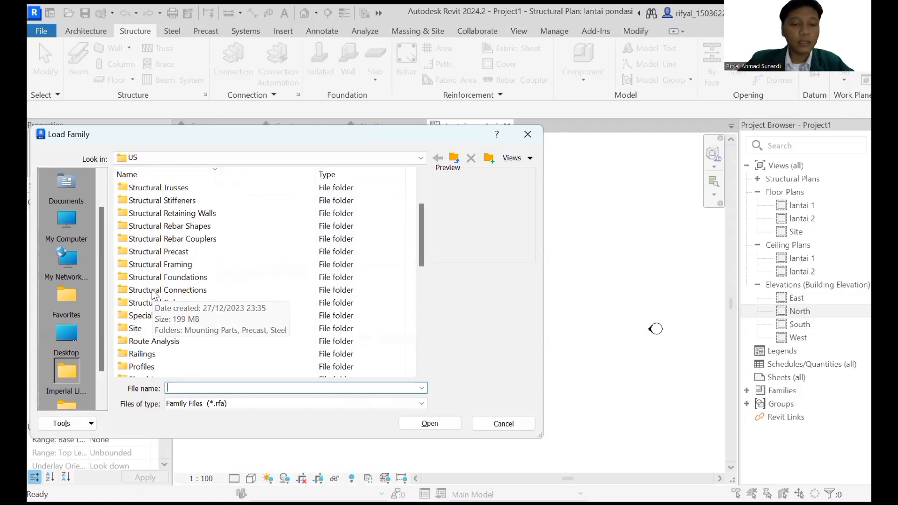
scroll(149, 296, down, 2)
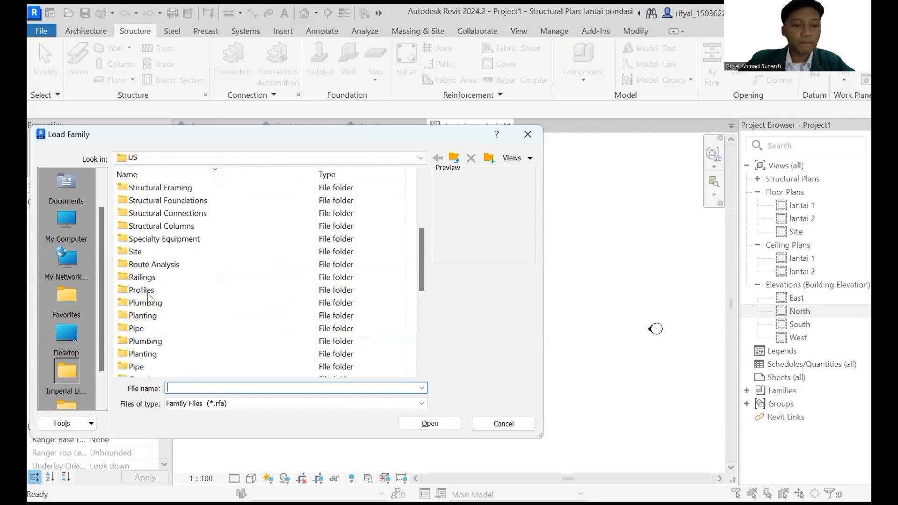
scroll(149, 294, up, 2)
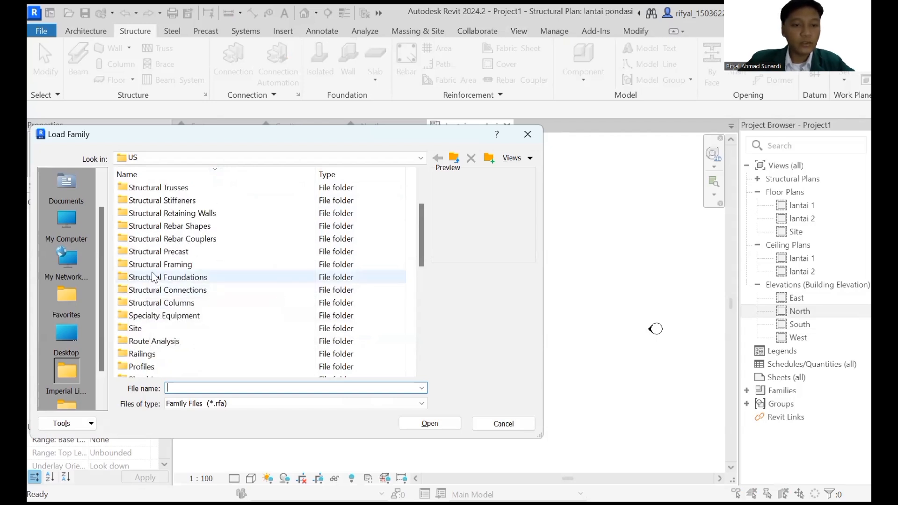
double_click(154, 279)
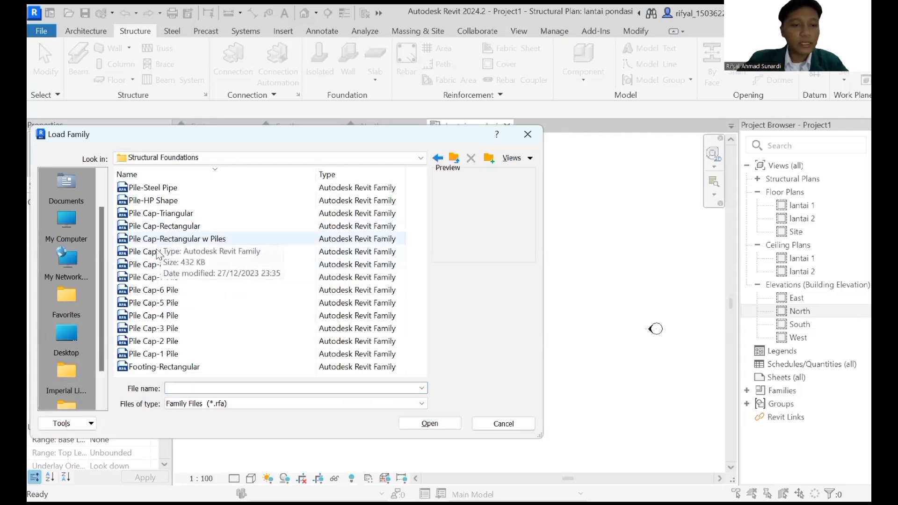
Step: Preview several structural foundation families and load Pile Cap-Rectangular into the project
click(138, 276)
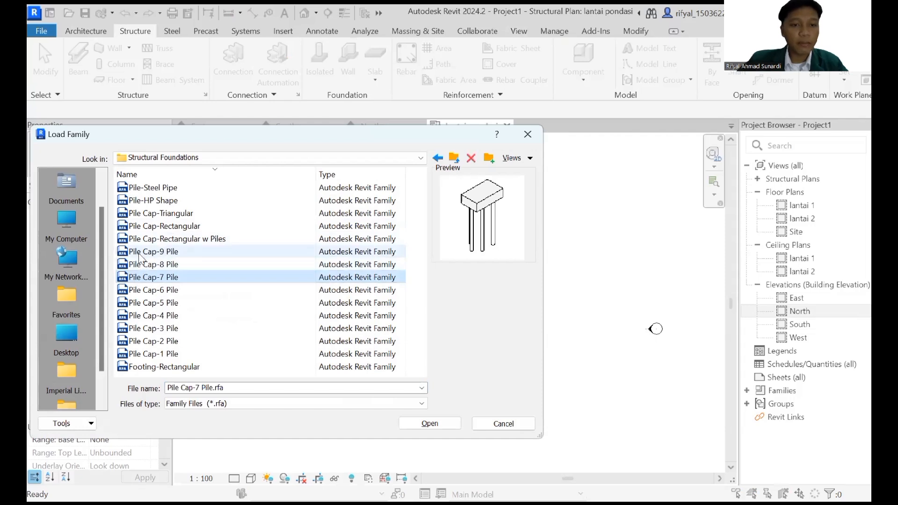
click(143, 239)
click(143, 229)
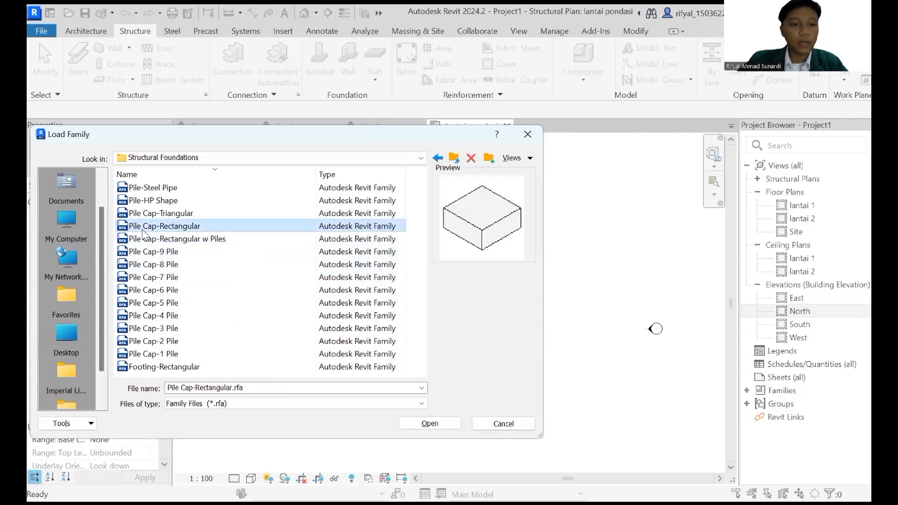
click(154, 216)
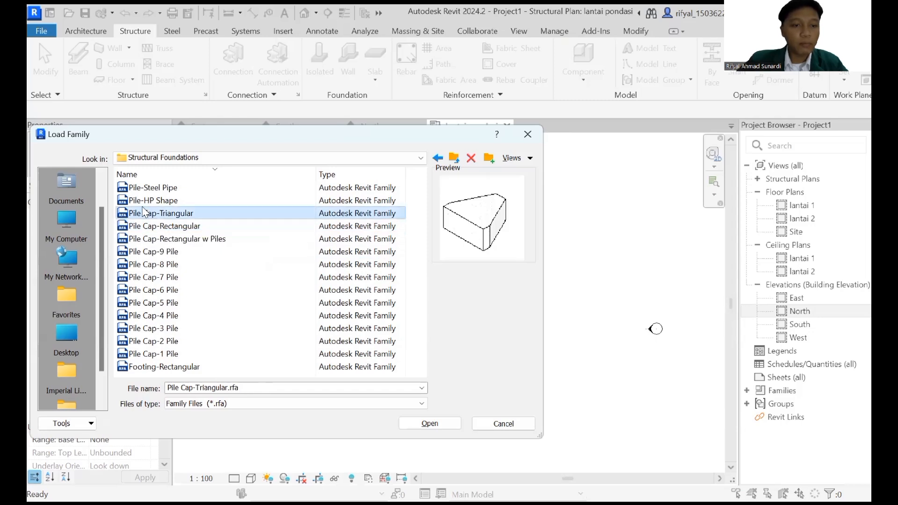
click(141, 201)
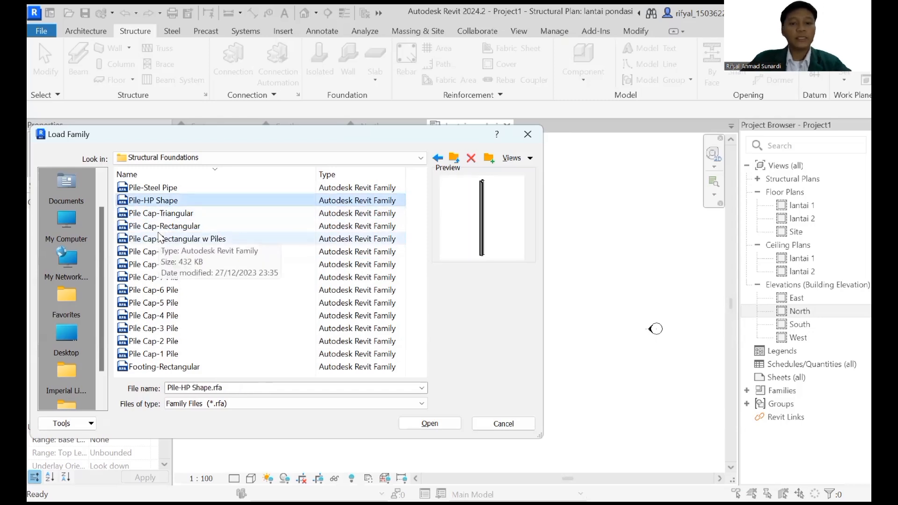
click(161, 226)
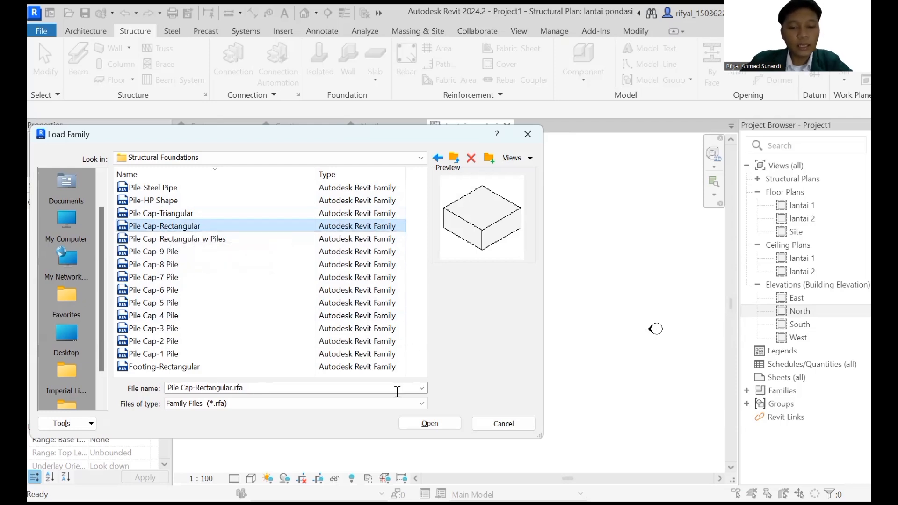
click(435, 426)
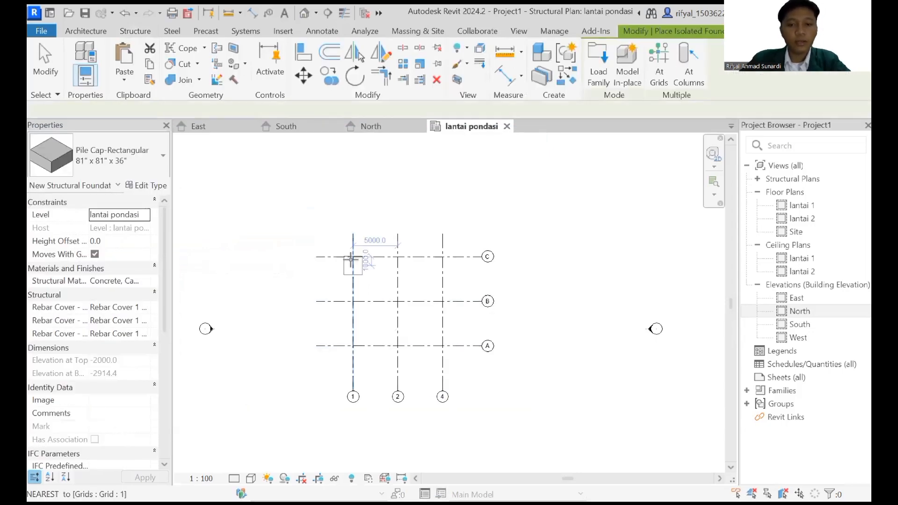
Step: Place 81" x 81" x 36" rectangular pile caps where grid C crosses grids 1 and 2
scroll(351, 259, up, 1)
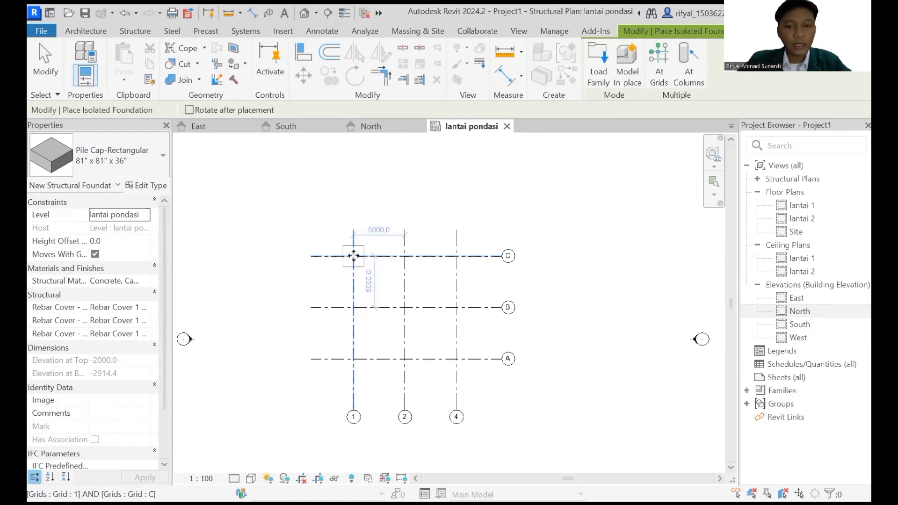
click(354, 256)
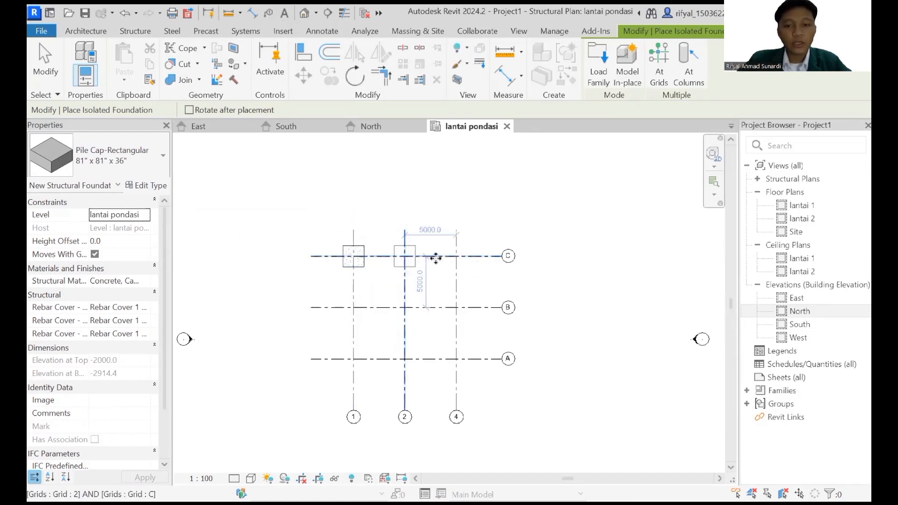
click(404, 256)
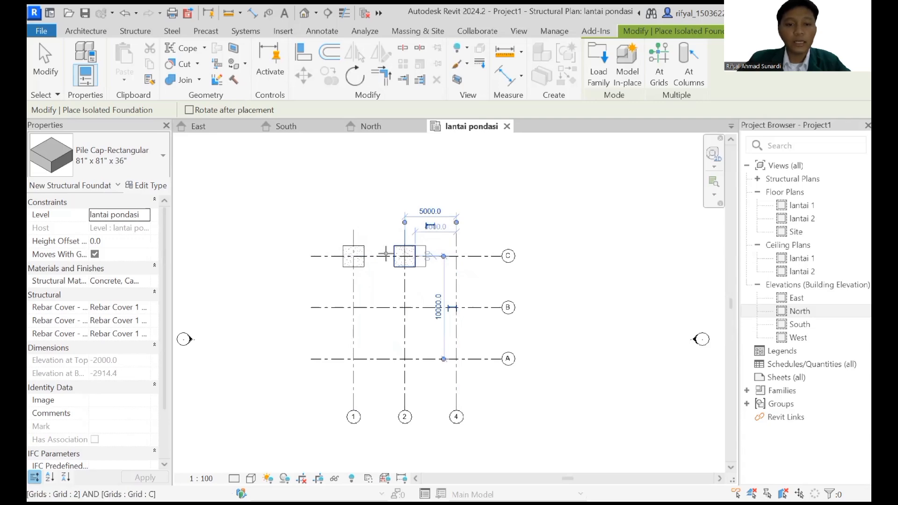
key(Escape)
key(Escape)
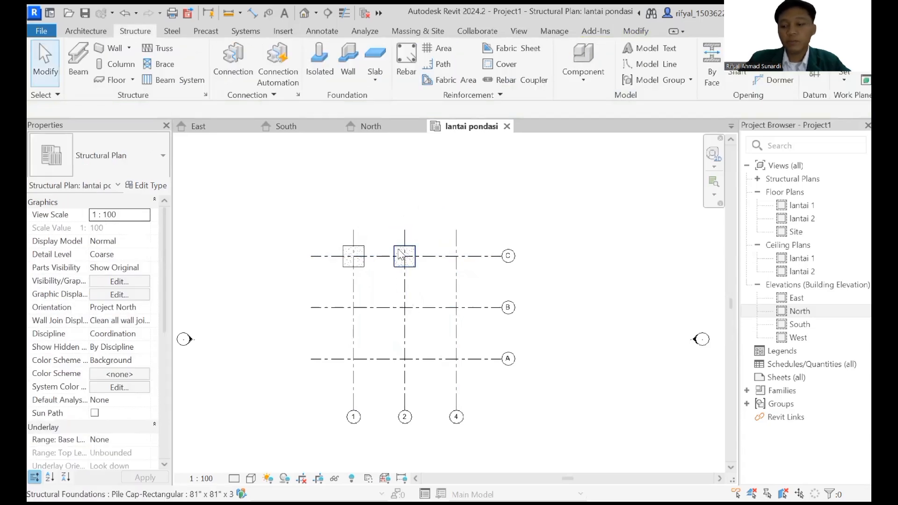
Step: Delete both pile caps placed on grid C
click(402, 255)
key(Delete)
click(351, 254)
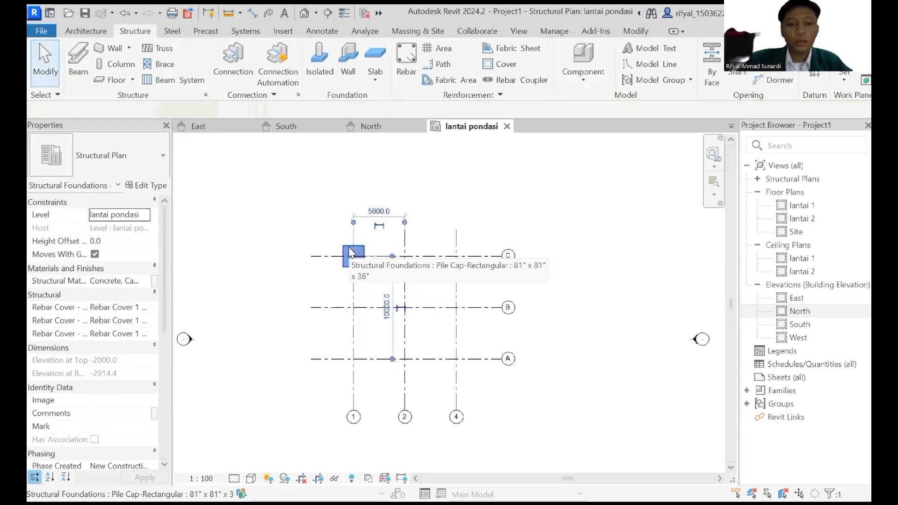
key(Delete)
click(321, 62)
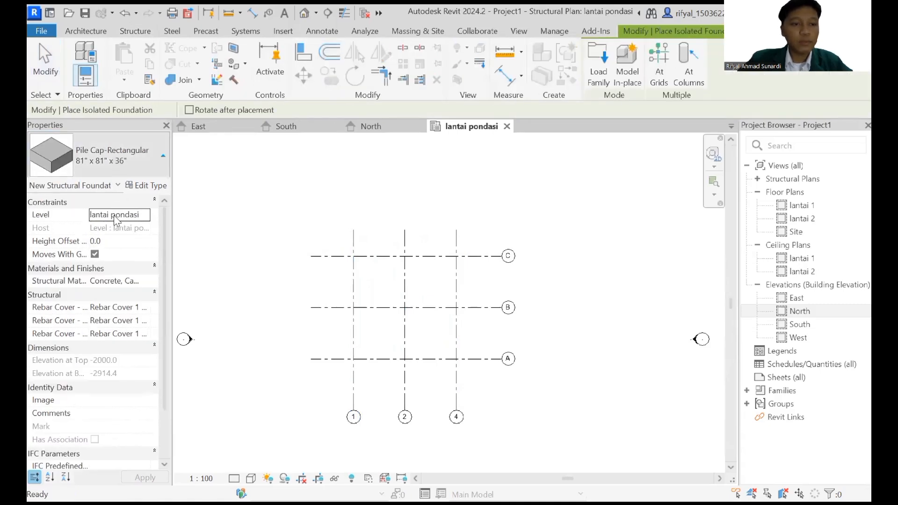
click(117, 157)
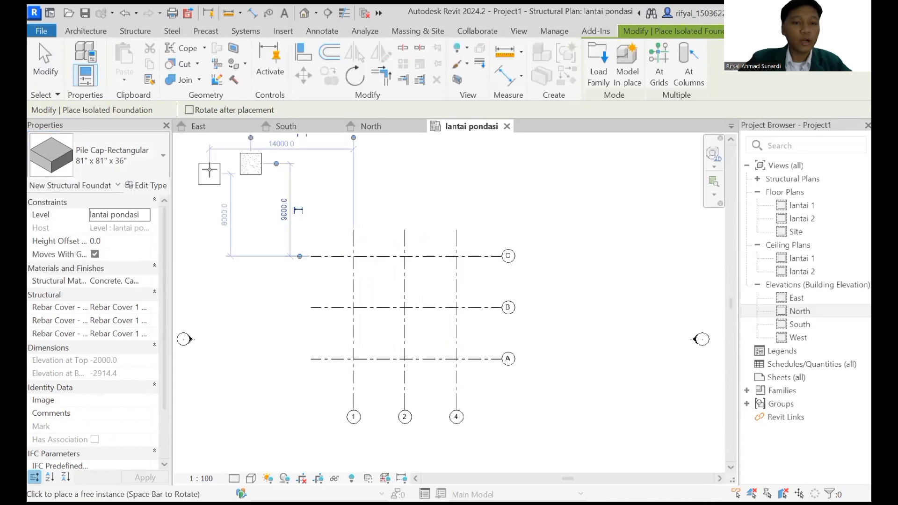
key(Escape)
key(Escape)
click(258, 167)
key(Delete)
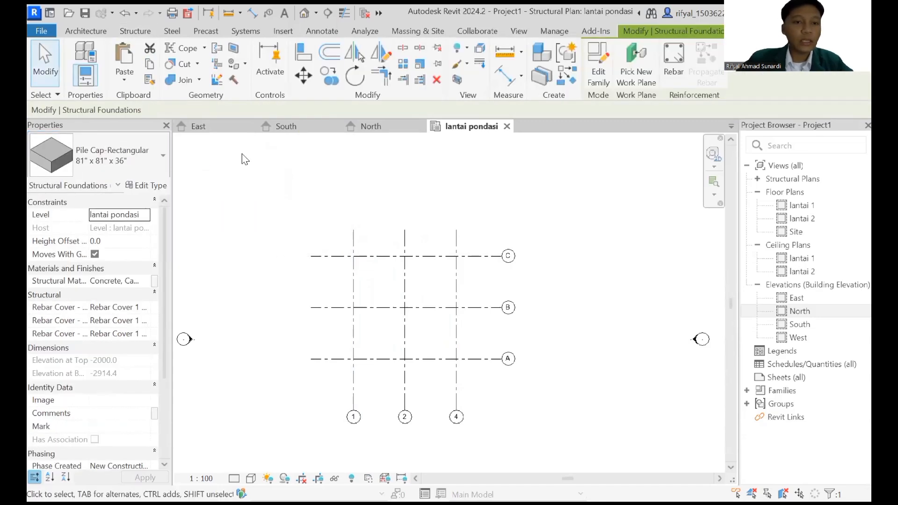
Step: Place 81" x 81" x 36" rectangular pile caps at all intersections of grids 1, 2, 4 with A, B, C, and check them in 3D
click(316, 68)
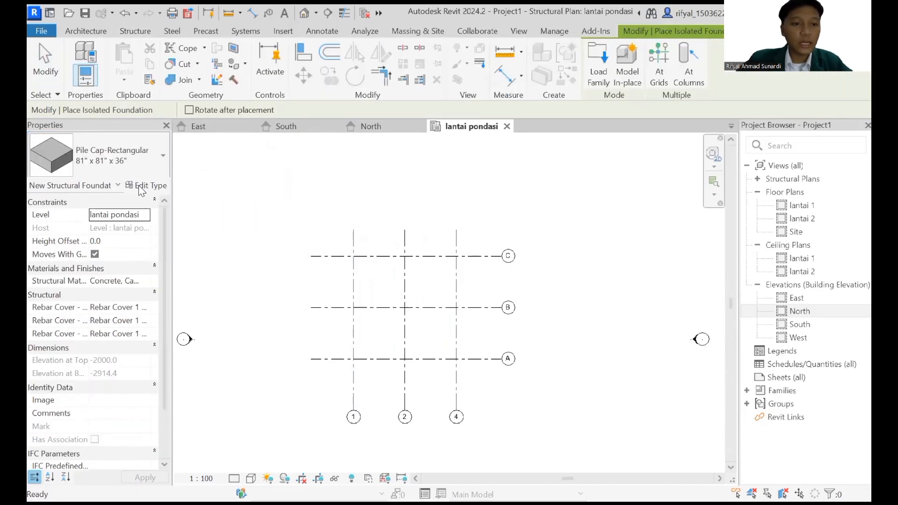
click(141, 188)
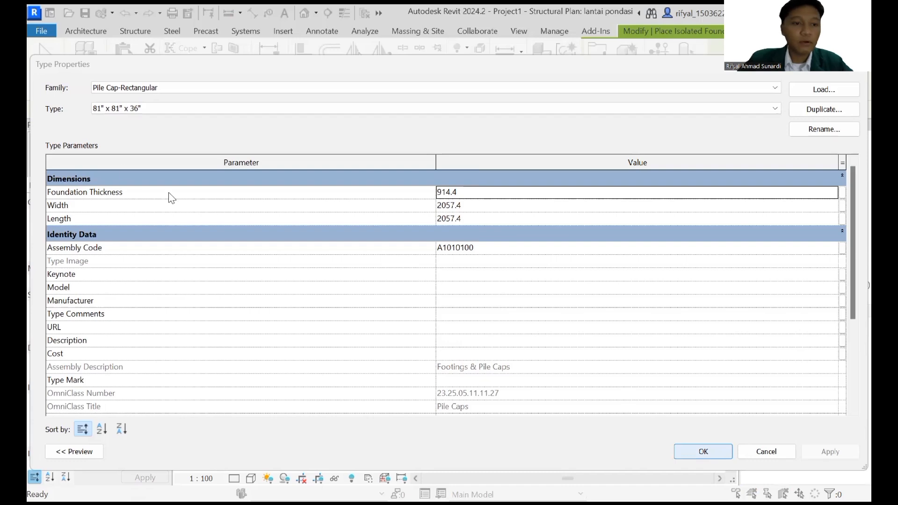
click(123, 158)
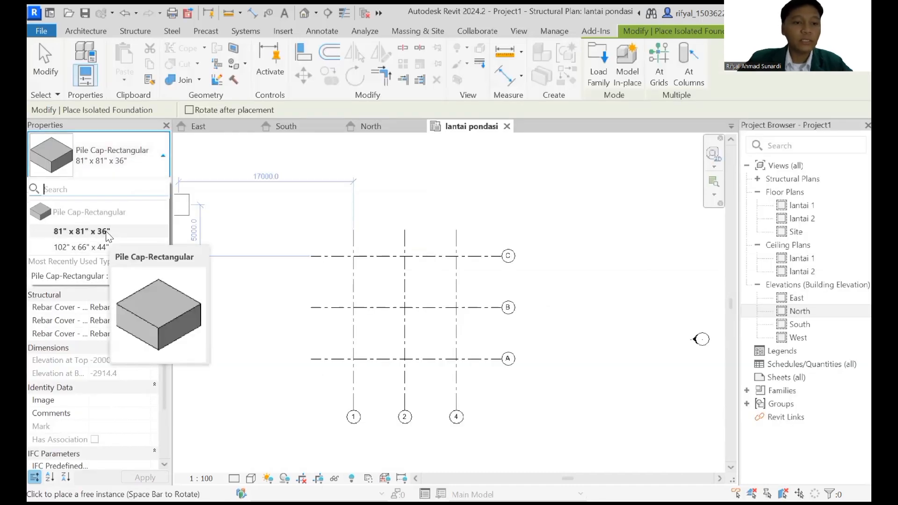
click(365, 244)
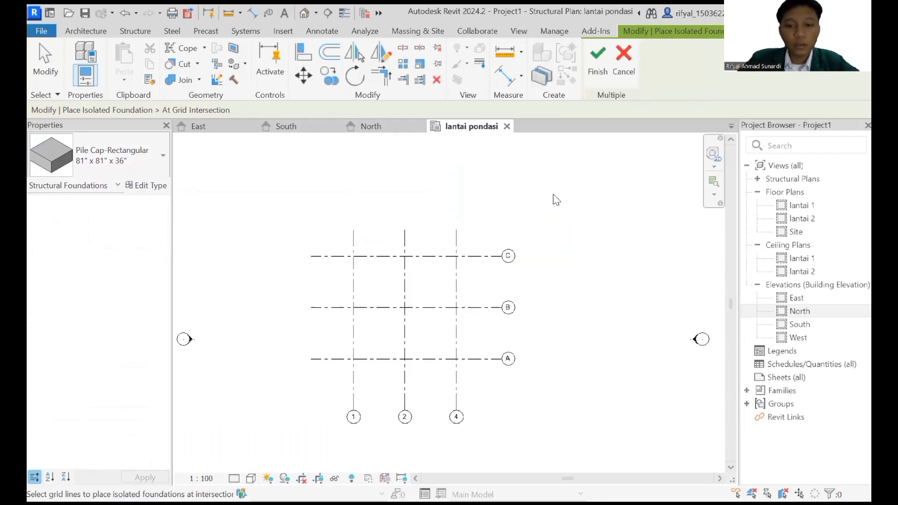
drag(553, 195, 294, 436)
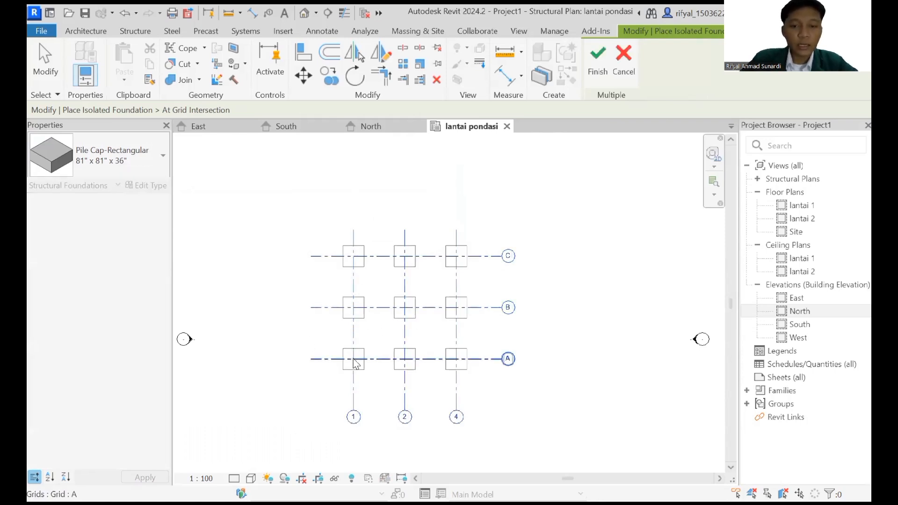
click(603, 65)
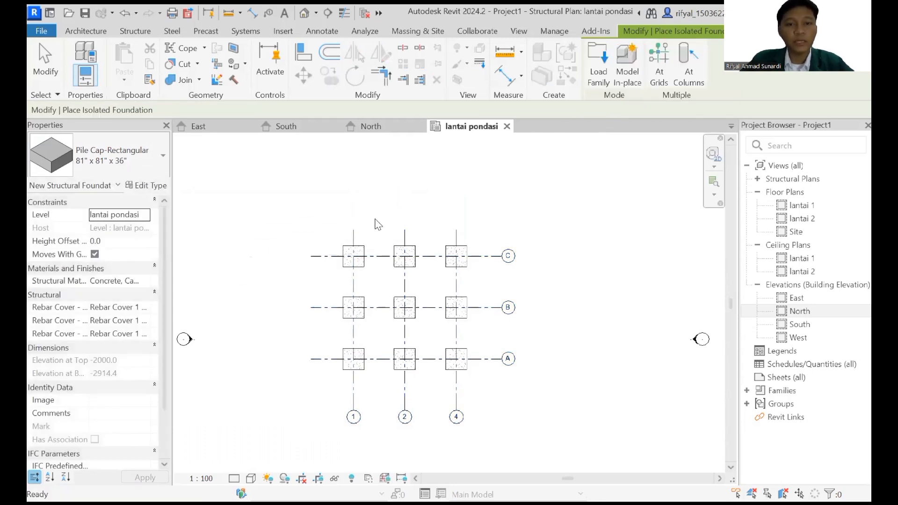
key(Escape)
key(Escape)
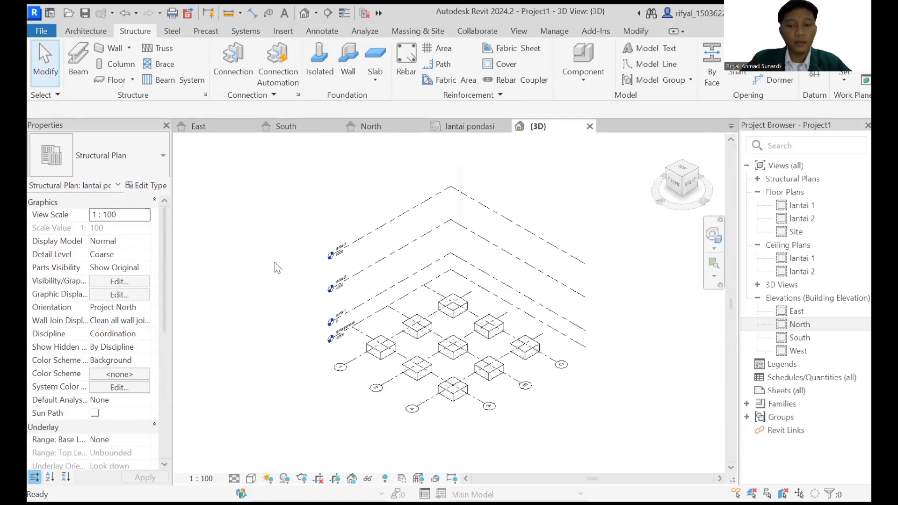
shift+middle_drag(225, 265, 194, 177)
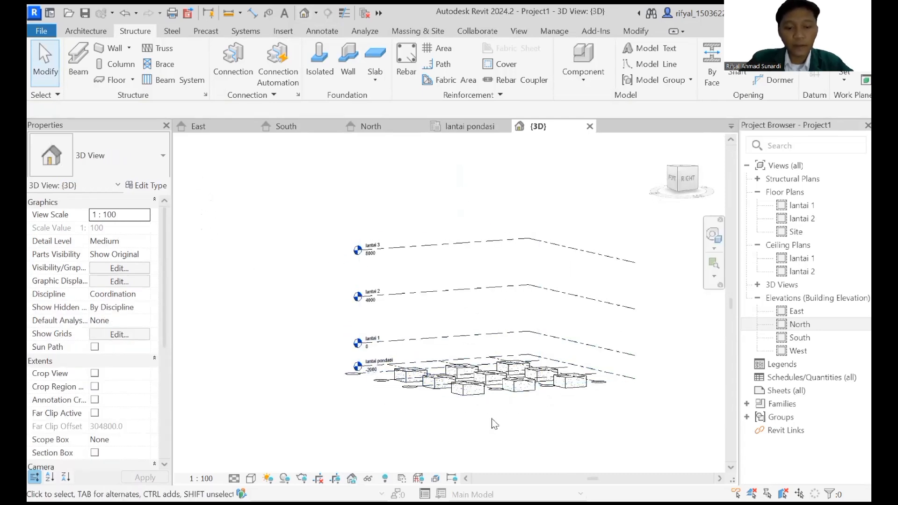
click(462, 127)
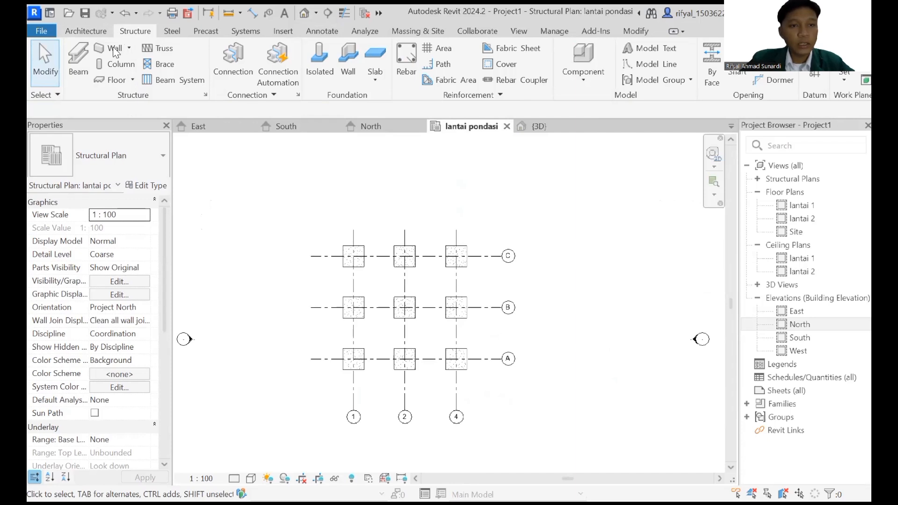
Step: Start a structural column and open the Concrete folder of Structural Columns in the imperial family library
click(113, 68)
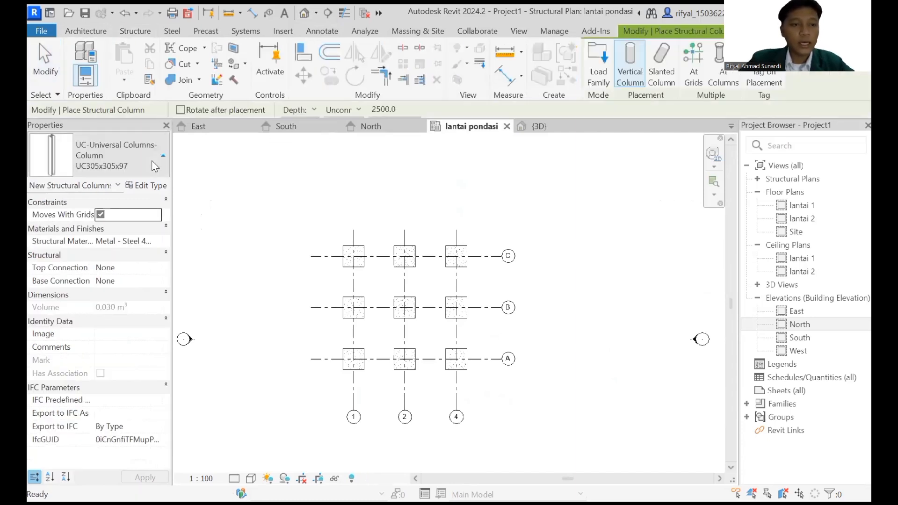
click(154, 161)
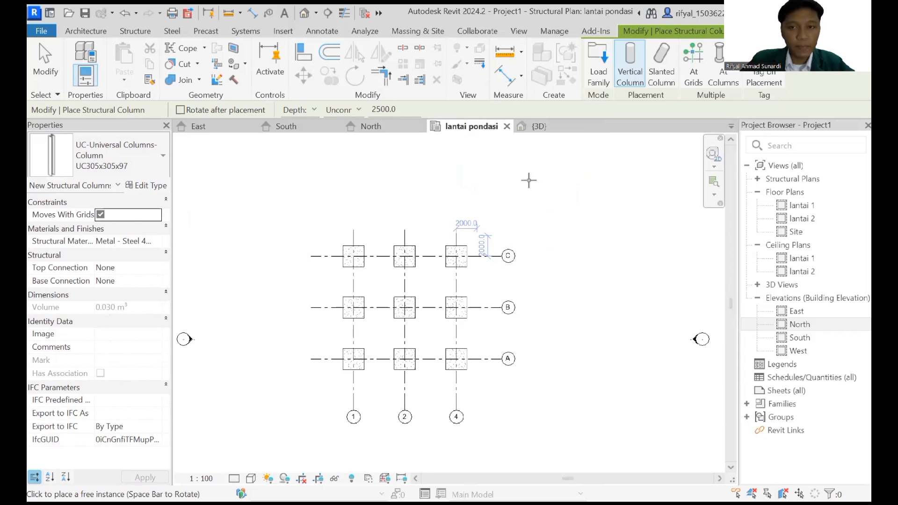
click(593, 73)
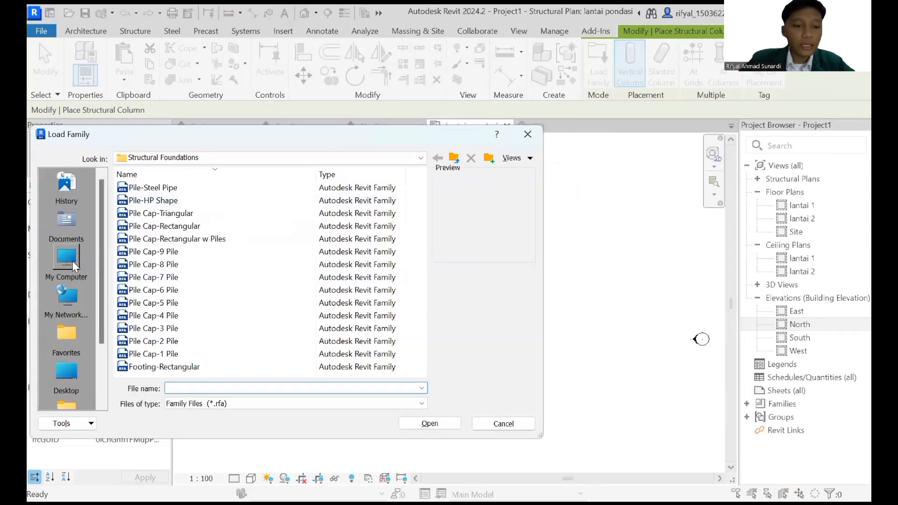
scroll(78, 289, down, 2)
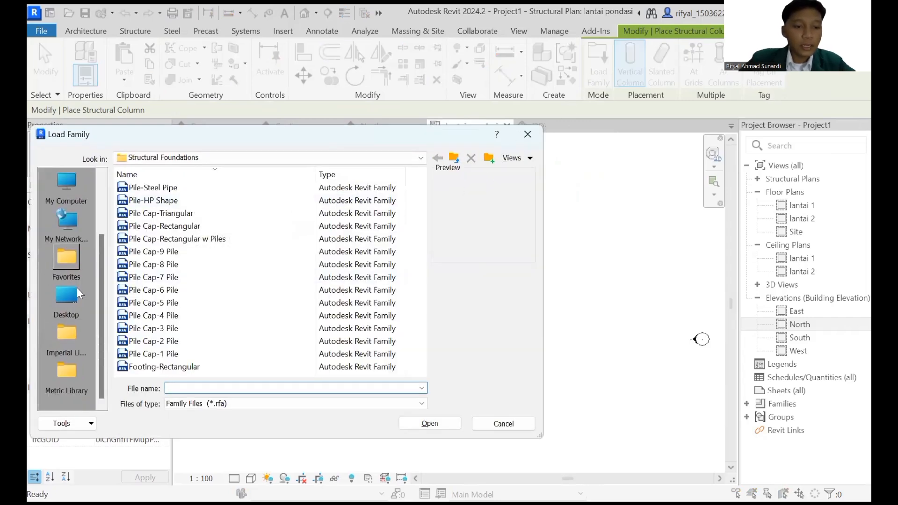
click(66, 337)
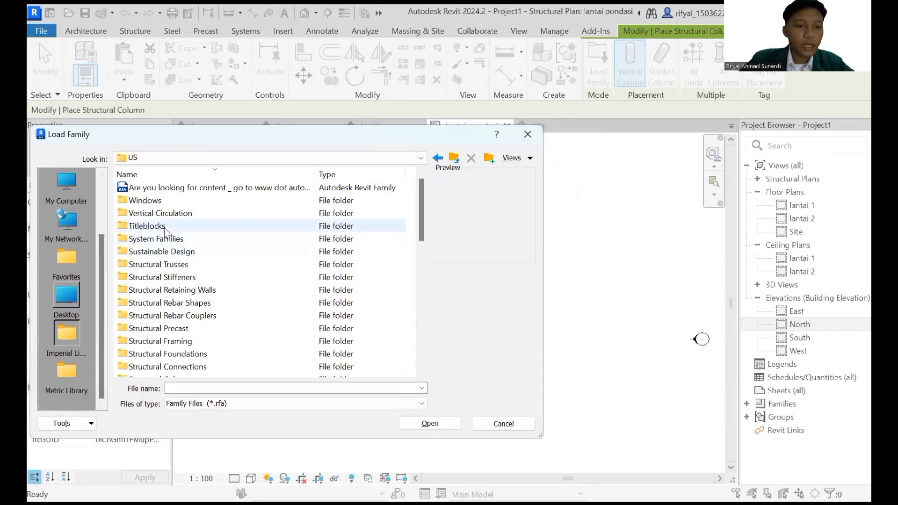
scroll(165, 231, down, 1)
double_click(167, 345)
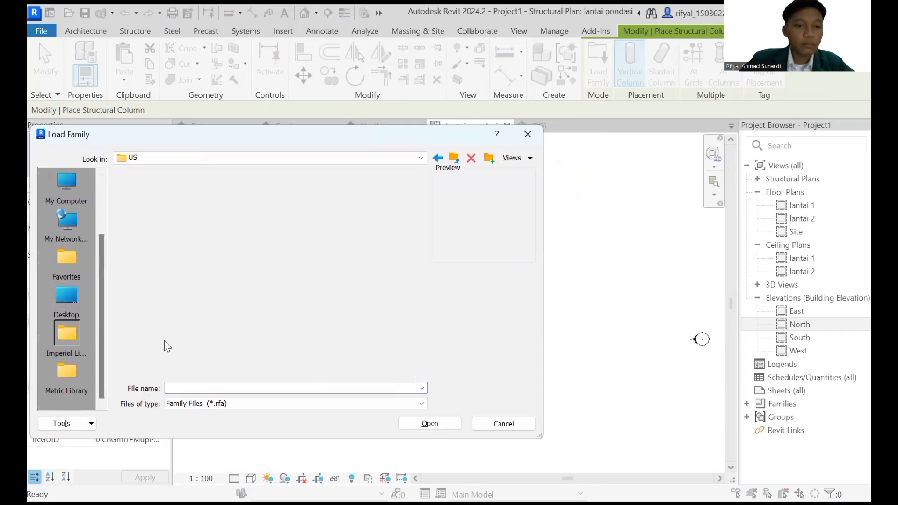
click(136, 241)
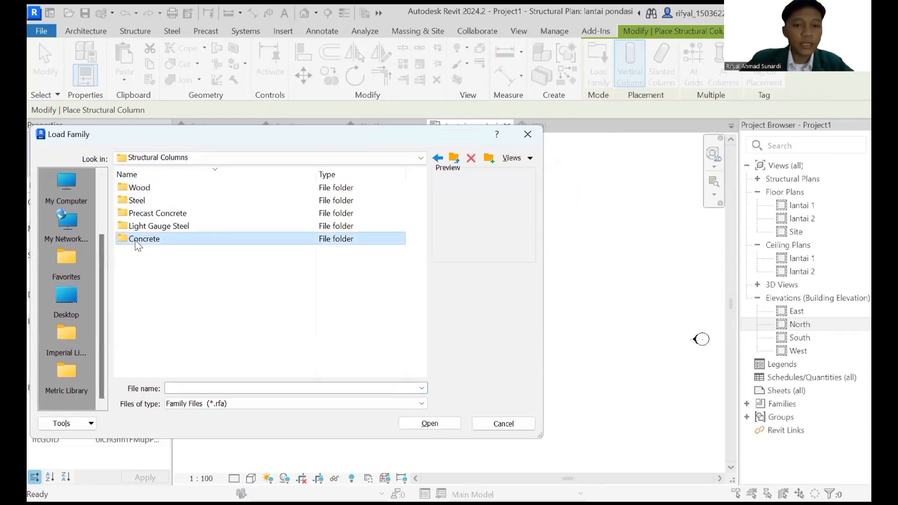
double_click(137, 244)
Step: Preview the concrete column families and load Concrete-Square-Column into the project
click(160, 204)
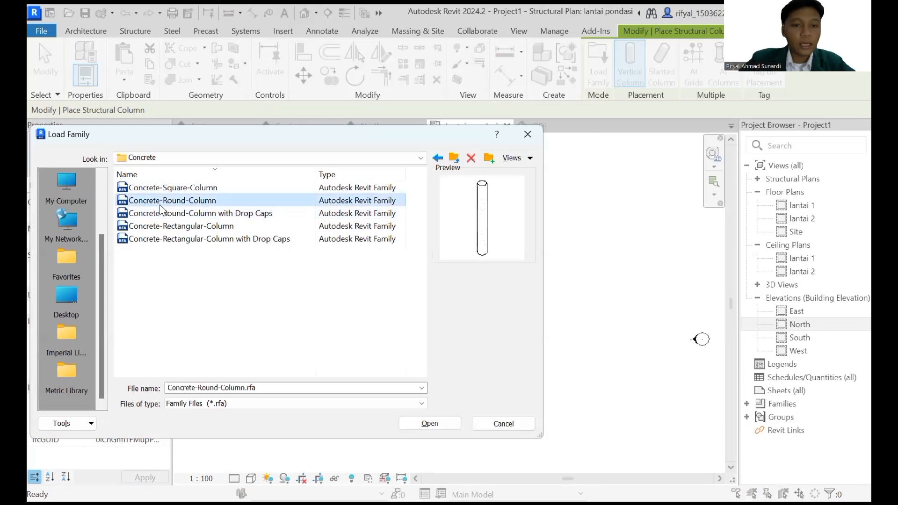
click(157, 214)
click(153, 227)
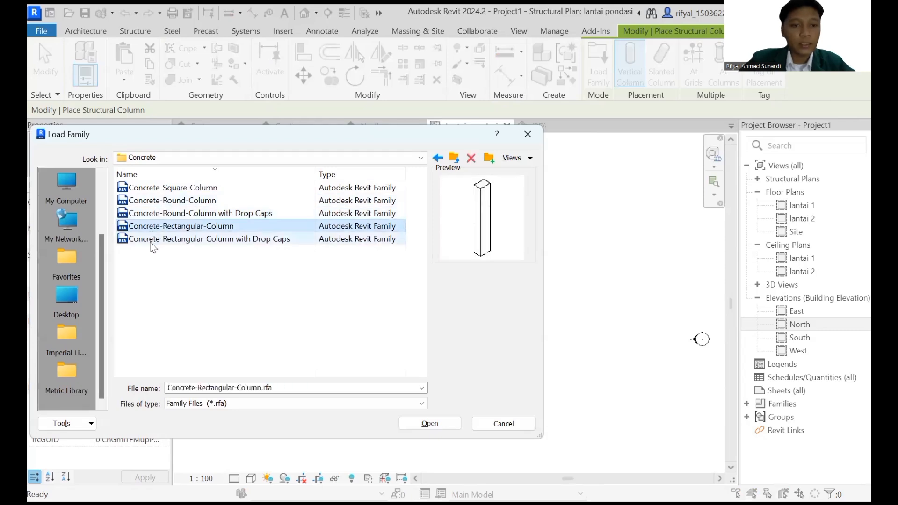
click(152, 239)
click(156, 188)
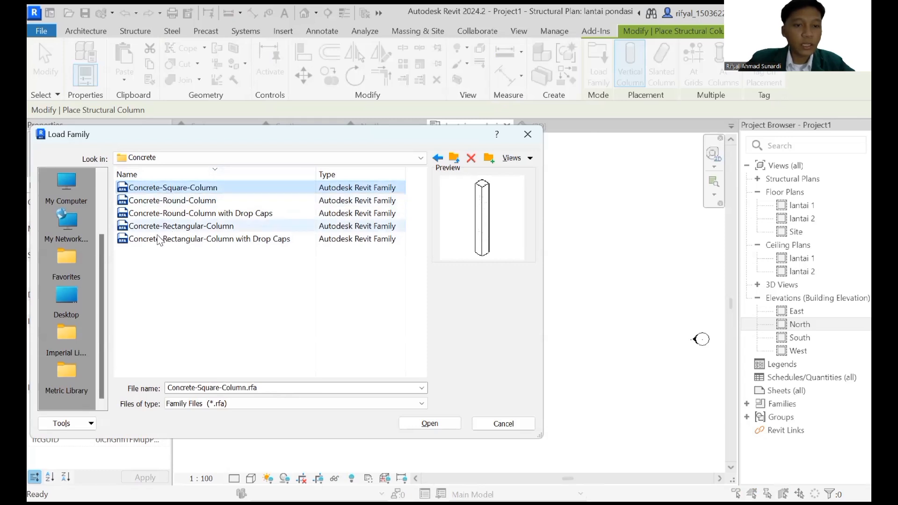
click(151, 228)
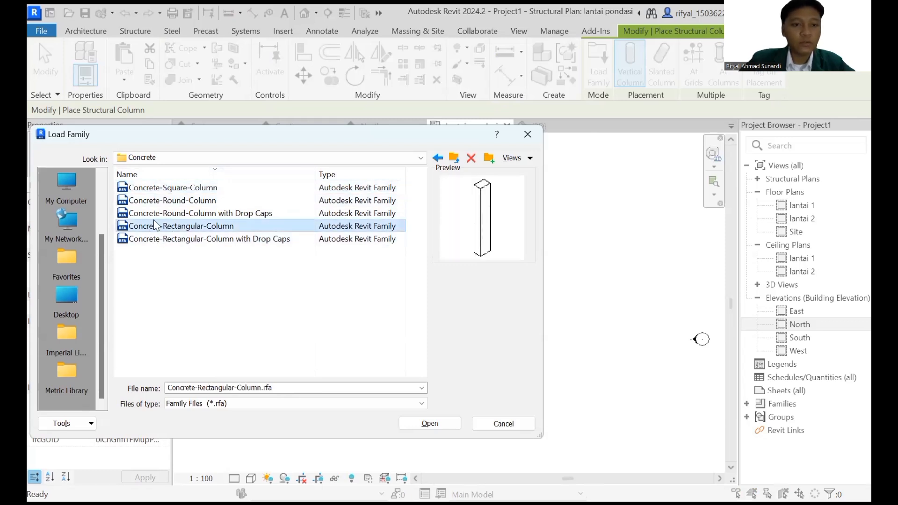
click(178, 188)
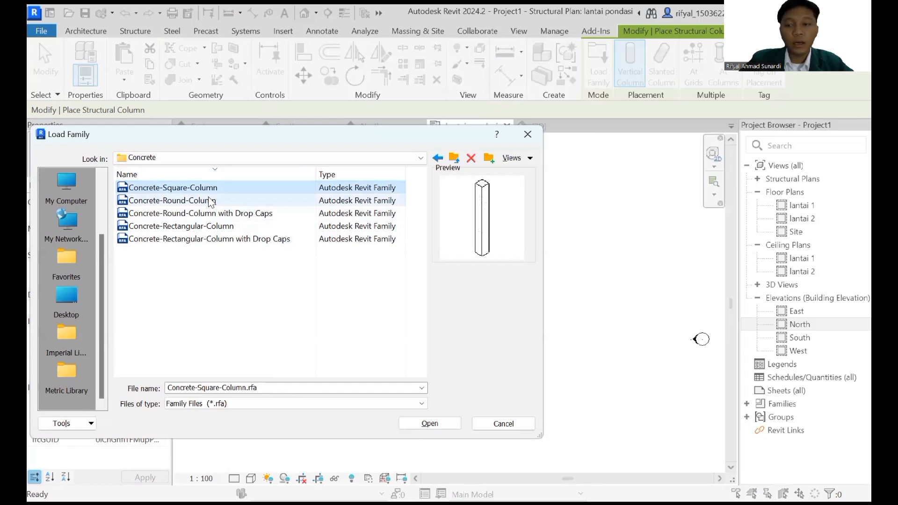
click(429, 423)
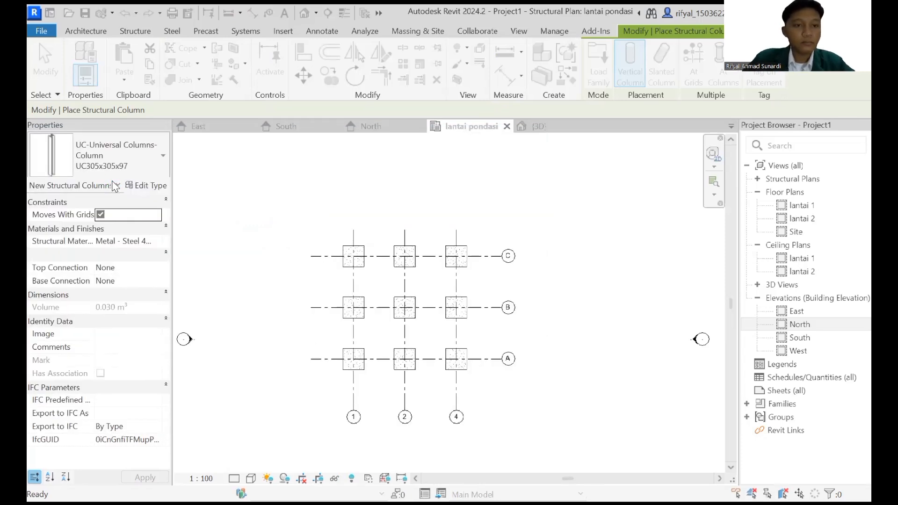
Step: Choose the 18 x 18 type of Concrete-Square-Column for the new structural columns
click(122, 159)
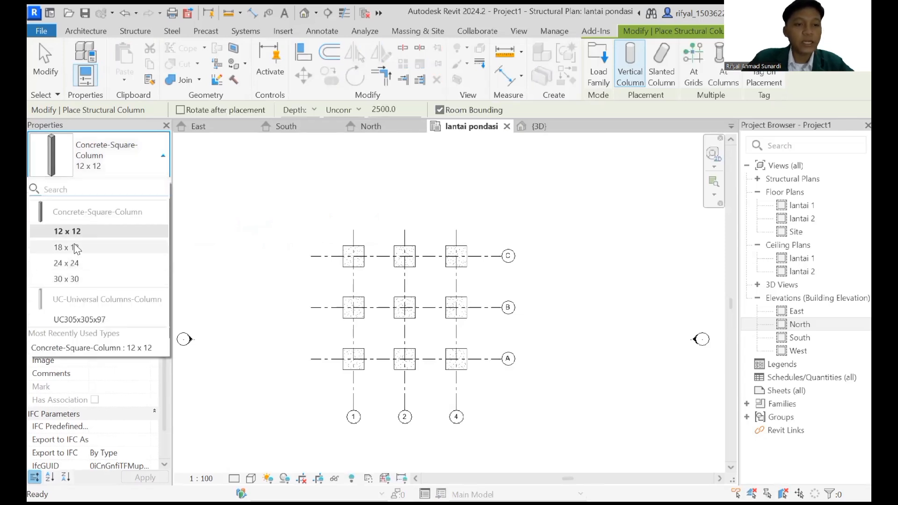
mouse_move(77, 249)
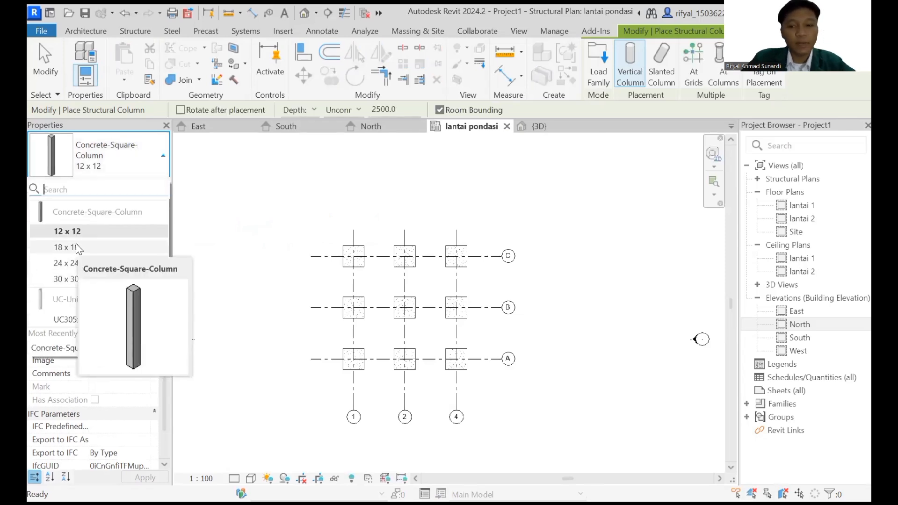
click(70, 247)
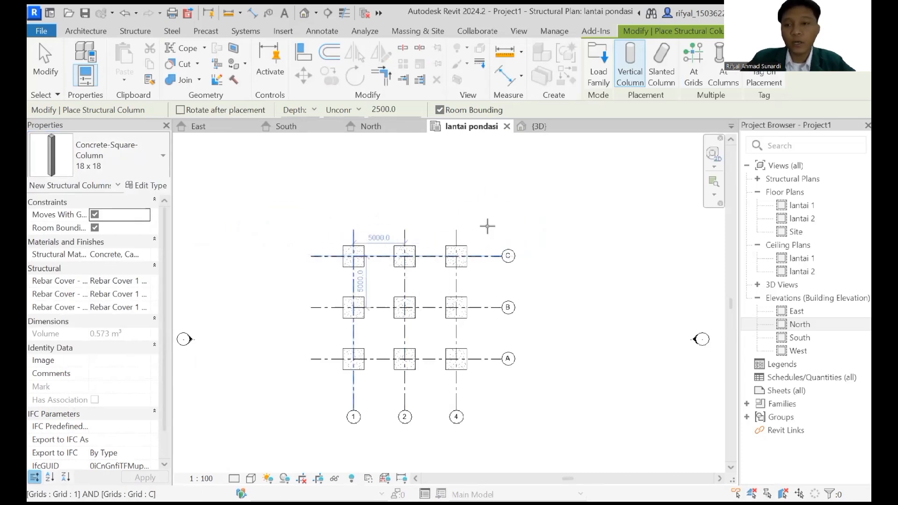
Step: Place 18 x 18 concrete square columns at all grid intersections, with an unconnected depth of 2500
click(696, 70)
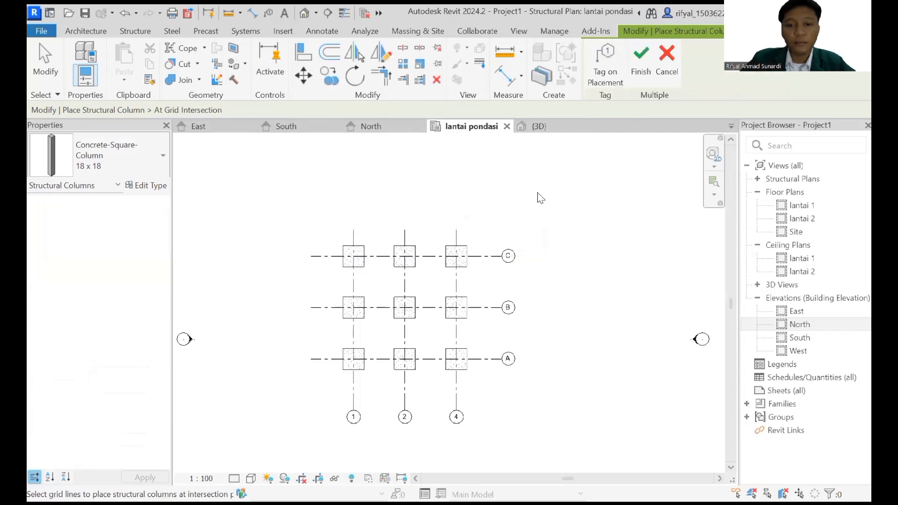
drag(544, 188, 284, 426)
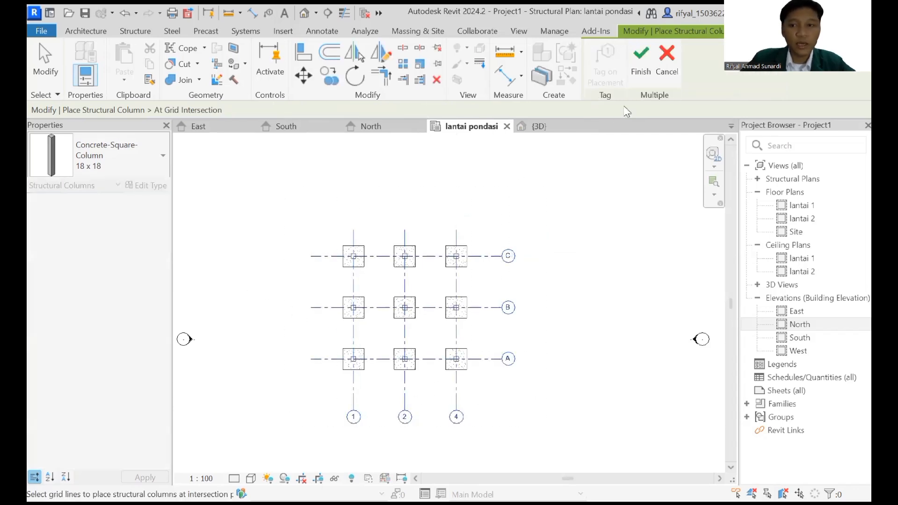
click(644, 59)
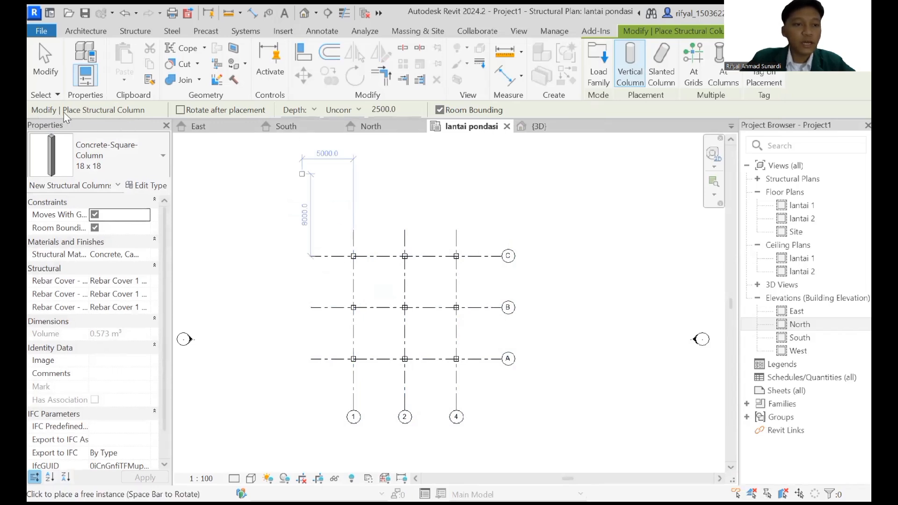
Step: Review the column's depth and level options, and undo the column placement at the grid intersections
click(301, 113)
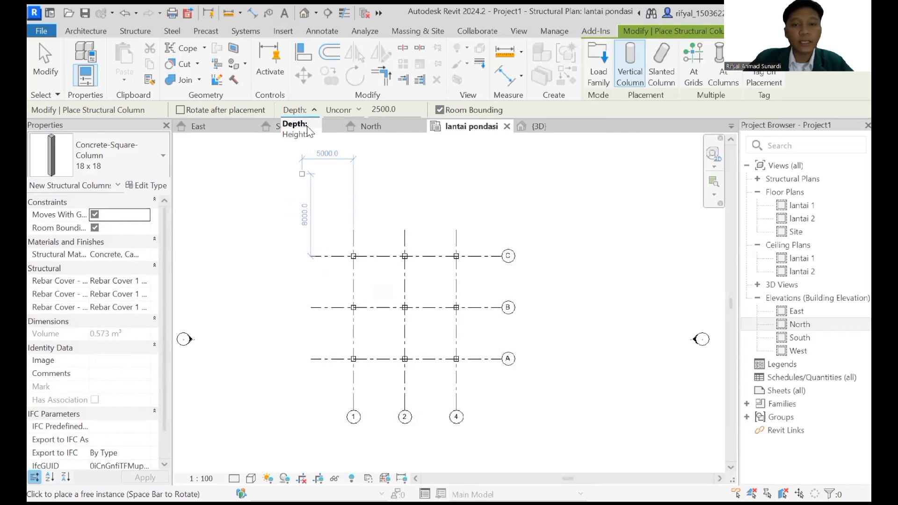
click(348, 108)
click(348, 111)
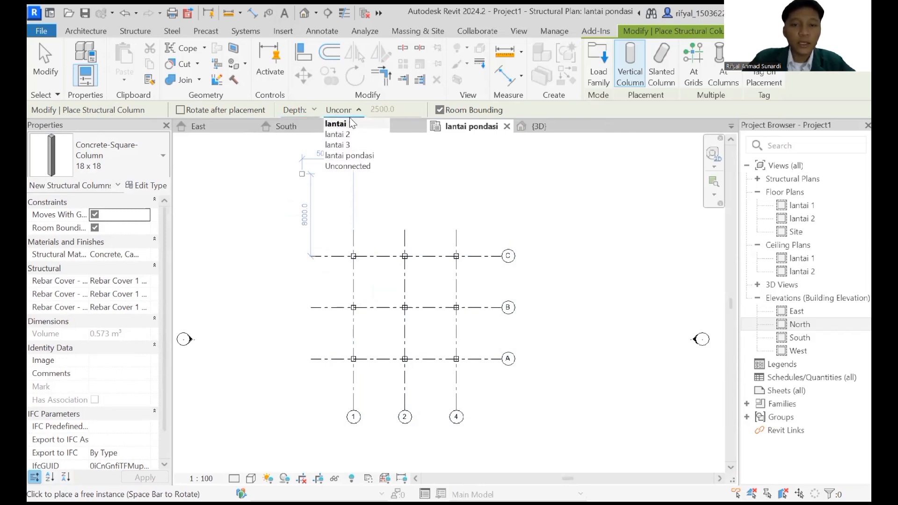
click(354, 116)
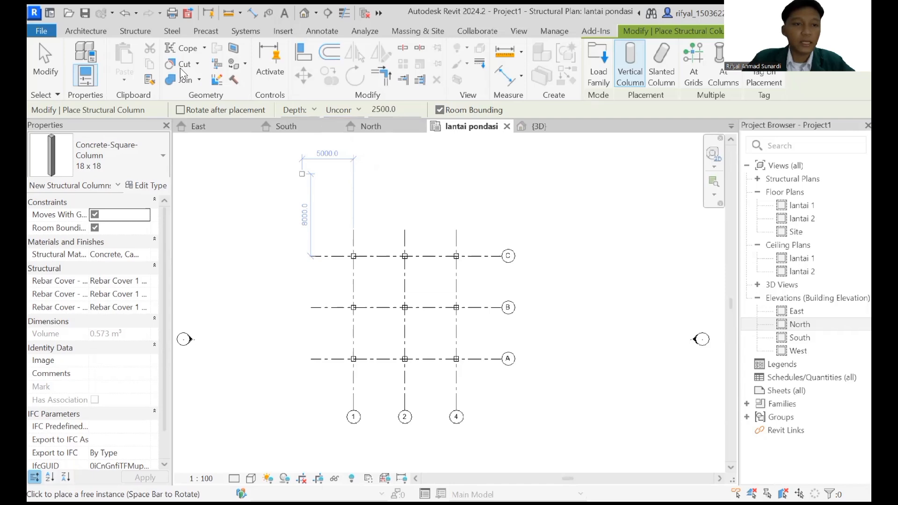
click(124, 11)
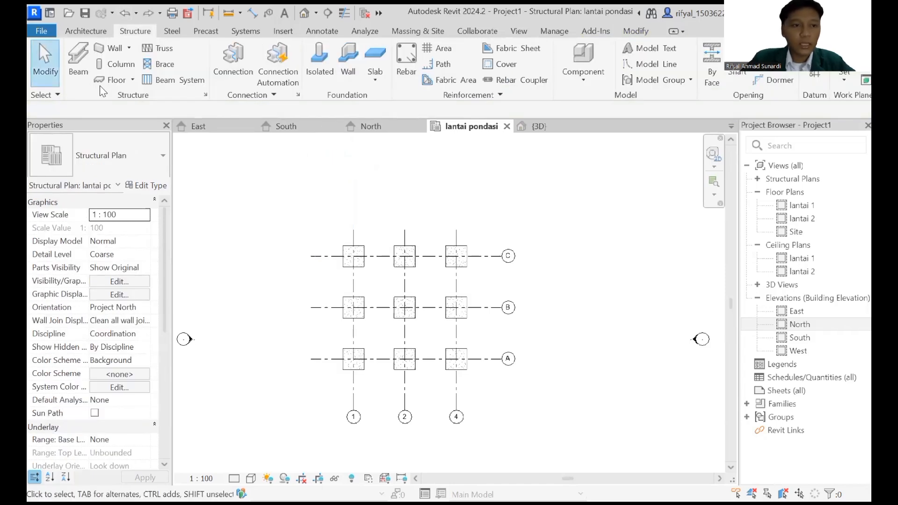
Step: Restart the structural column command and set the columns to extend by height up to lantai 1
key(c)
key(l)
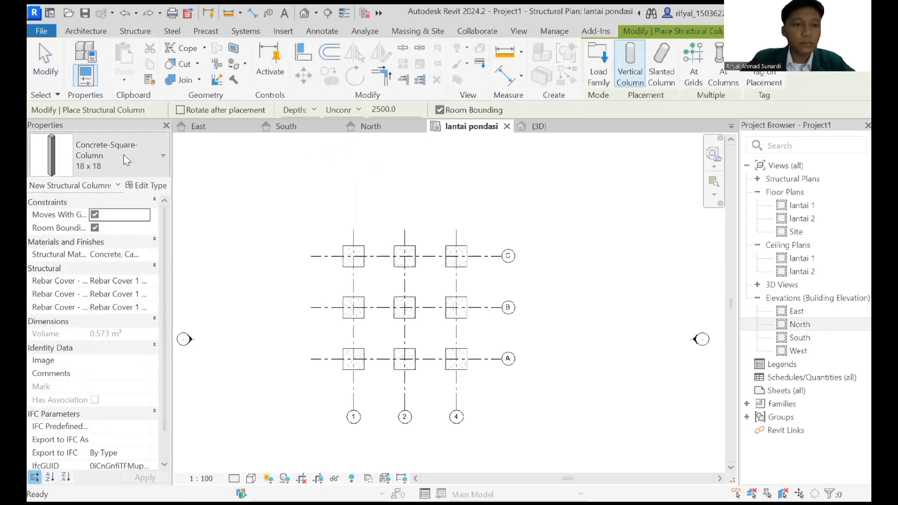
click(299, 111)
click(295, 134)
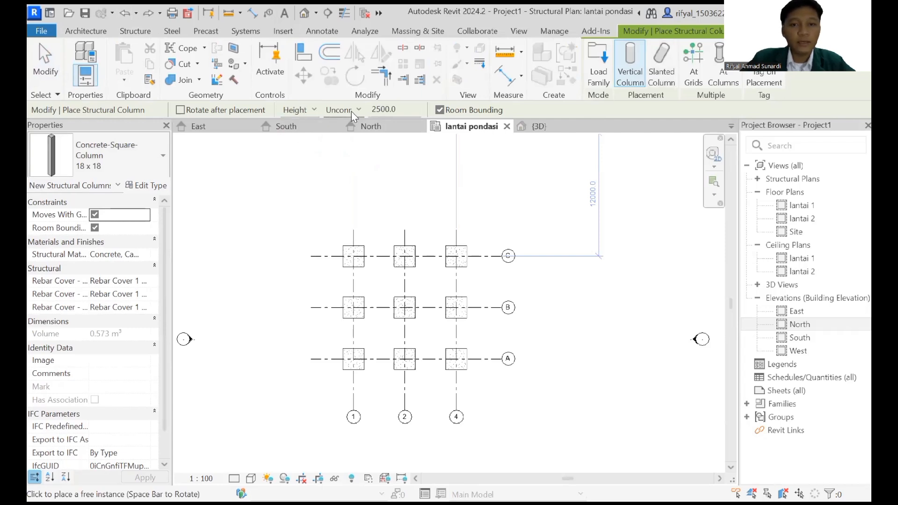
click(351, 111)
click(339, 124)
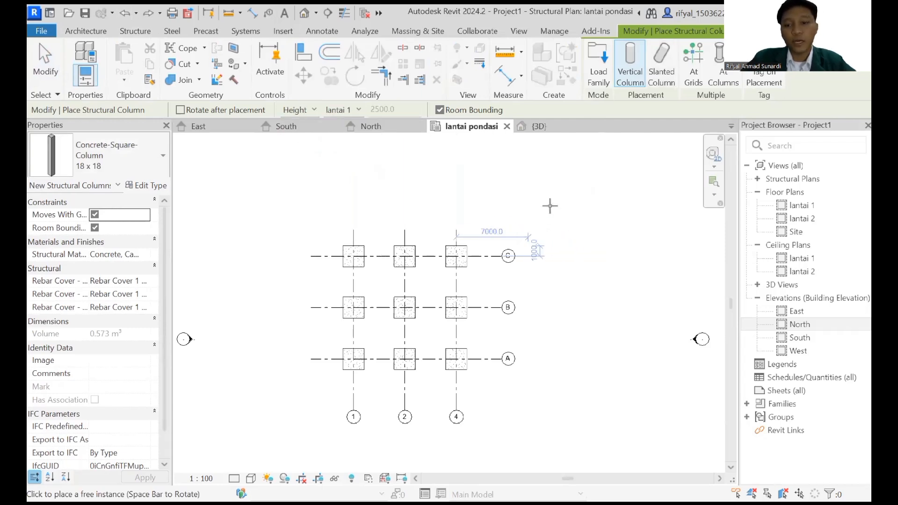
Step: Place the 18 x 18 concrete square columns at all grid intersections of lantai pondasi and check them in the 3D view
drag(551, 190, 330, 426)
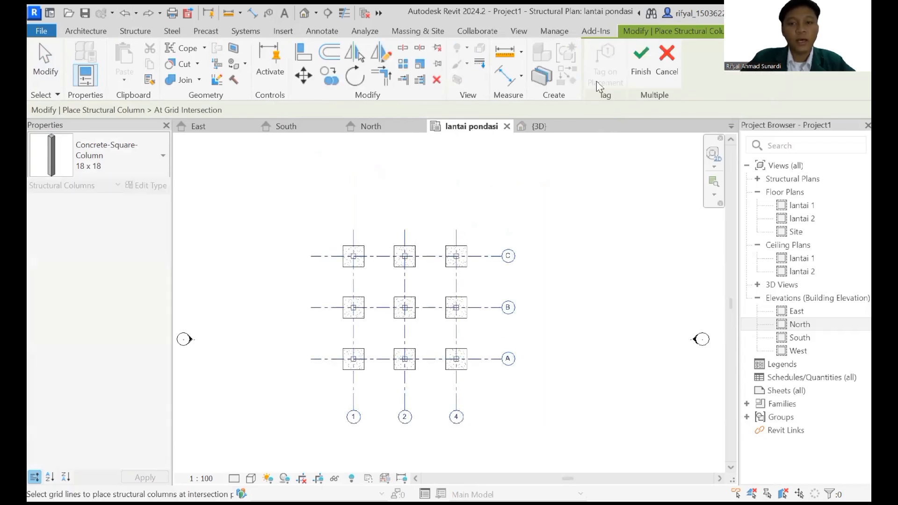
click(640, 59)
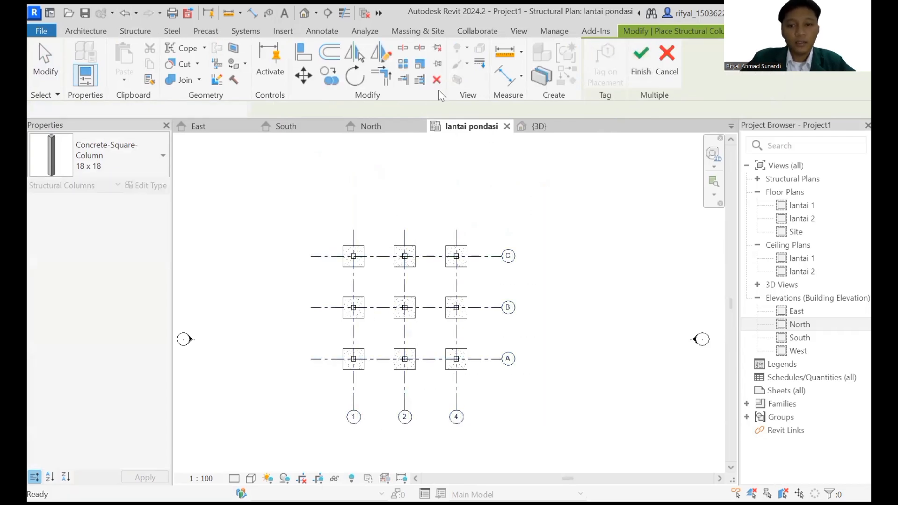
click(538, 126)
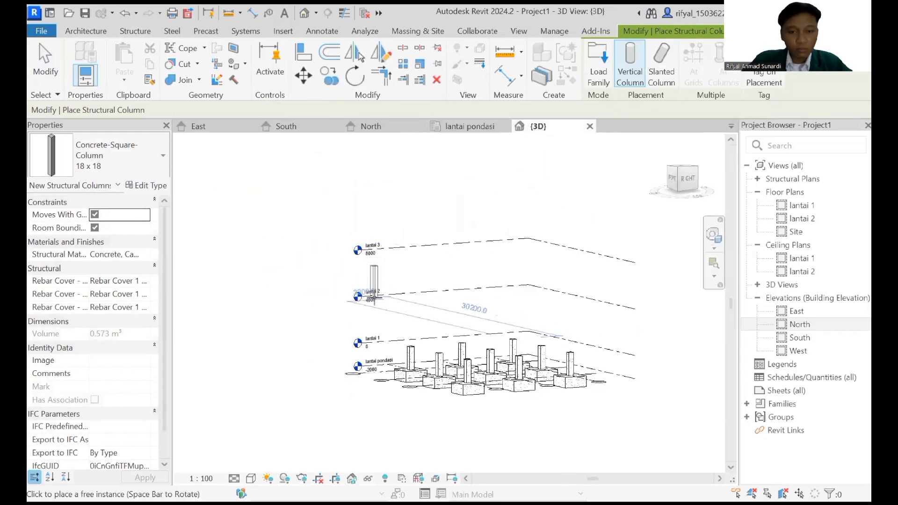
key(Escape)
key(Escape)
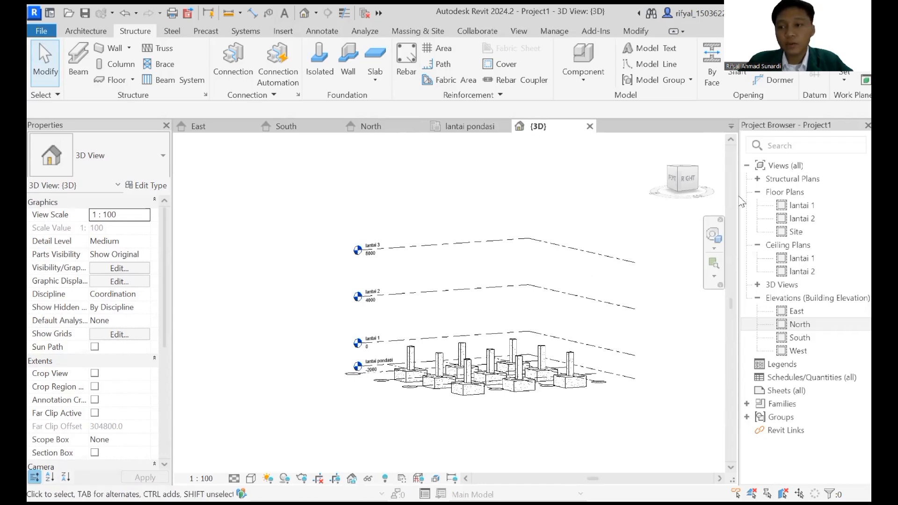
Step: On the lantai 1 structural plan, place 18 x 18 concrete square columns at all grid intersections, with their height up to lantai 2
click(757, 179)
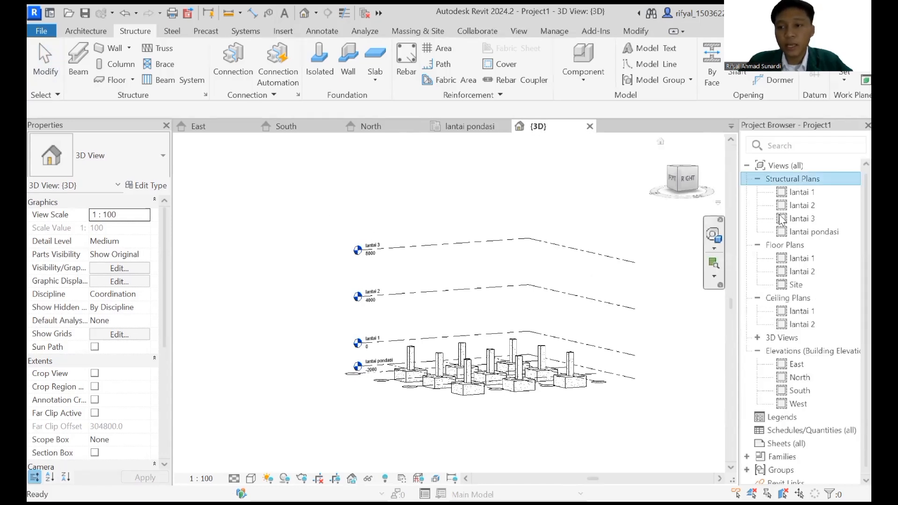
click(795, 195)
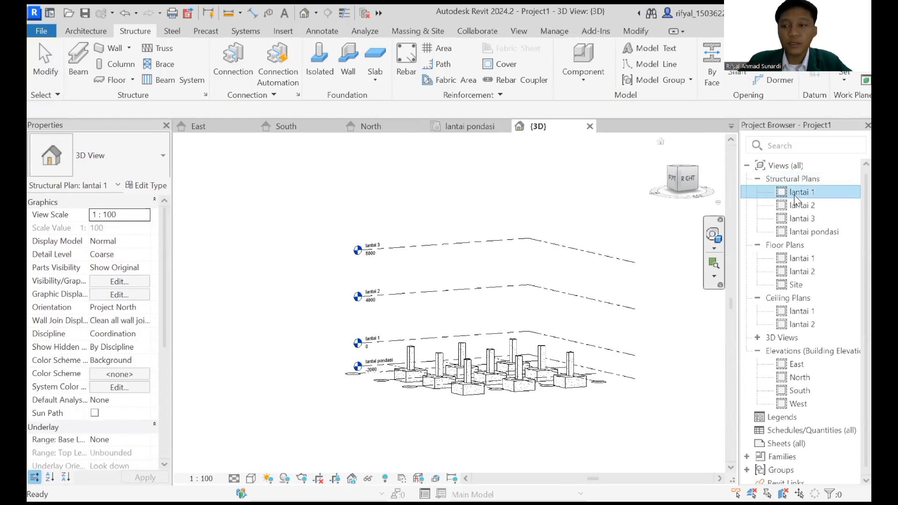
double_click(795, 195)
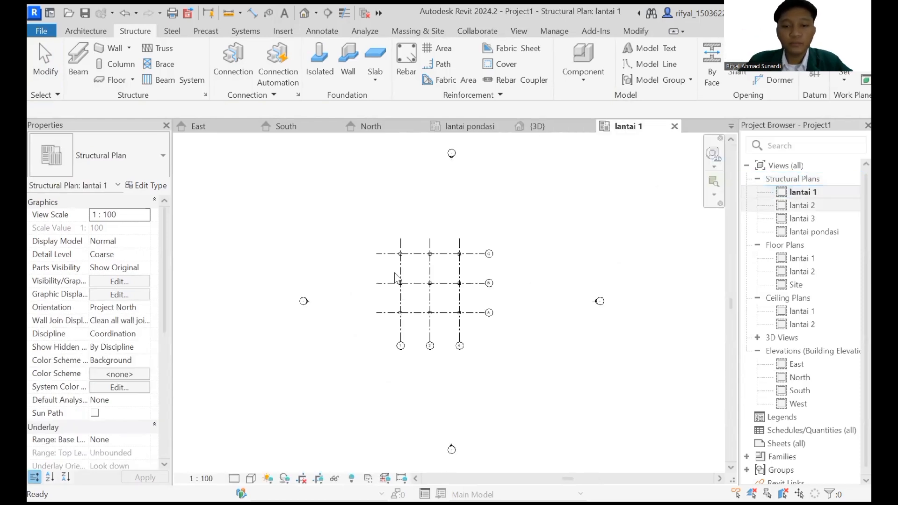
scroll(424, 270, up, 2)
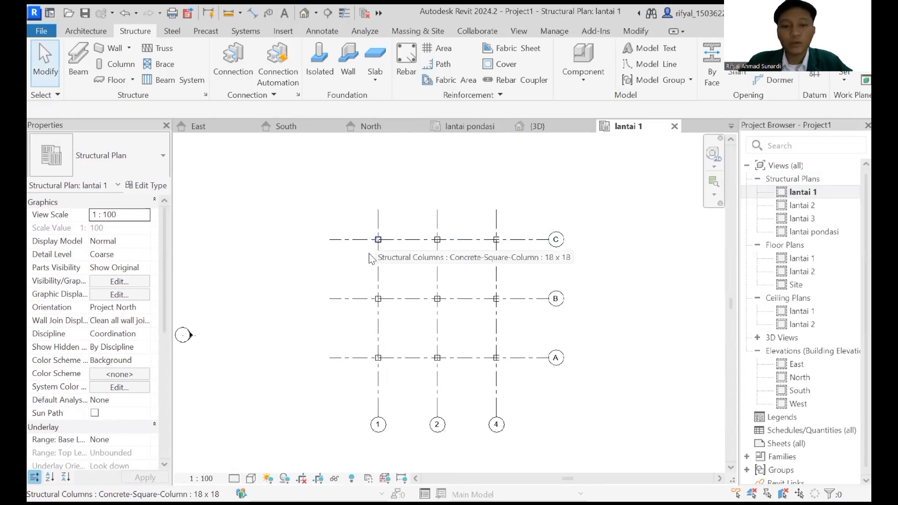
click(115, 67)
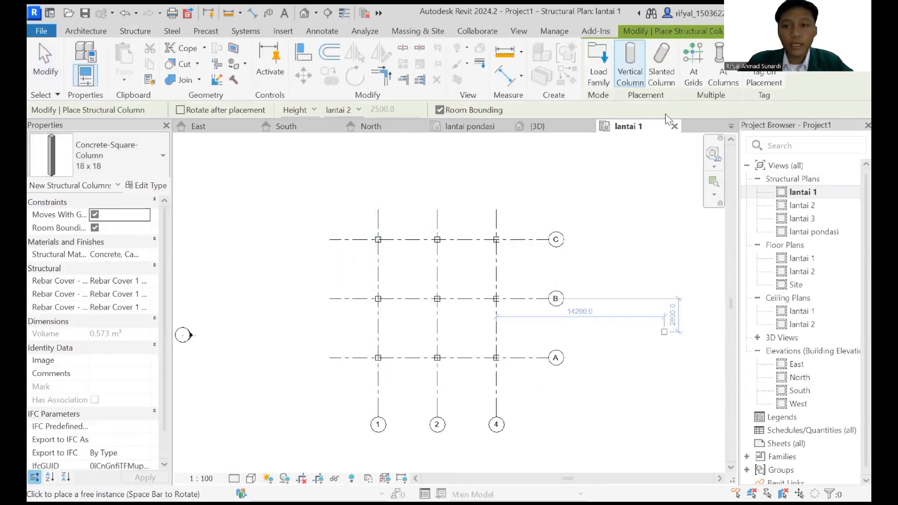
click(693, 71)
drag(584, 193, 345, 437)
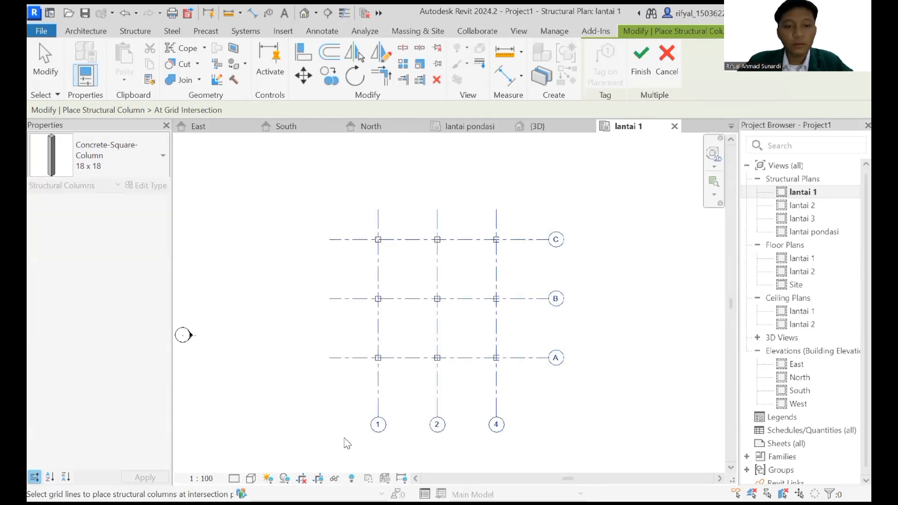
click(640, 68)
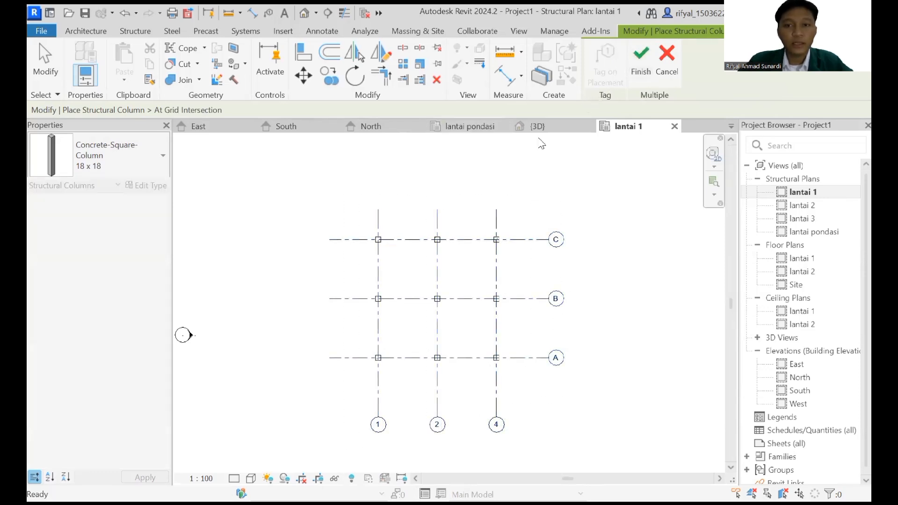
click(537, 127)
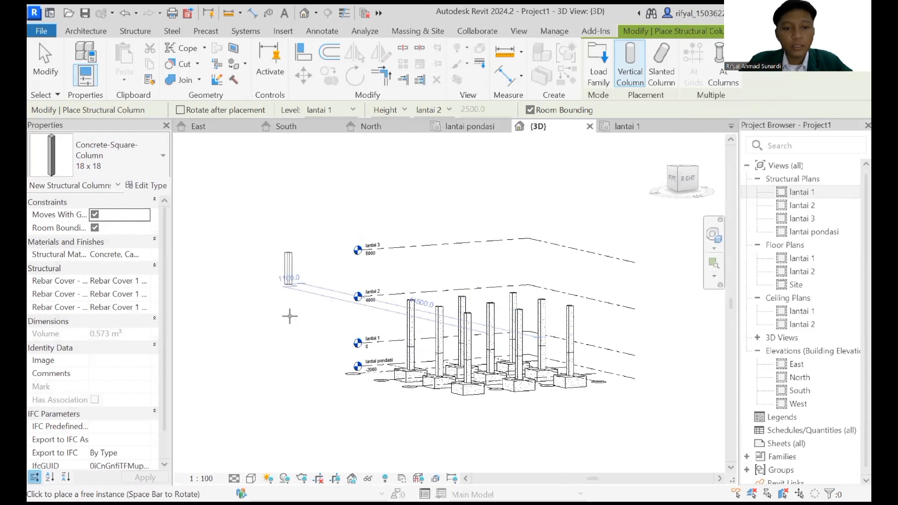
key(Escape)
key(Escape)
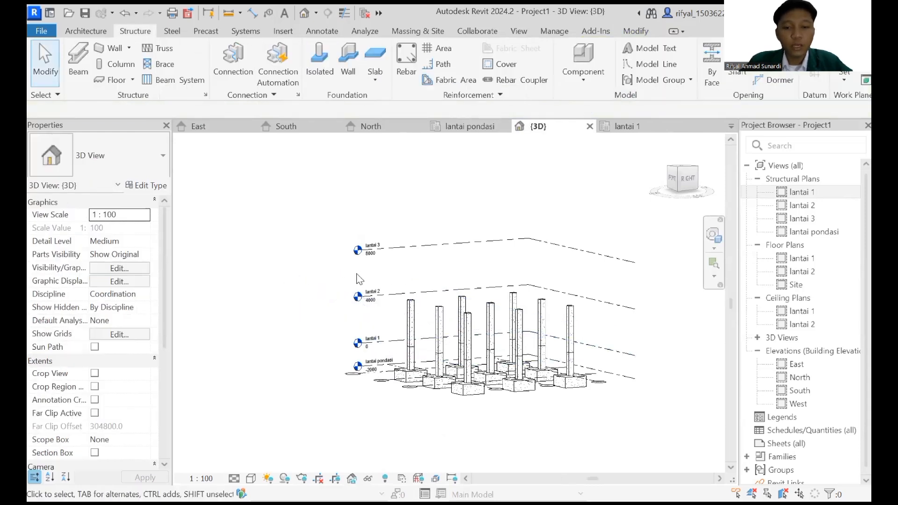
Step: Copy the nine columns between lantai 1 and lantai 2 and paste them aligned to the selected level lantai 3
shift+middle_drag(320, 277, 309, 262)
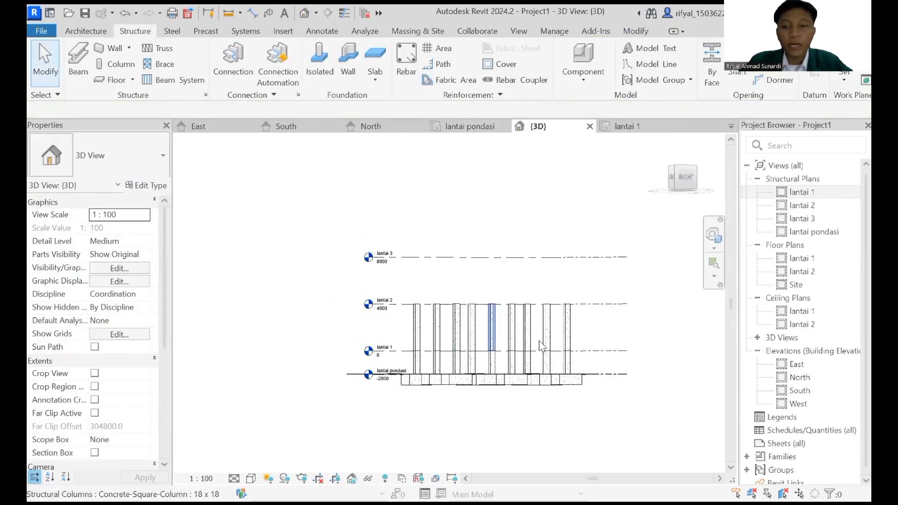
scroll(572, 330, up, 1)
drag(598, 322, 363, 343)
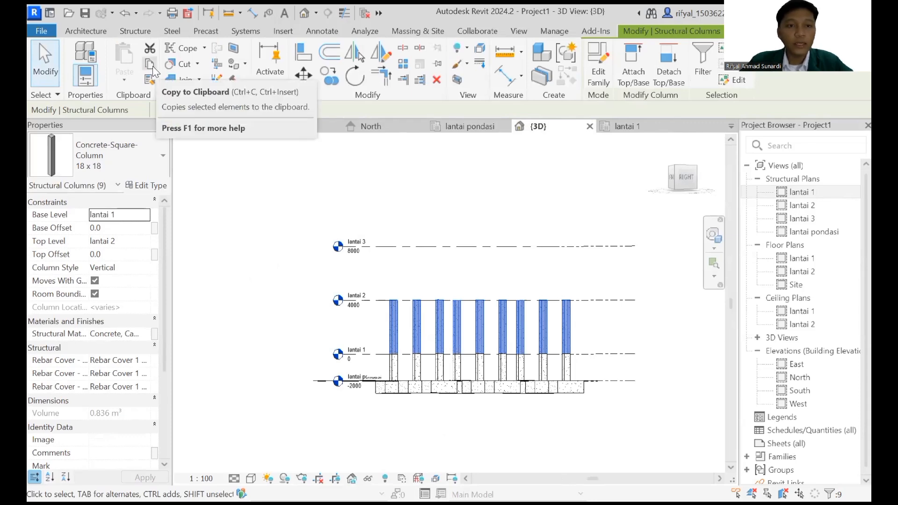
click(150, 64)
click(125, 77)
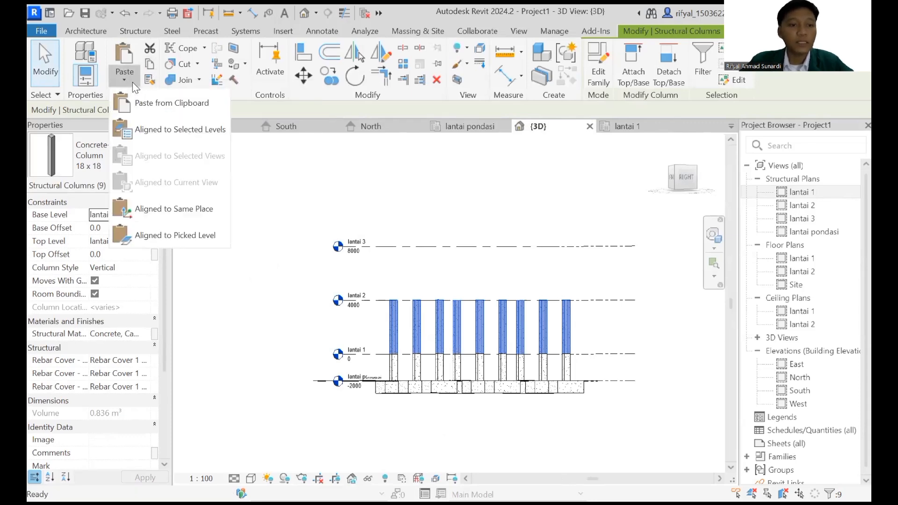
click(152, 140)
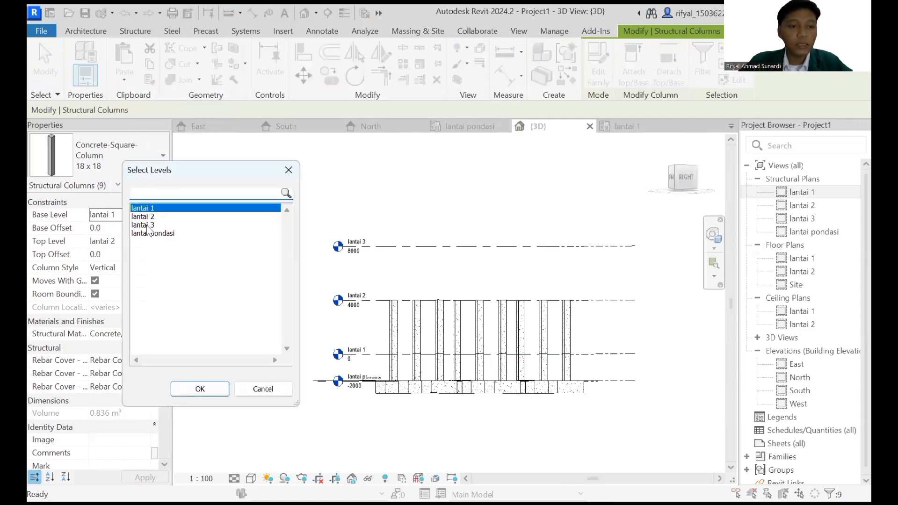
click(147, 226)
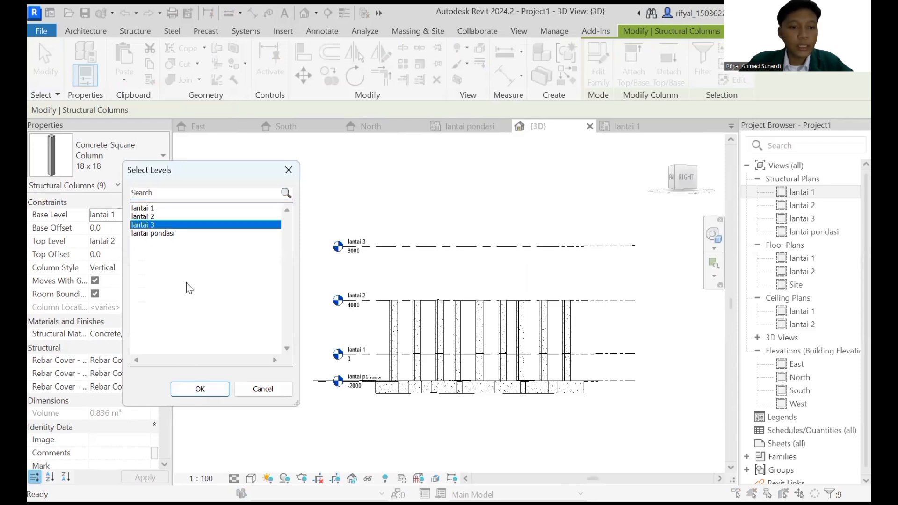
click(211, 396)
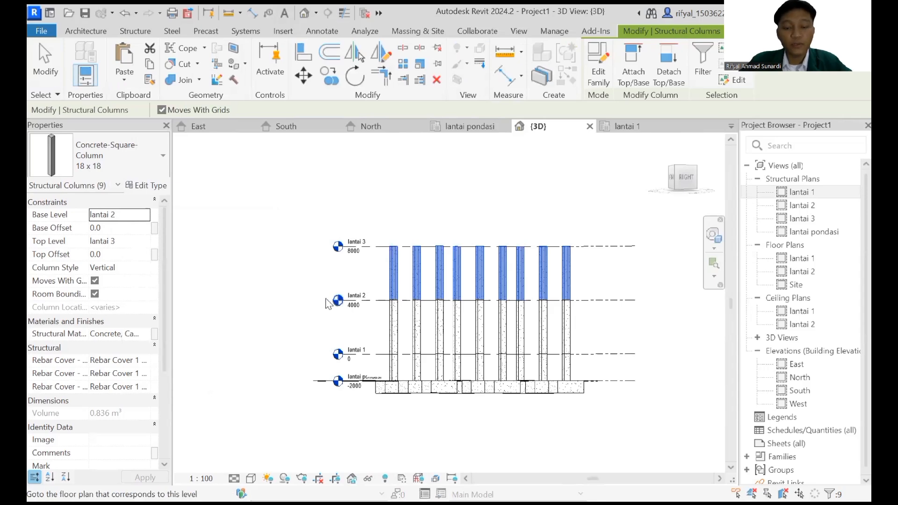
shift+middle_drag(331, 300, 328, 323)
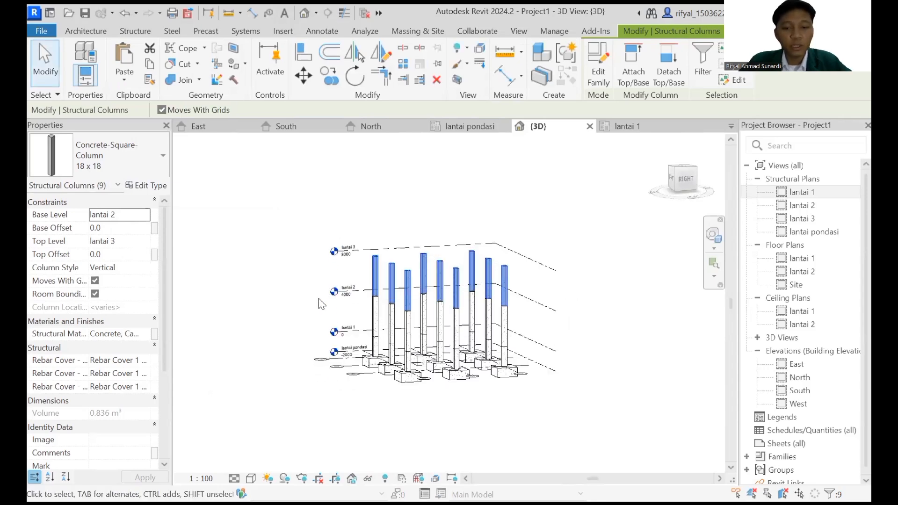
key(Escape)
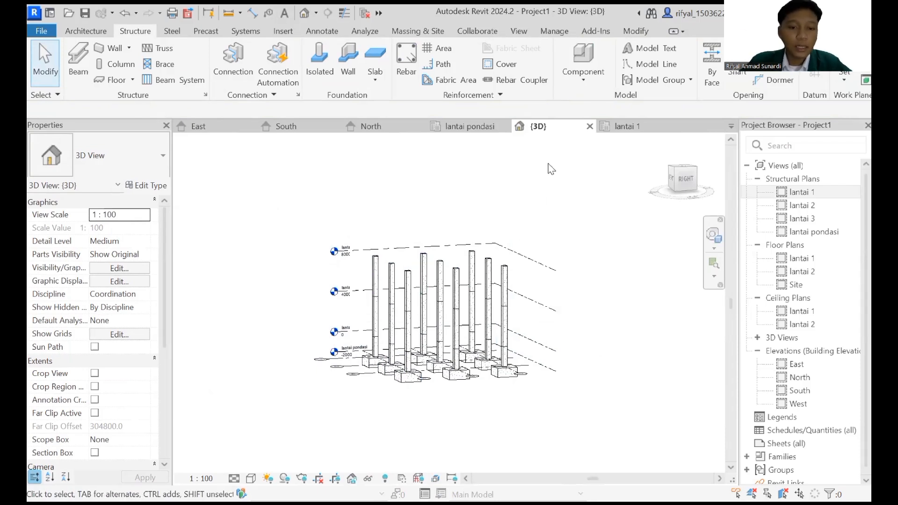
Step: Start a beam on the lantai 1 structural plan and load the Concrete-Rectangular Beam family from the Imperial Library's Structural Framing Concrete folder
click(634, 131)
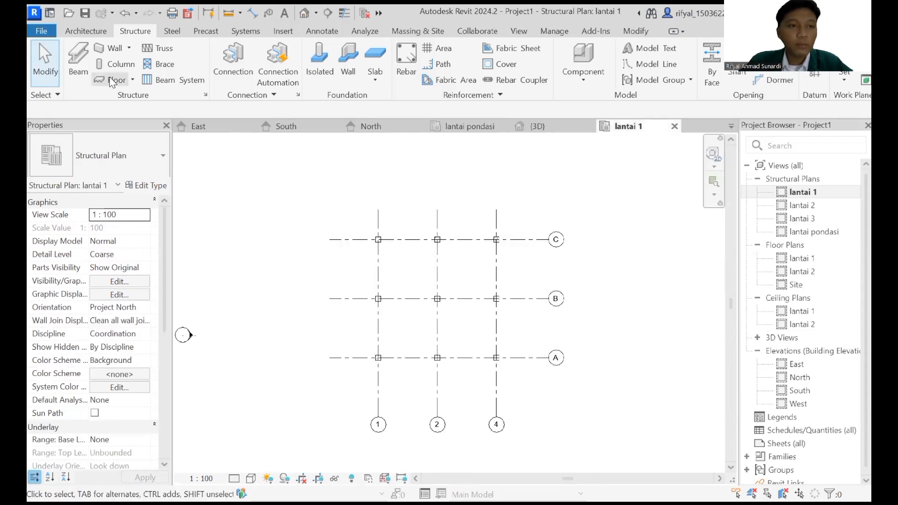
click(83, 72)
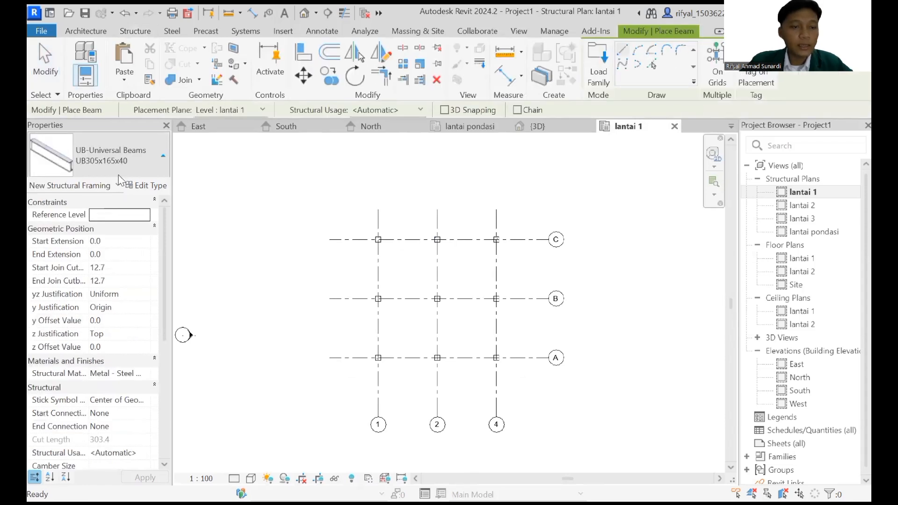
click(120, 173)
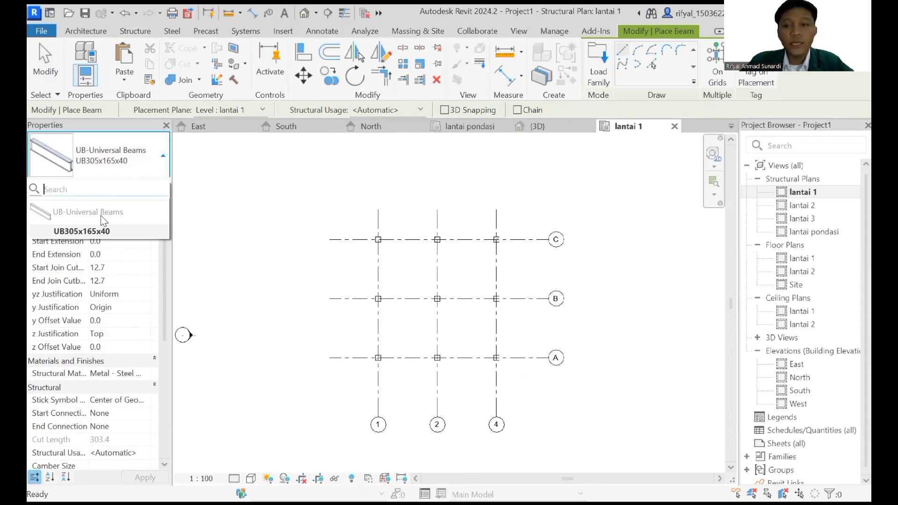
click(114, 156)
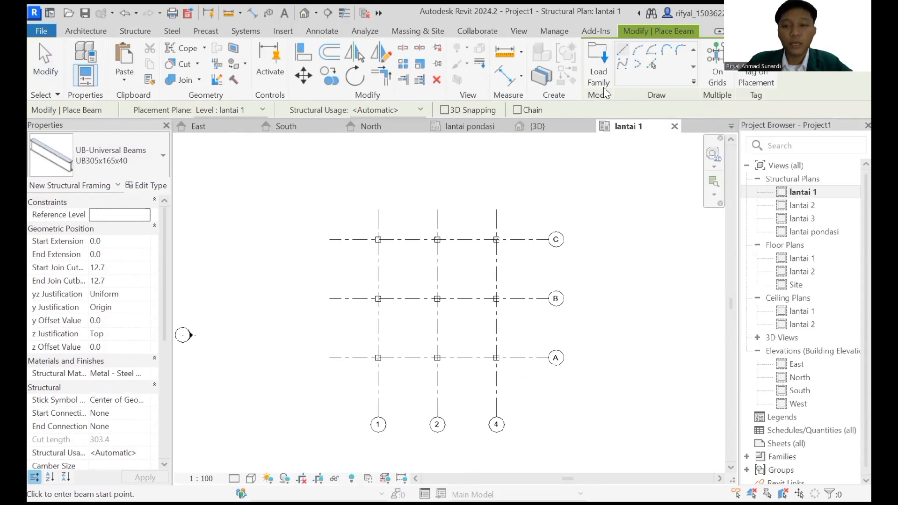
click(601, 77)
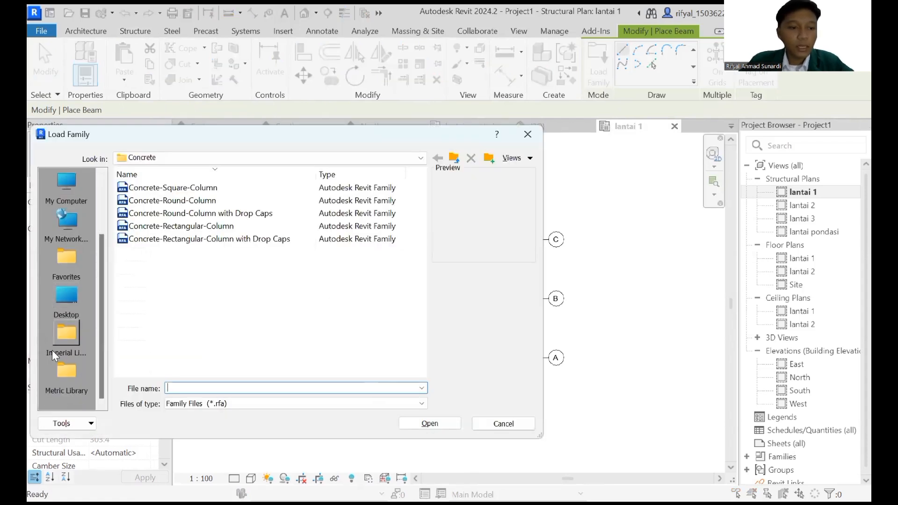
click(59, 343)
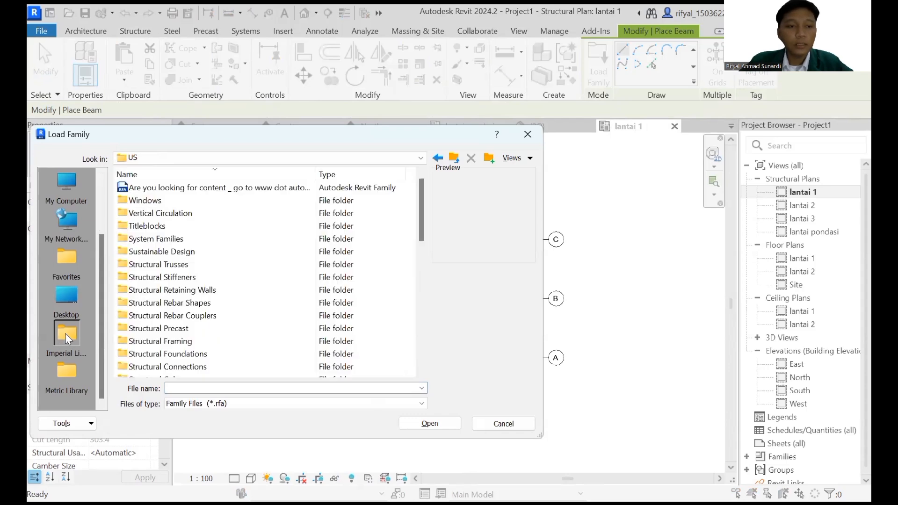
scroll(124, 296, down, 2)
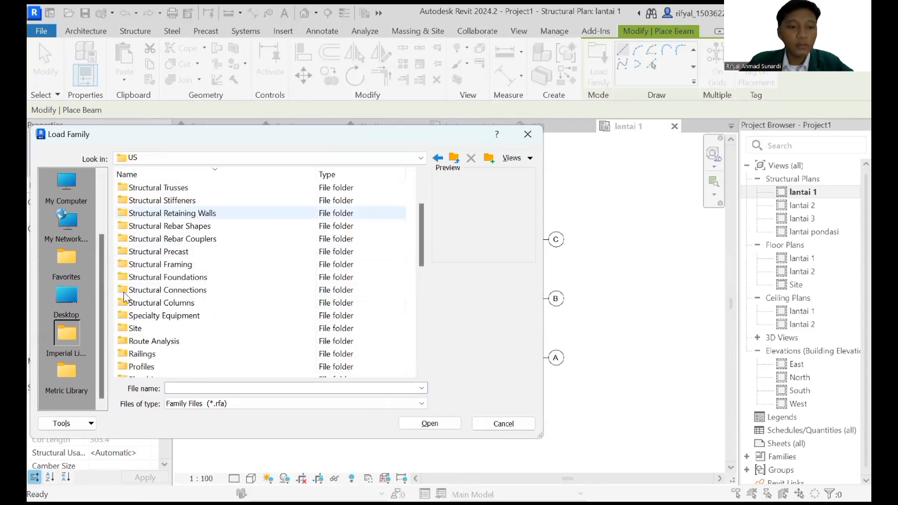
double_click(160, 266)
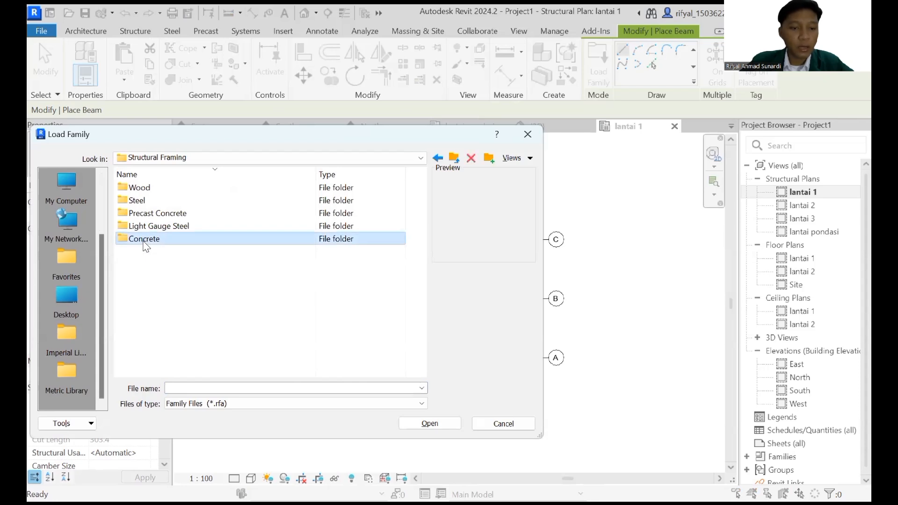
double_click(145, 243)
click(147, 216)
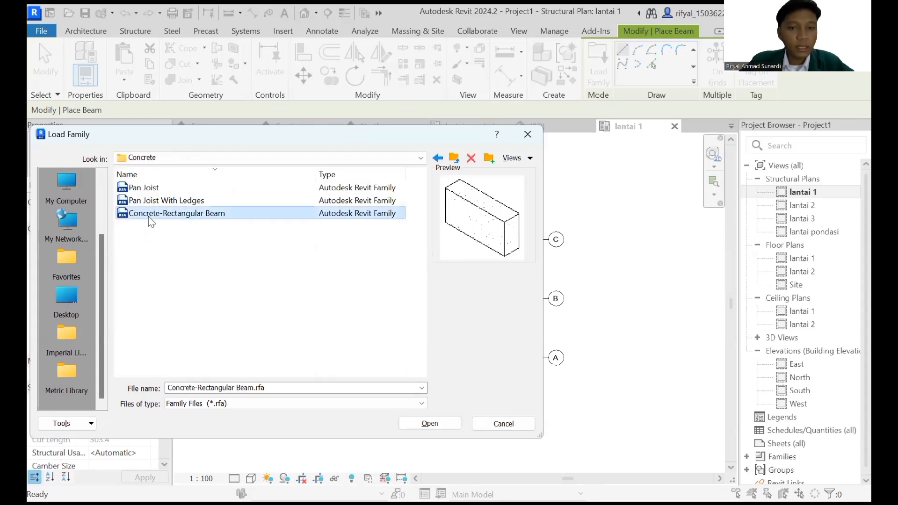
click(430, 423)
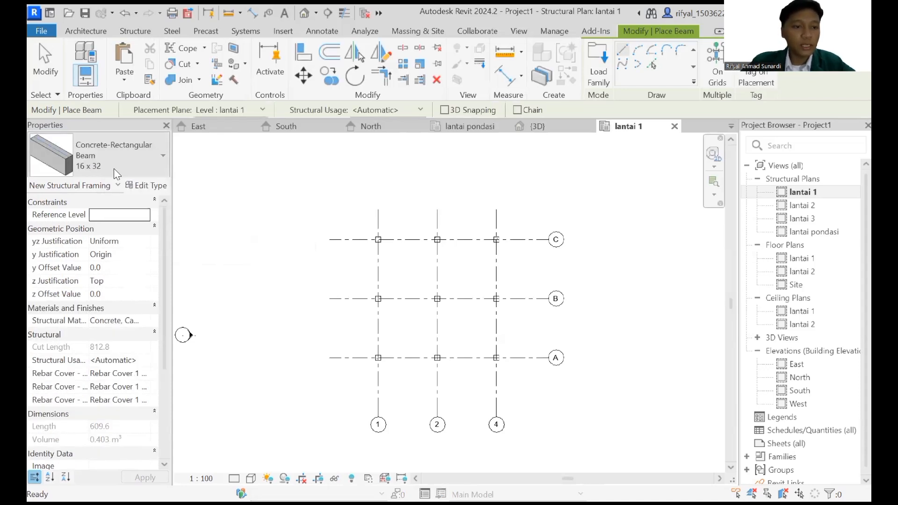
Step: Try drawing individual 16 x 32 concrete rectangular beams along grid 1 from C to B and B to A, and undo them
click(114, 167)
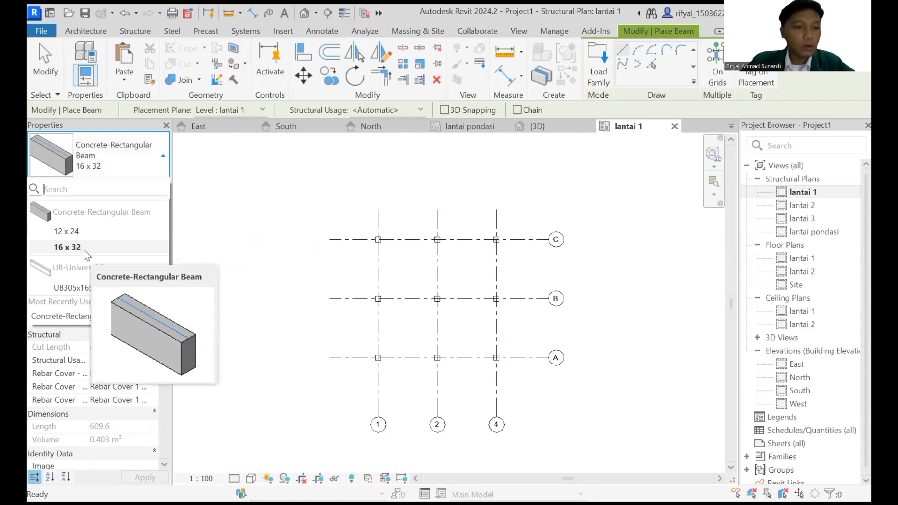
click(284, 255)
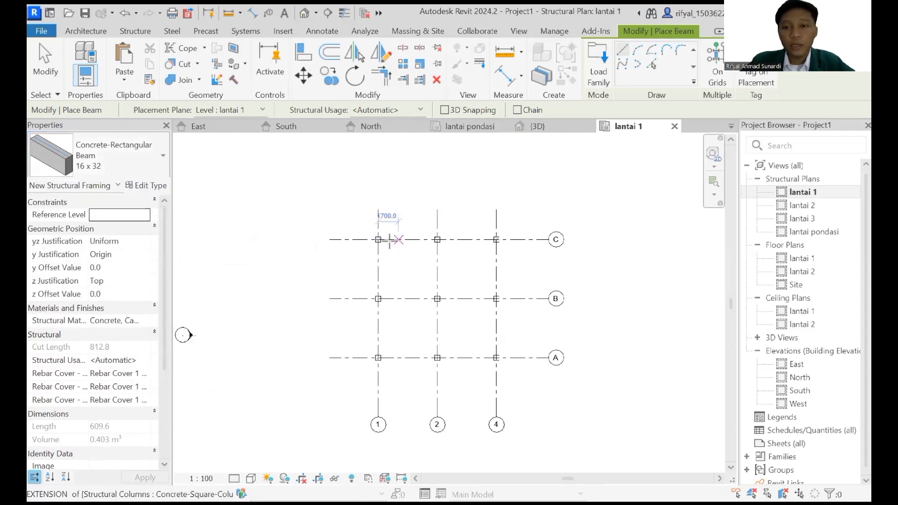
scroll(378, 239, up, 2)
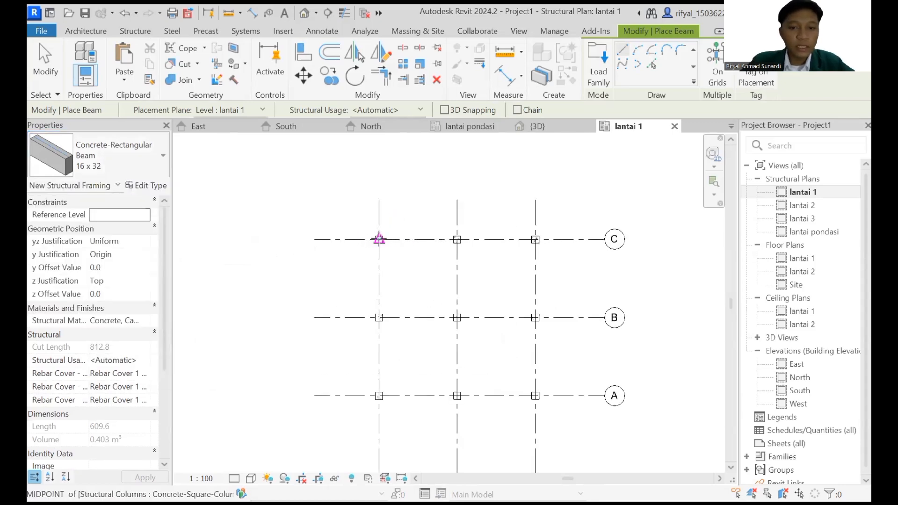
scroll(379, 239, up, 1)
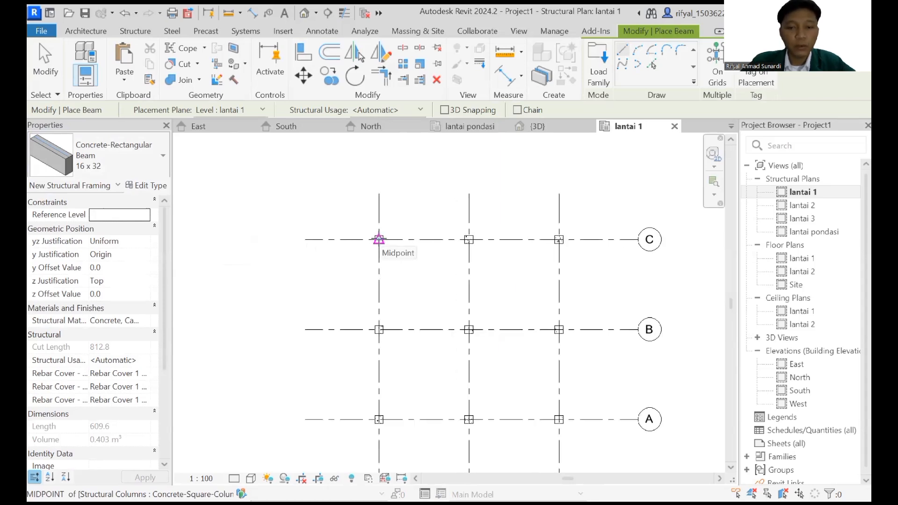
click(379, 239)
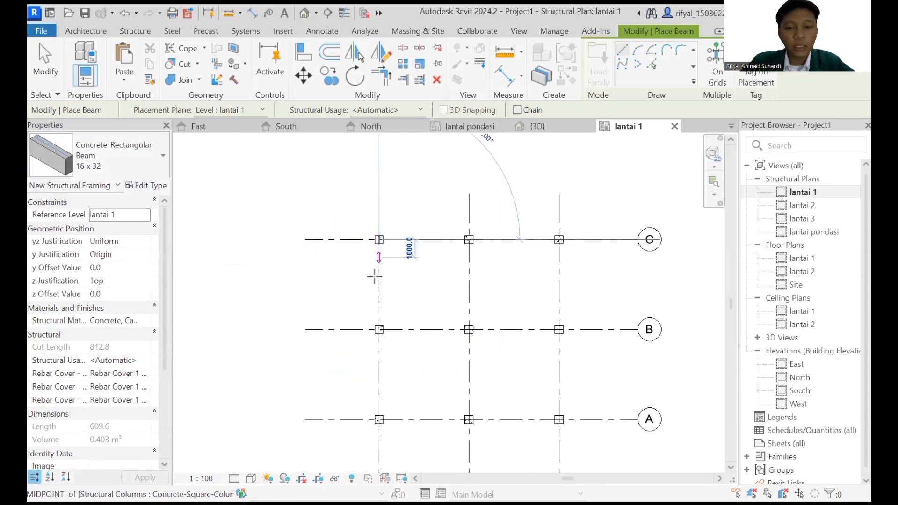
click(379, 329)
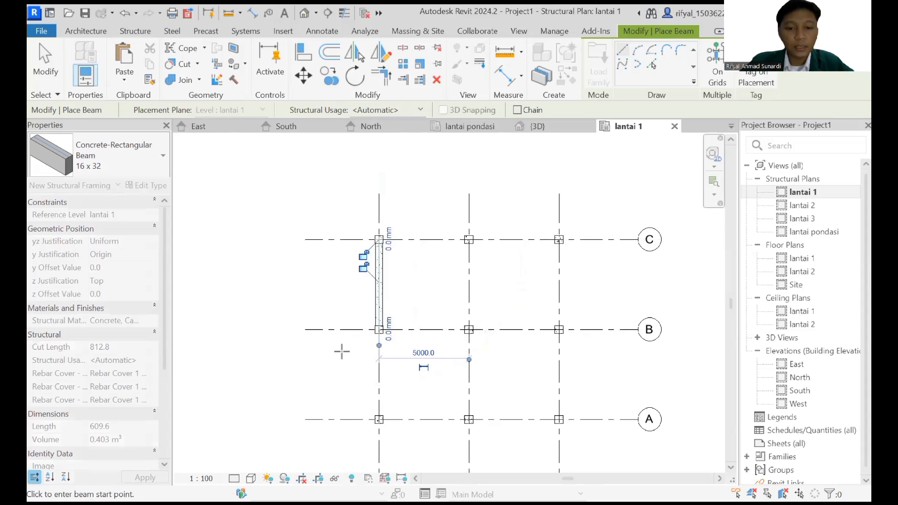
middle_drag(355, 316, 337, 232)
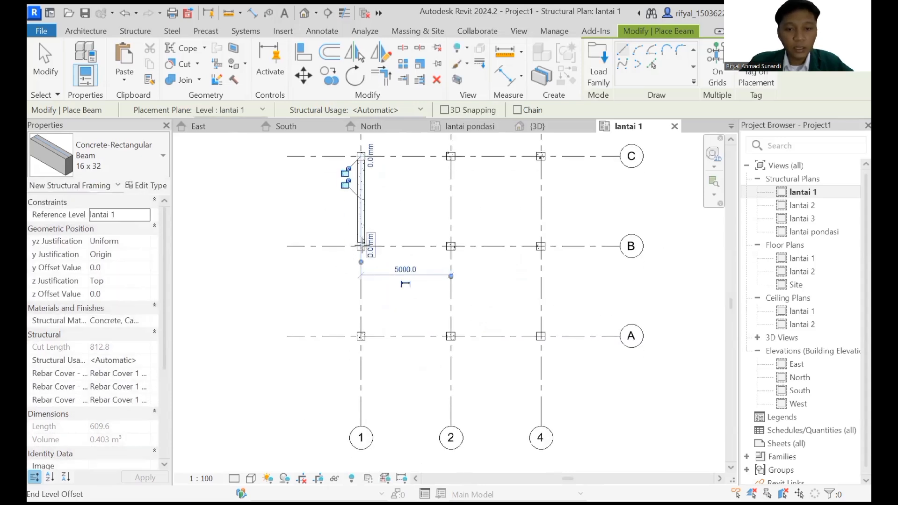
click(361, 246)
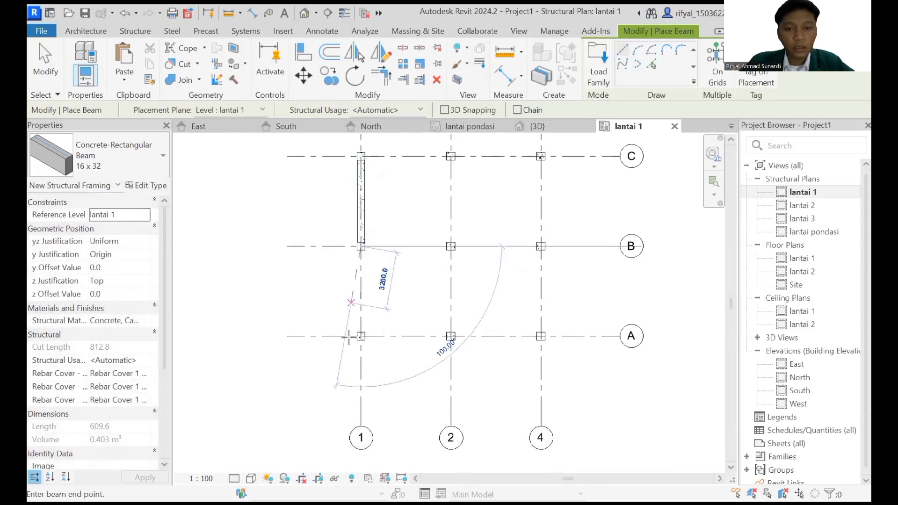
click(348, 334)
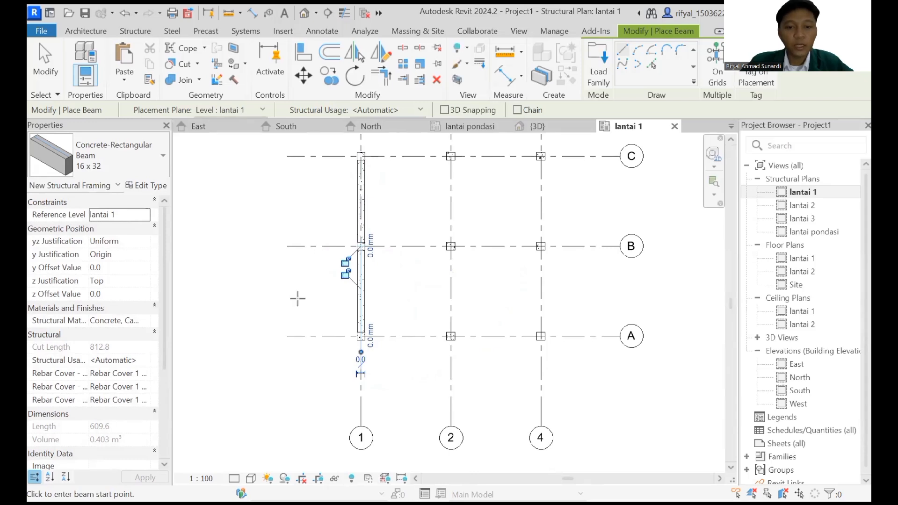
click(125, 17)
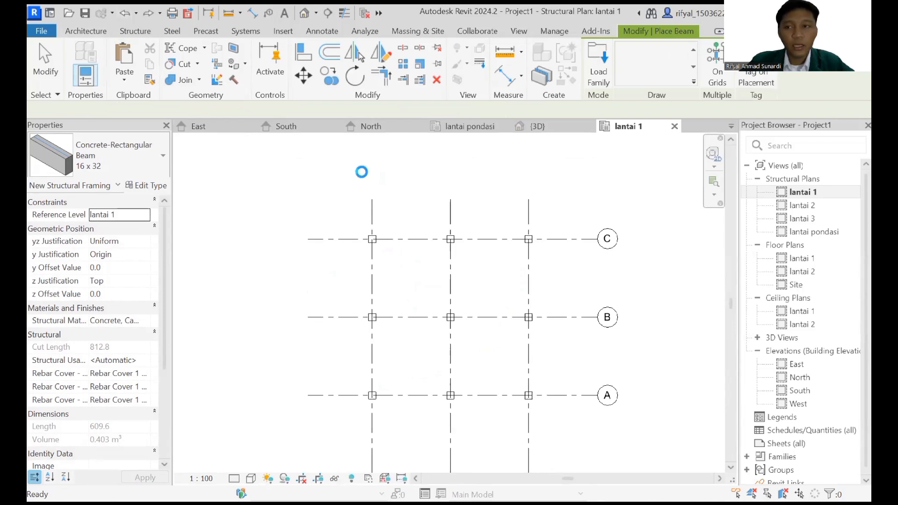
Step: Place 16 x 32 concrete rectangular beams along all grid lines of lantai 1 with On Grids and check them in the 3D view
mouse_move(559, 369)
middle_down()
mouse_move(455, 257)
mouse_move(479, 309)
mouse_move(639, 124)
middle_up()
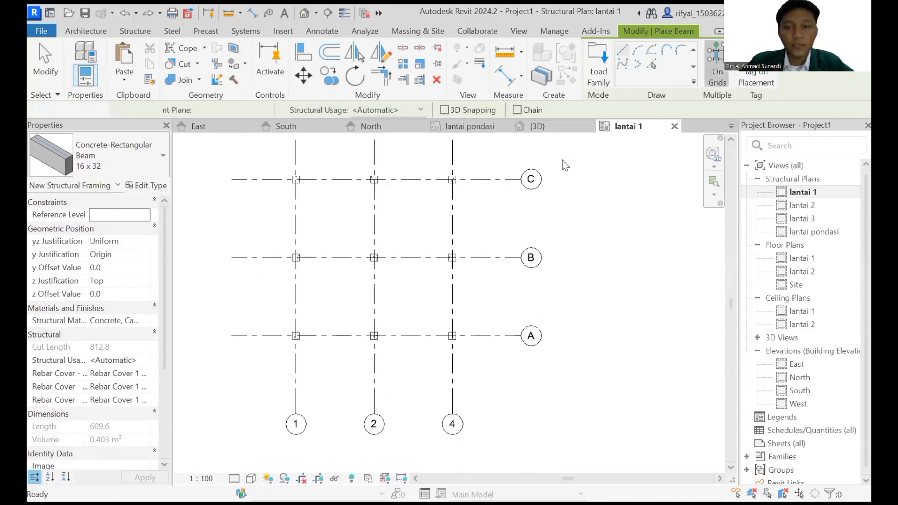
drag(567, 153, 243, 398)
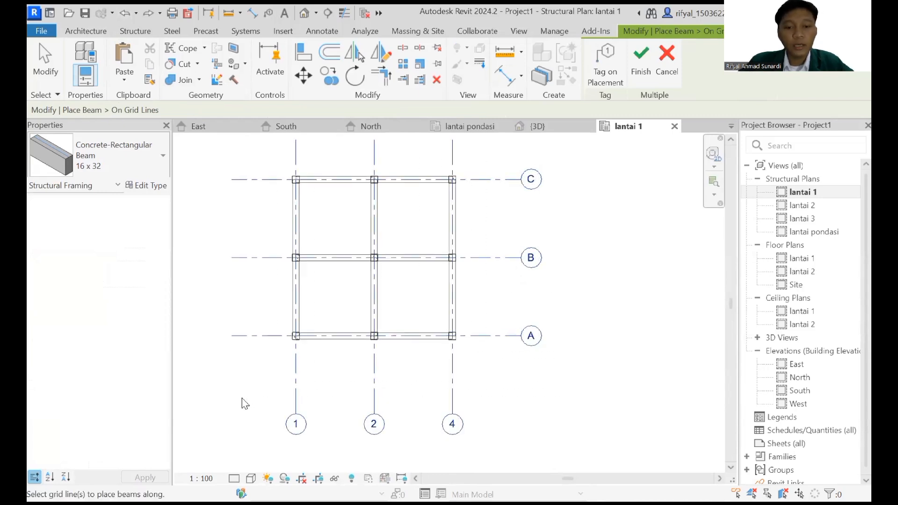
click(641, 64)
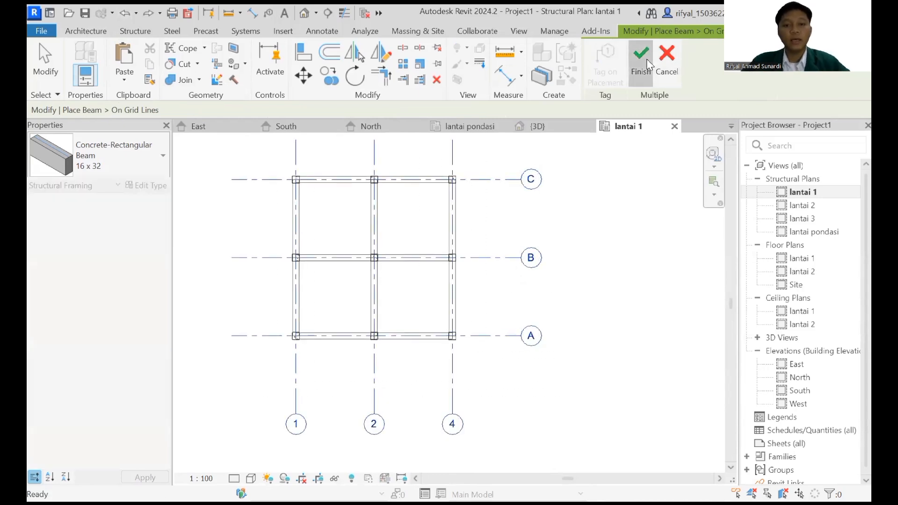
click(548, 129)
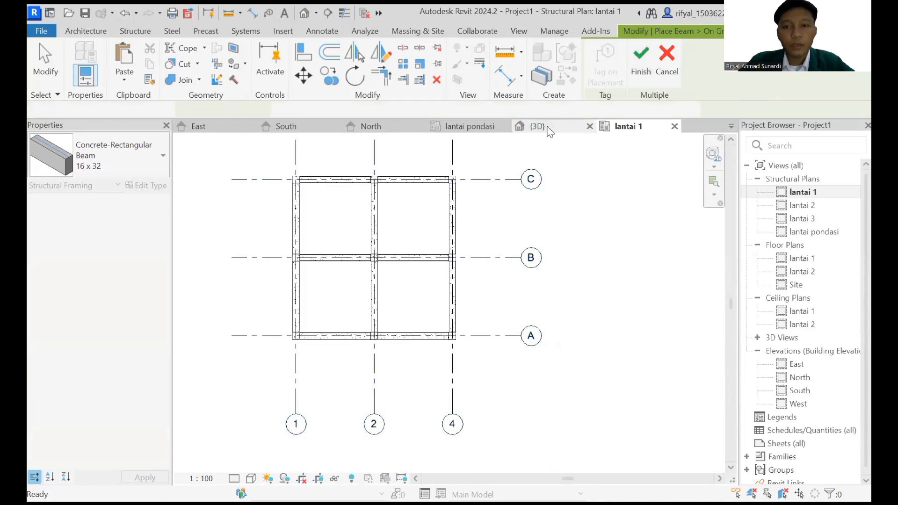
click(620, 126)
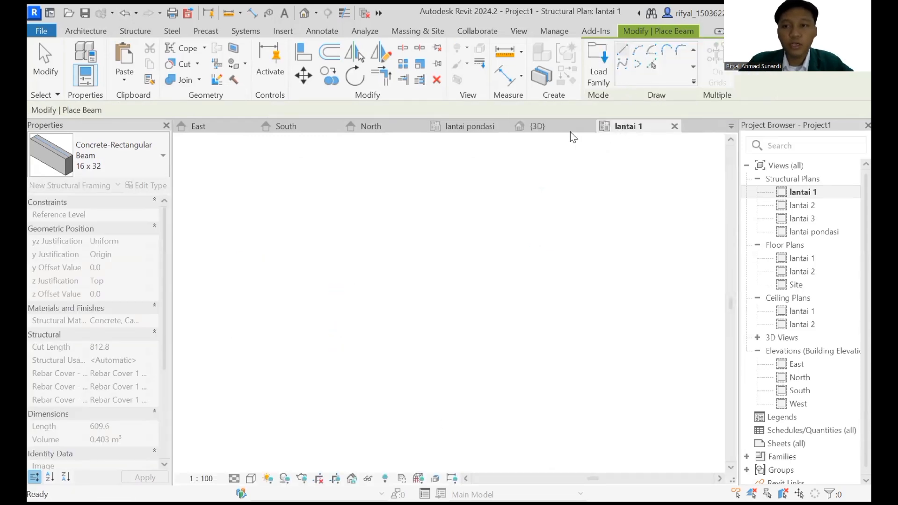
key(ctrl+Tab)
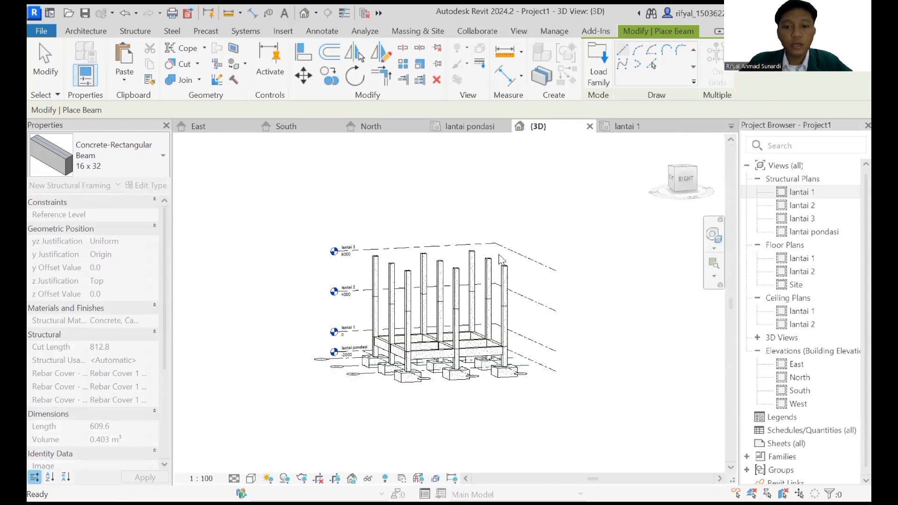
key(Escape)
middle_drag(577, 244, 575, 196)
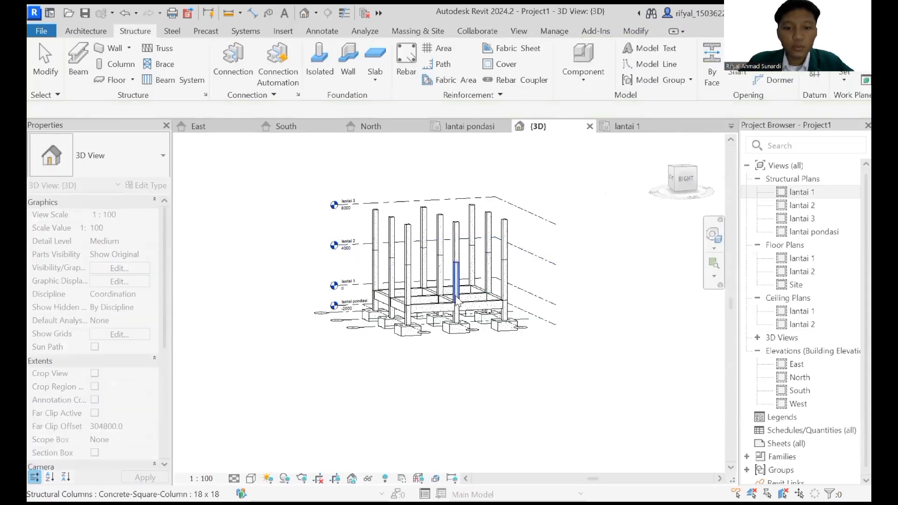
Step: Filter the model selection to Structural Framing (Girder) only, copy those lantai 1 beams and paste them aligned to levels lantai 2 and lantai 3
scroll(458, 295, up, 1)
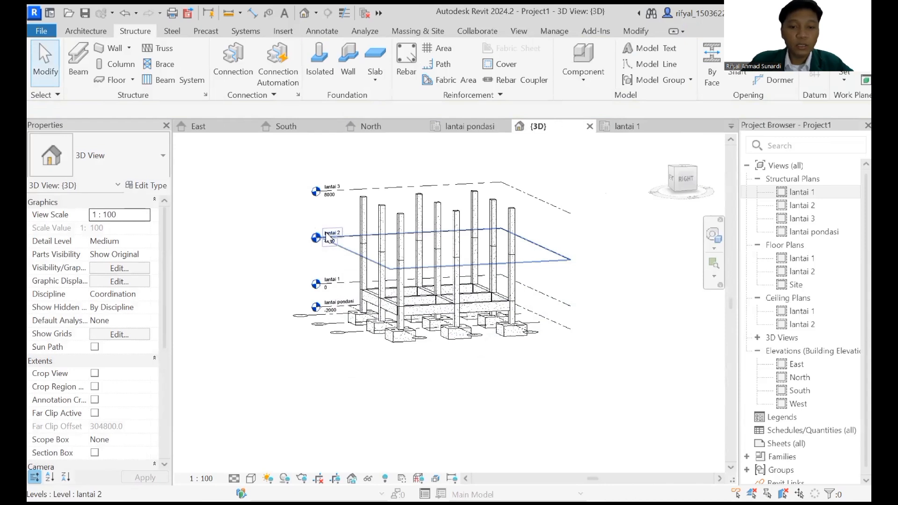
scroll(534, 262, down, 2)
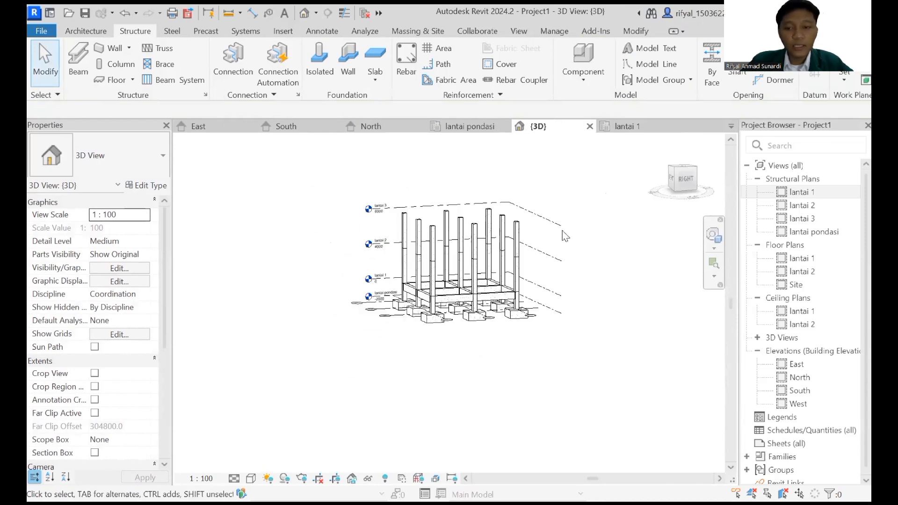
drag(589, 187, 351, 347)
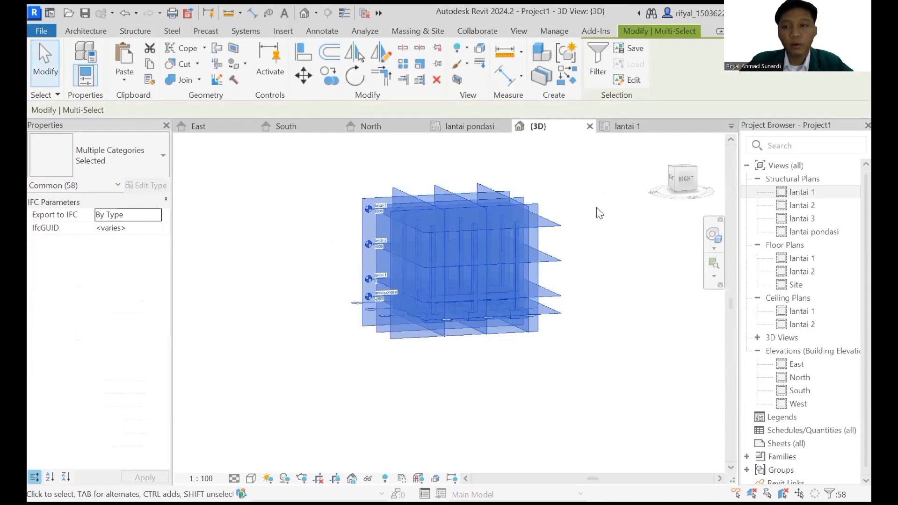
click(599, 82)
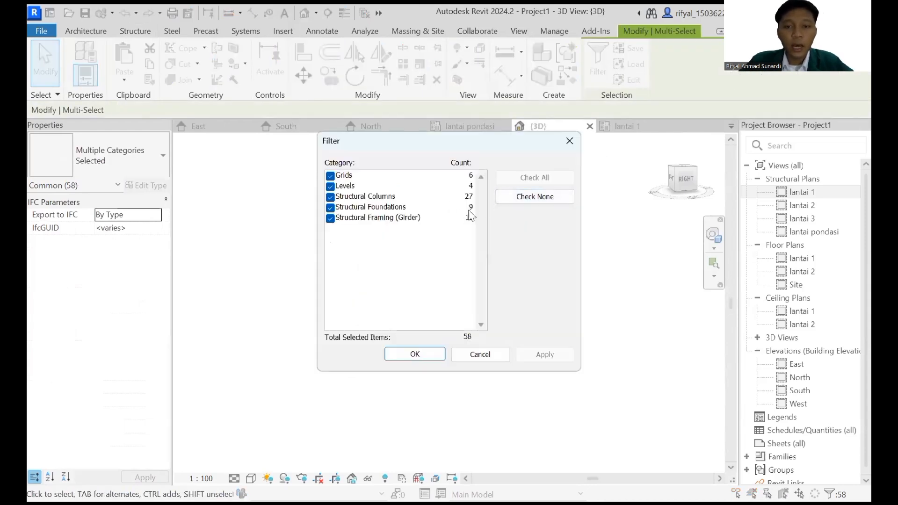
click(524, 202)
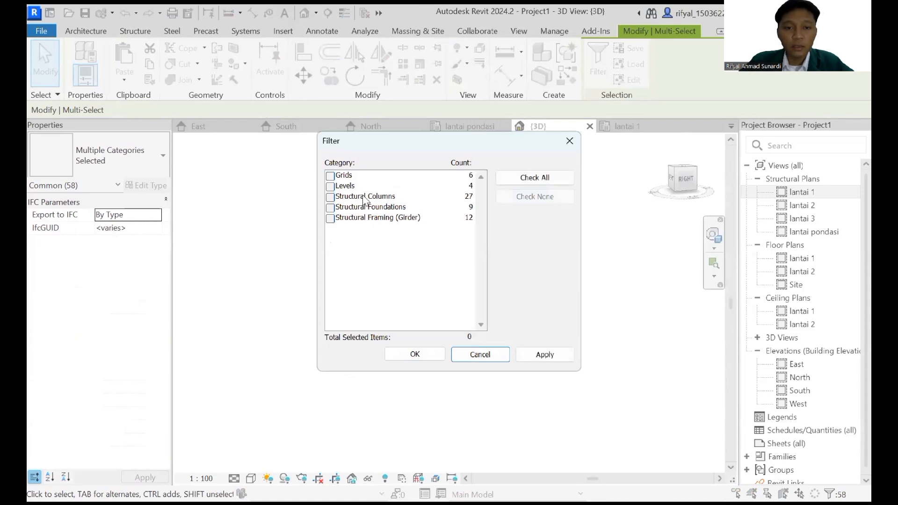
click(330, 218)
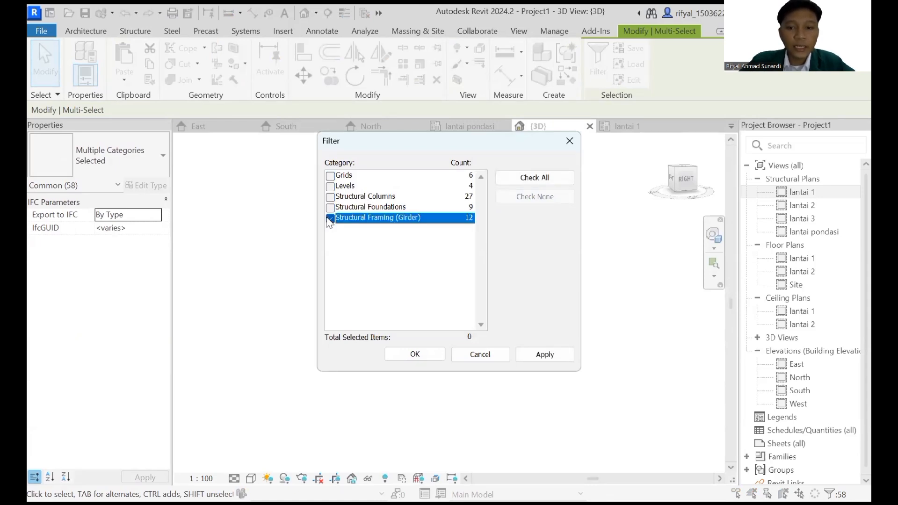
click(414, 354)
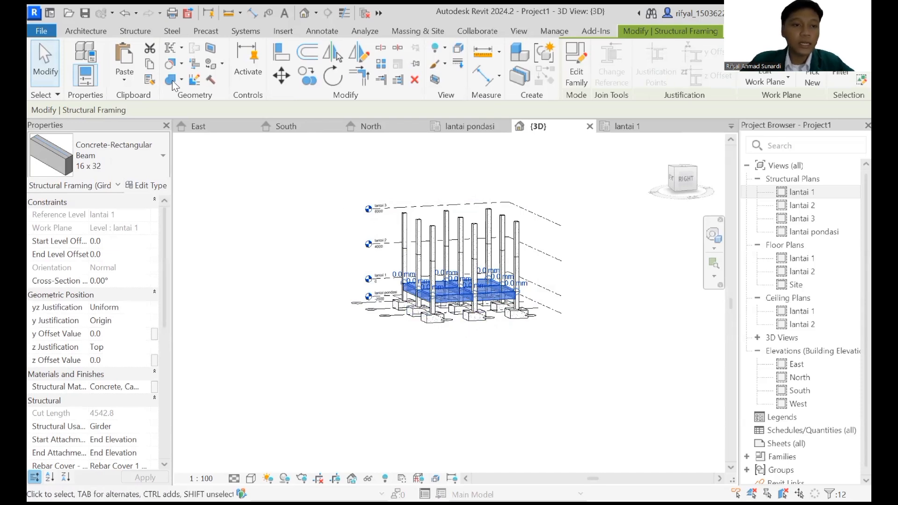
click(151, 73)
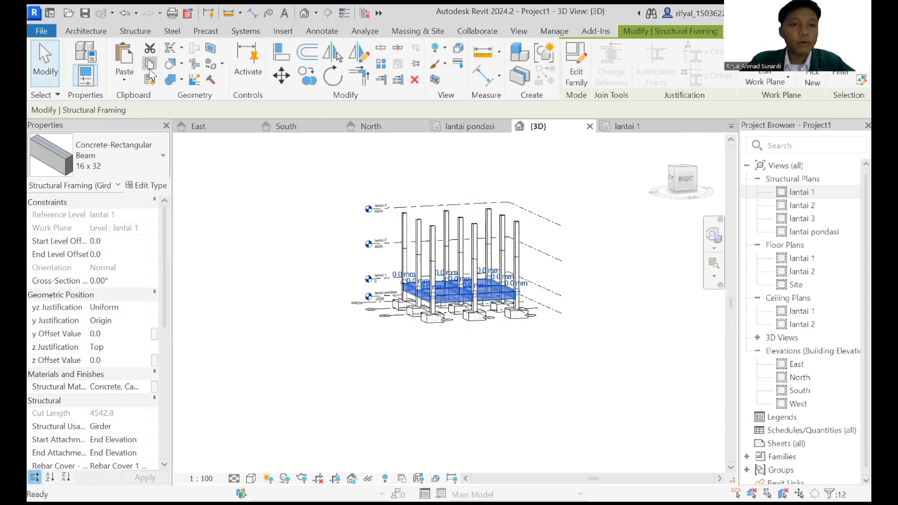
click(127, 80)
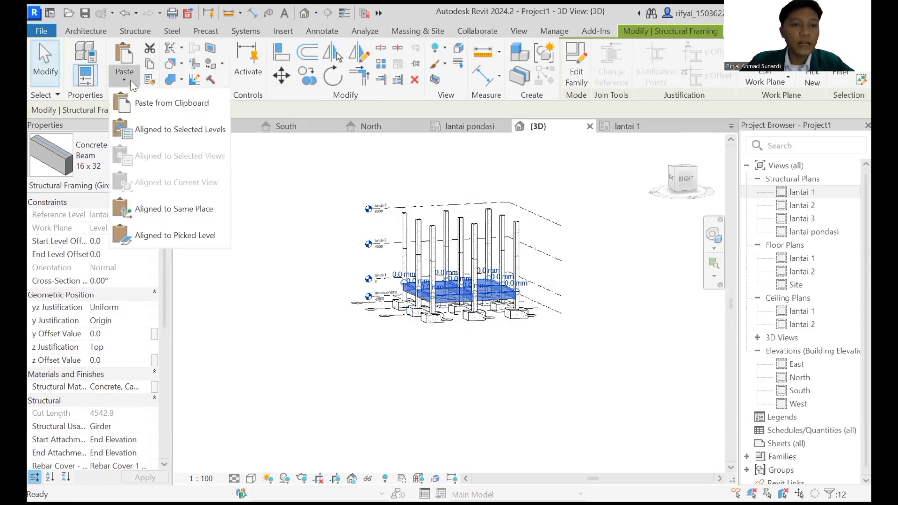
click(154, 131)
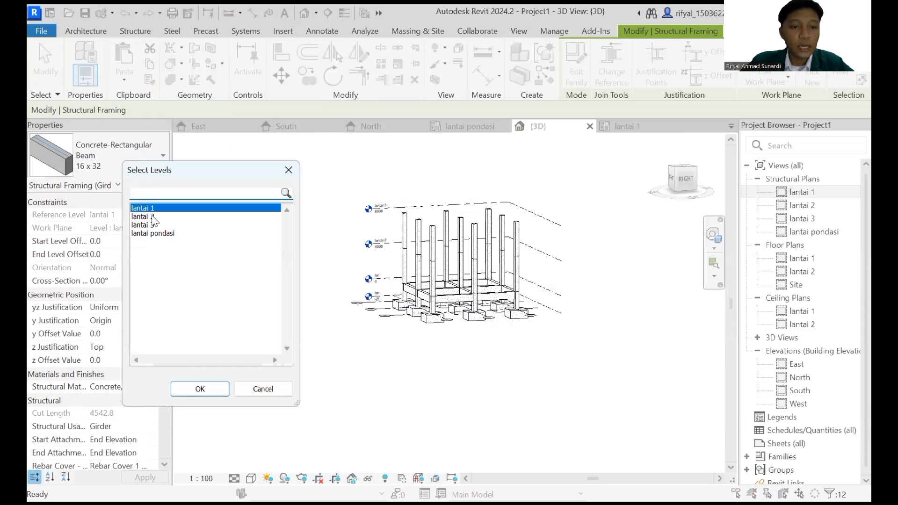
drag(153, 217, 155, 226)
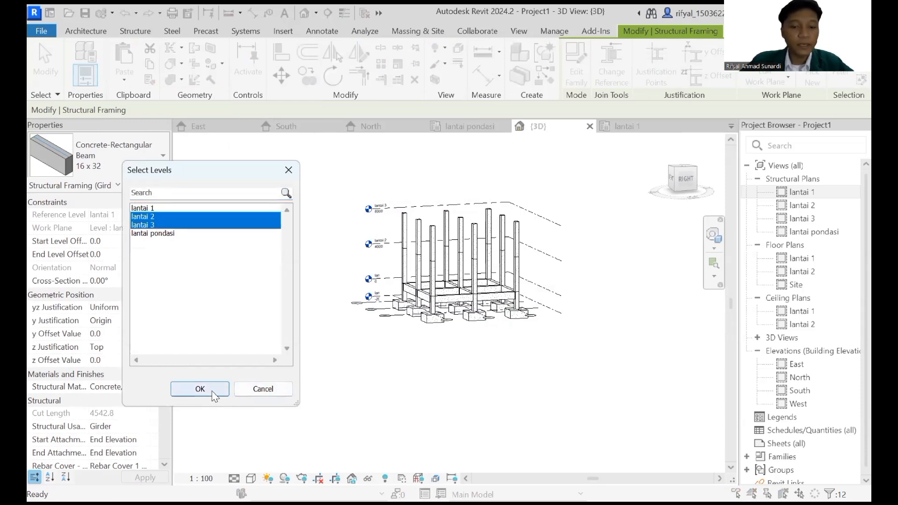
click(213, 390)
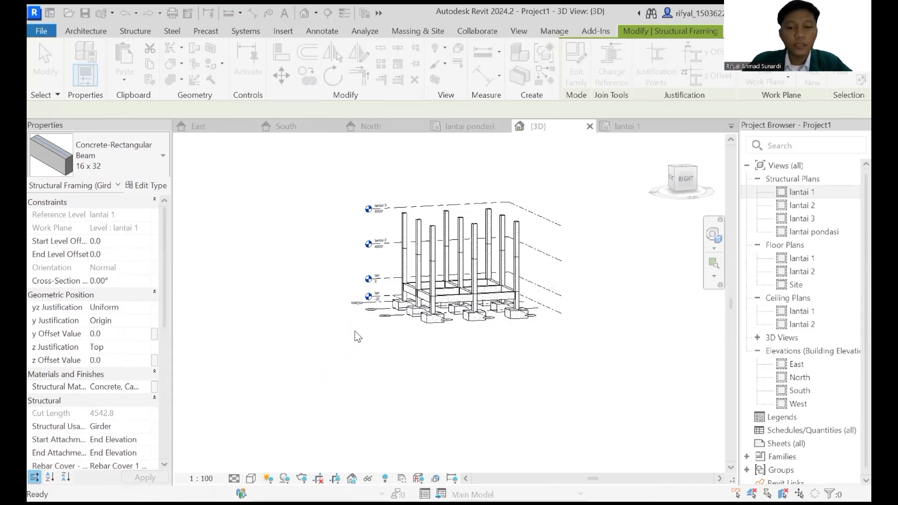
click(583, 225)
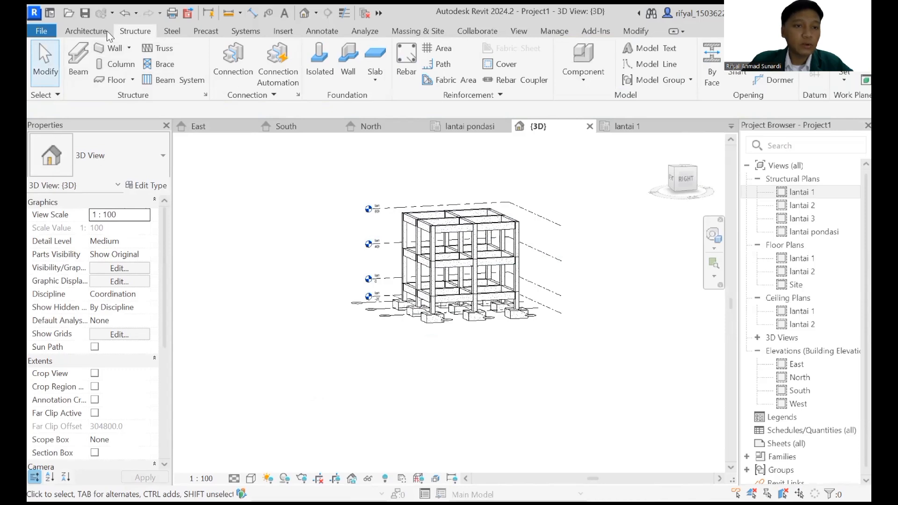
click(84, 31)
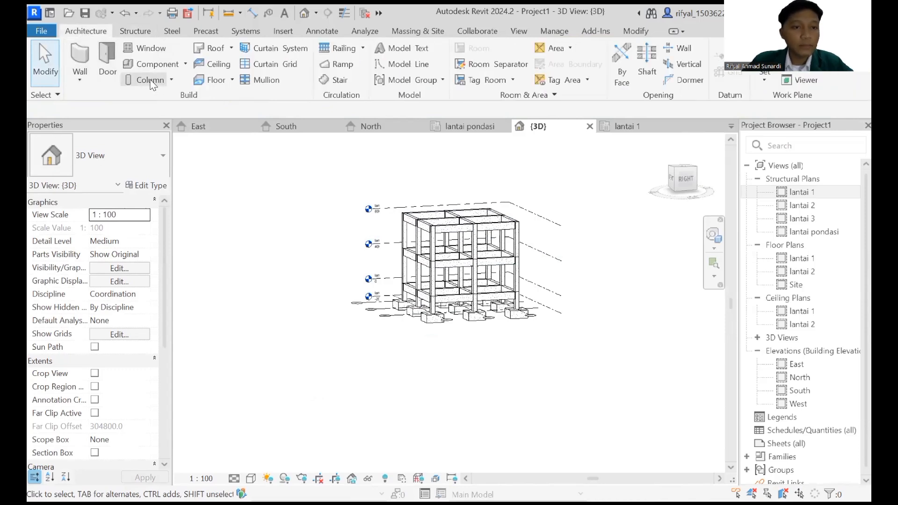
click(136, 32)
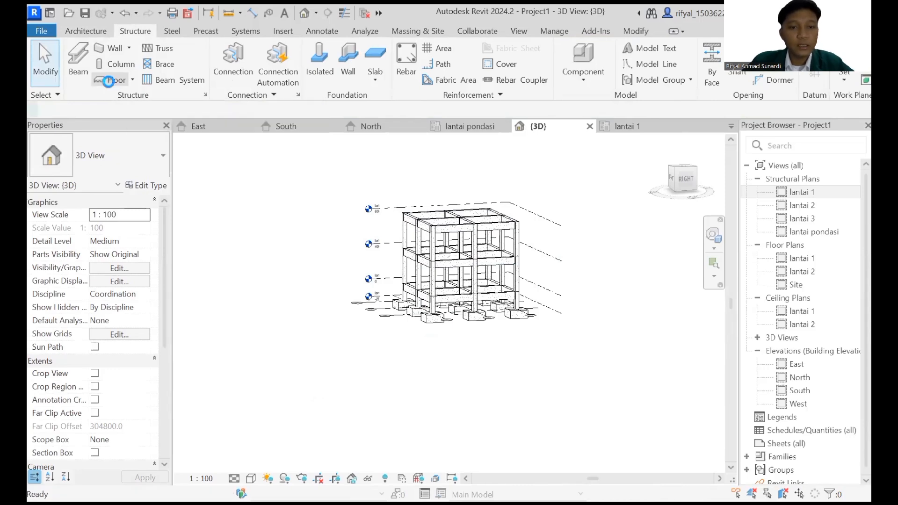
click(114, 164)
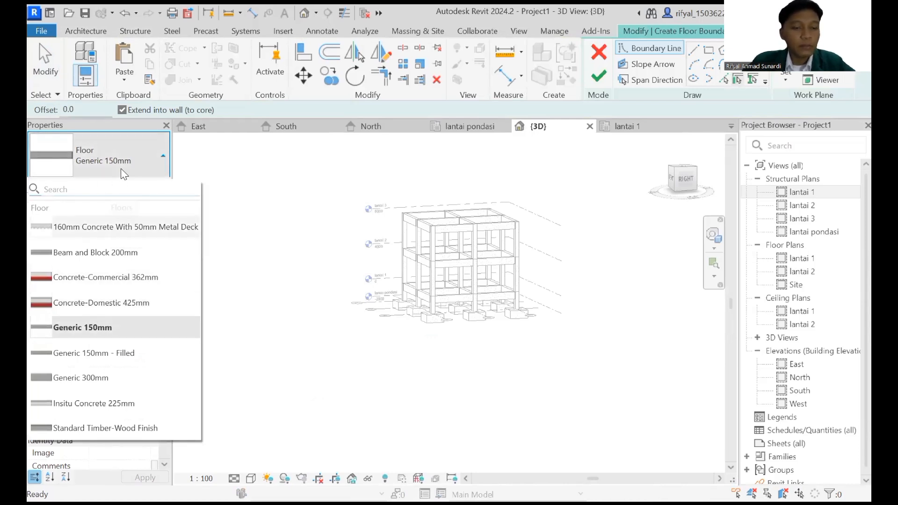
click(165, 171)
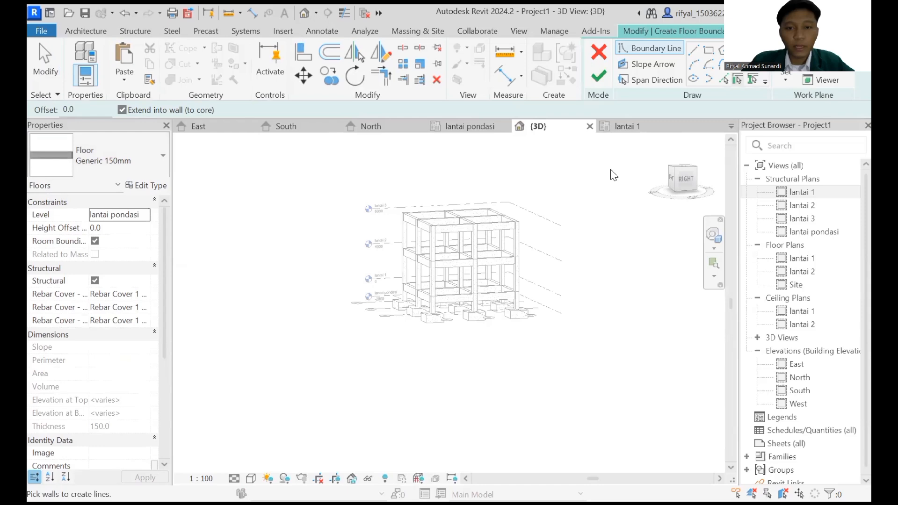
click(599, 52)
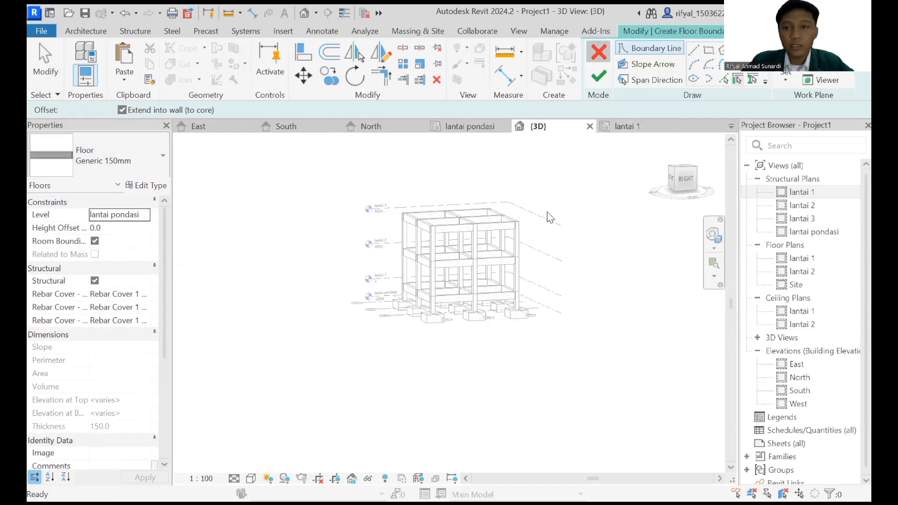
Step: On the lantai 1 structural plan, start a Generic 150mm floor and sketch its rectangular boundary around the outer corners of the column grid
click(627, 129)
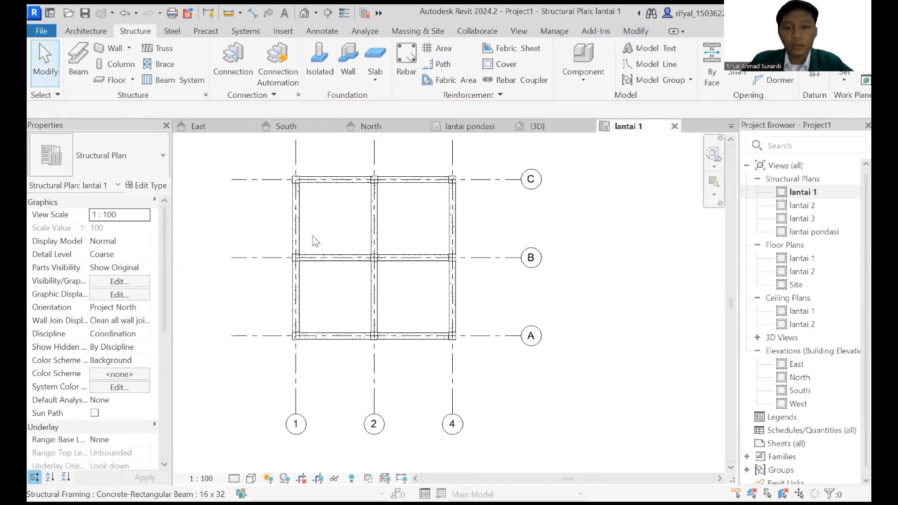
click(114, 80)
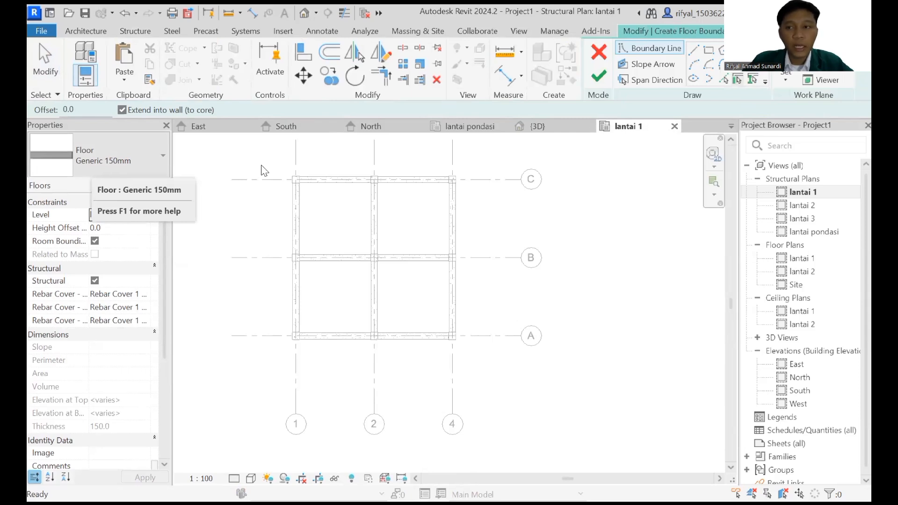
click(709, 50)
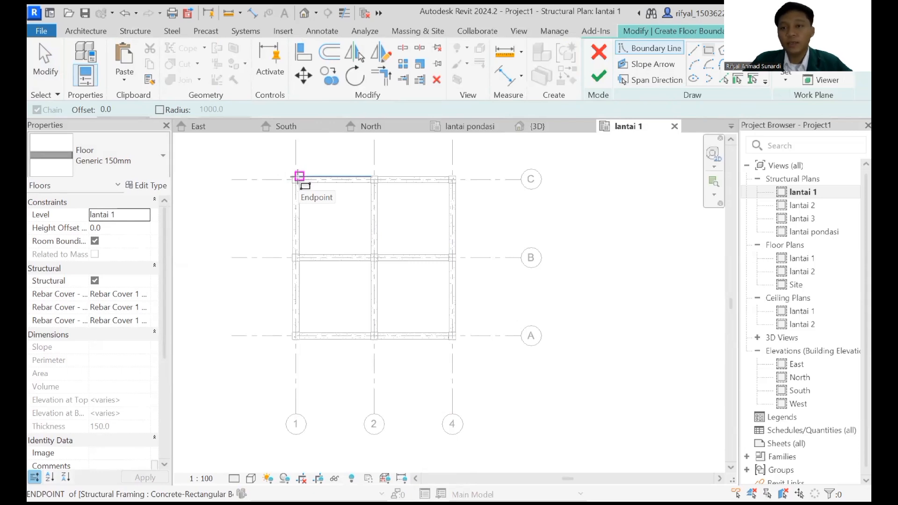
scroll(298, 177, up, 4)
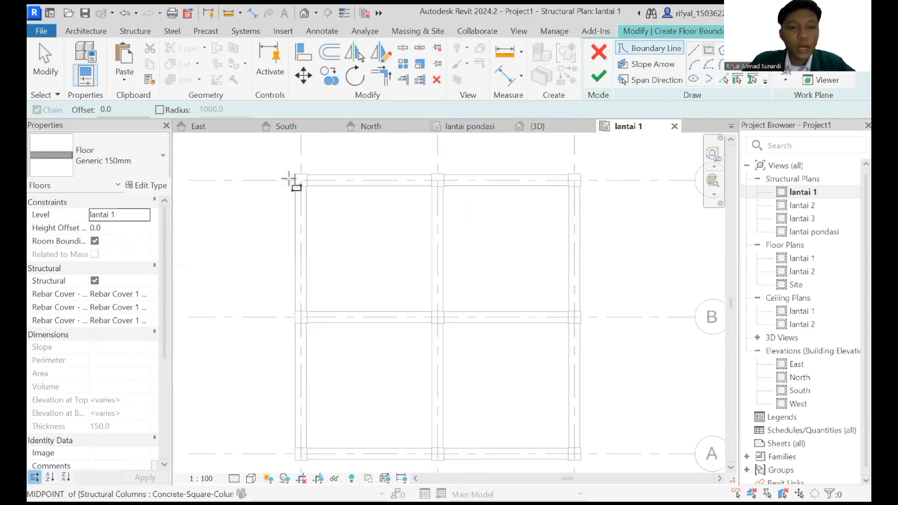
click(296, 174)
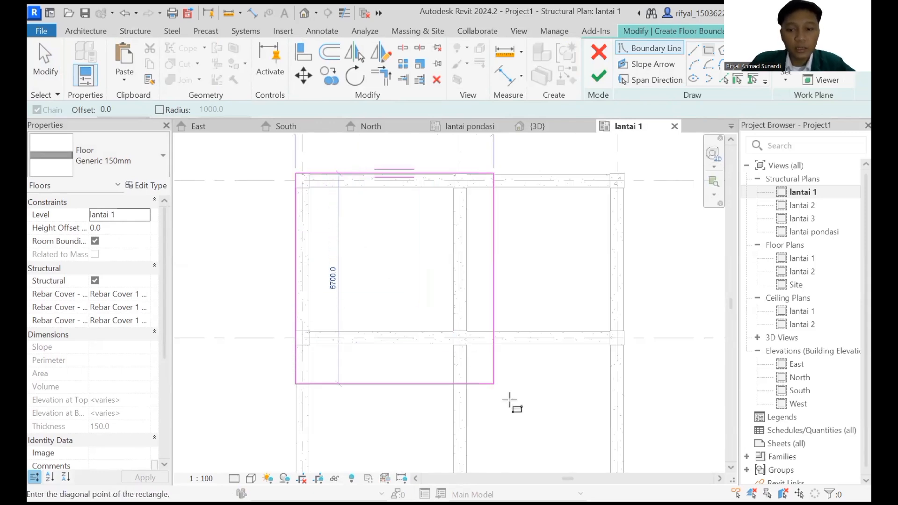
scroll(510, 399, down, 2)
scroll(509, 399, down, 2)
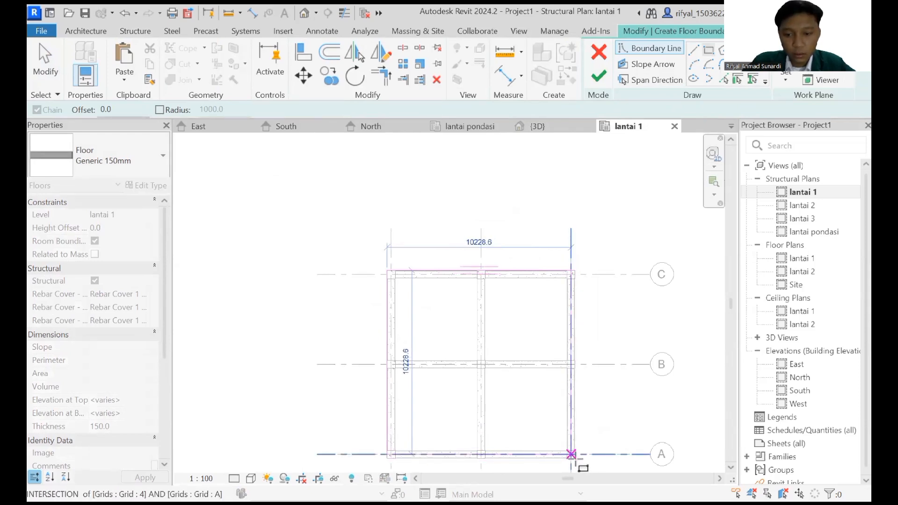
middle_drag(581, 453, 558, 378)
scroll(557, 378, up, 2)
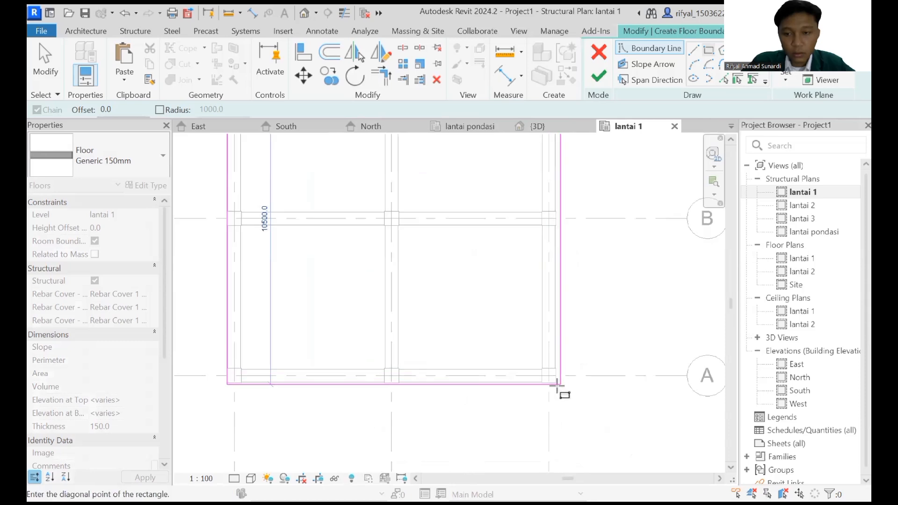
click(556, 383)
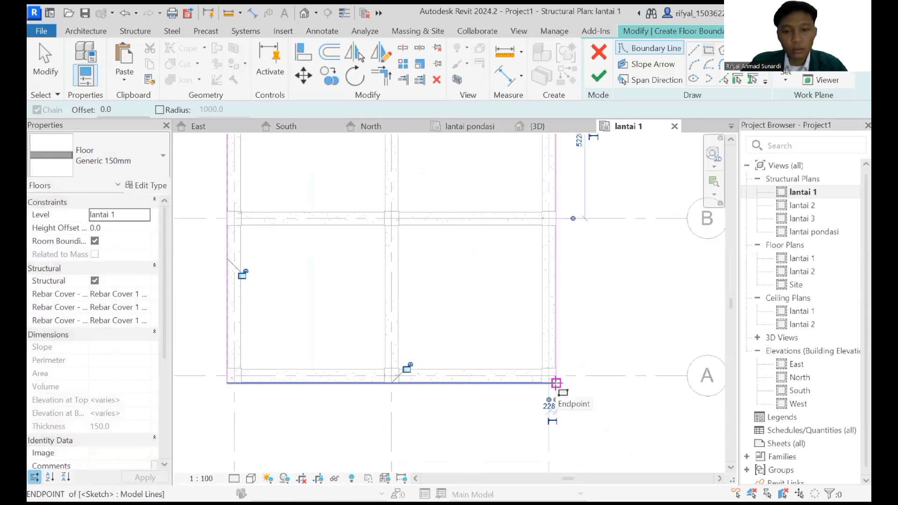
click(556, 383)
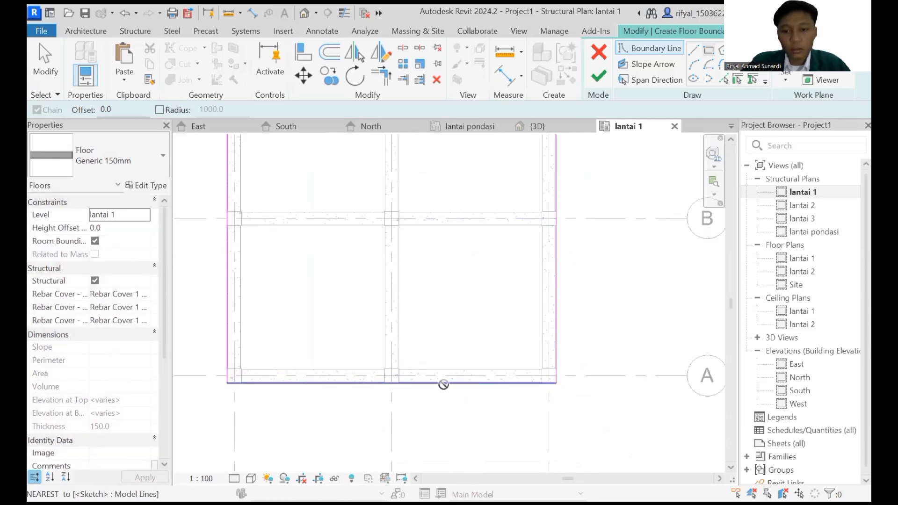
click(288, 293)
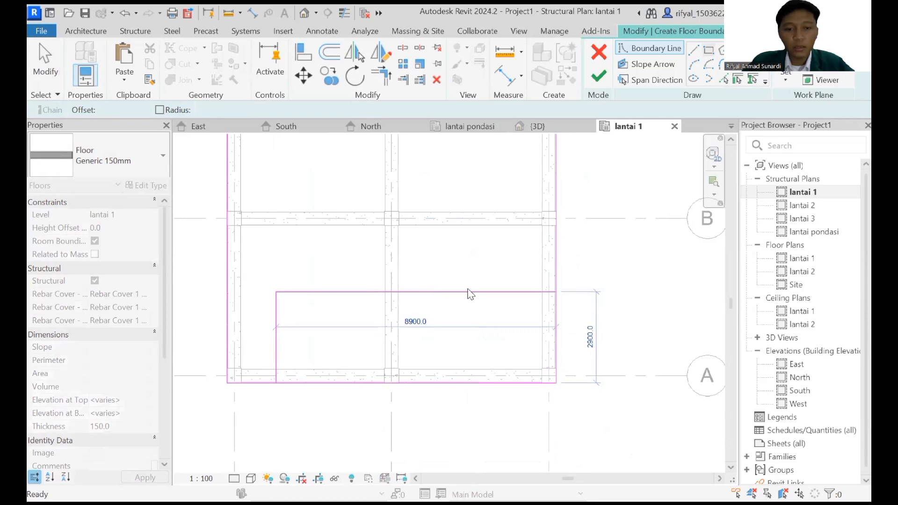
key(Escape)
Step: Move the floor boundary line along grid 1 onto the outer edge of the concrete beam
scroll(403, 304, down, 2)
middle_drag(403, 304, 485, 311)
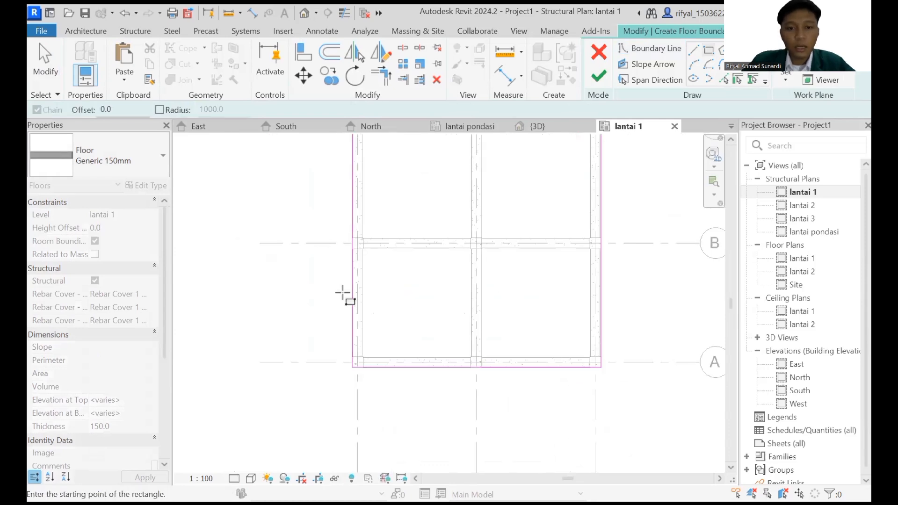
scroll(352, 374, up, 5)
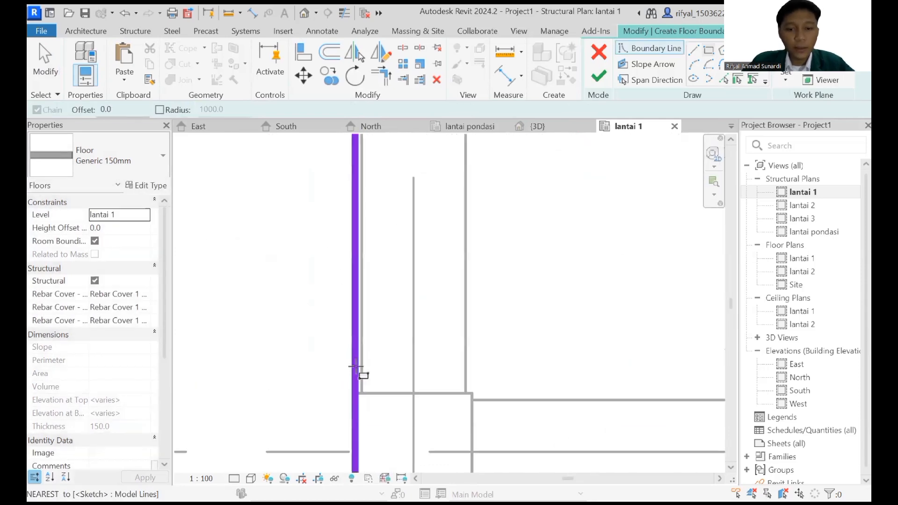
scroll(356, 367, down, 2)
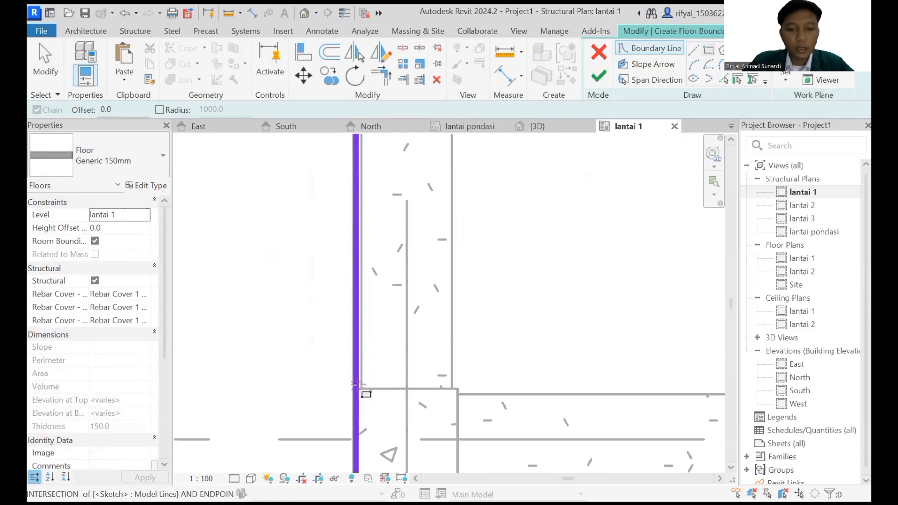
scroll(358, 385, up, 3)
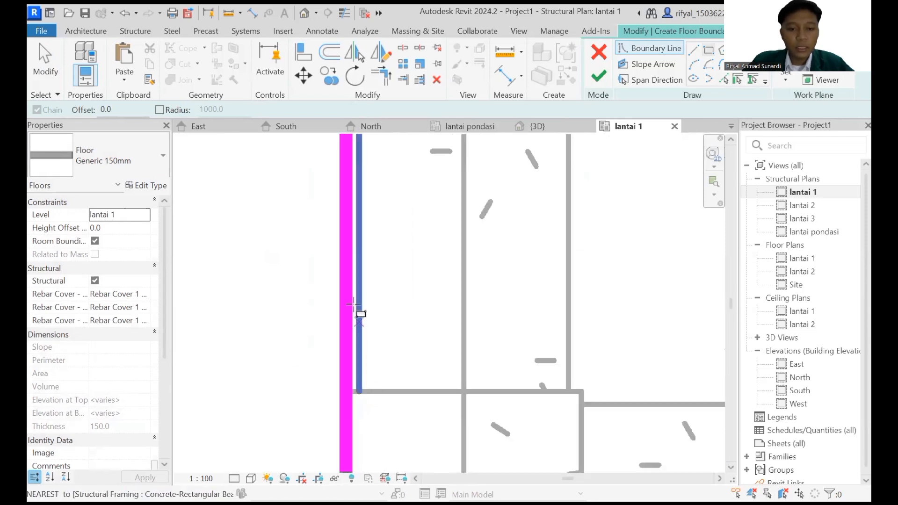
key(Escape)
key(Escape)
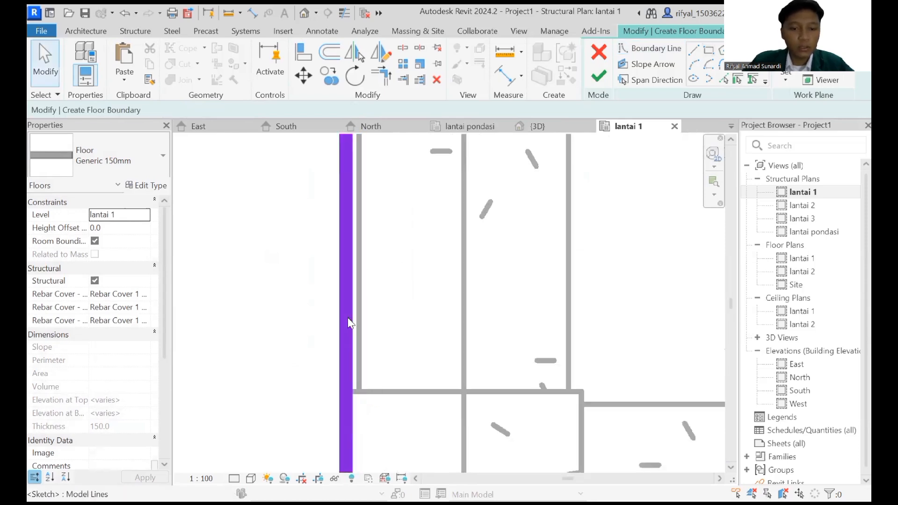
mouse_move(357, 314)
mouse_down()
mouse_move(412, 311)
mouse_move(358, 318)
mouse_up()
Step: Move the floor boundary lines along grids A and 4 onto the outer edges of their beams
scroll(477, 363, down, 4)
middle_drag(478, 363, 386, 250)
scroll(436, 365, up, 2)
mouse_move(436, 359)
mouse_down()
mouse_move(433, 327)
mouse_move(434, 347)
mouse_up()
scroll(438, 260, down, 5)
middle_drag(366, 295, 193, 369)
scroll(483, 285, down, 3)
middle_drag(468, 294, 291, 321)
scroll(536, 291, up, 4)
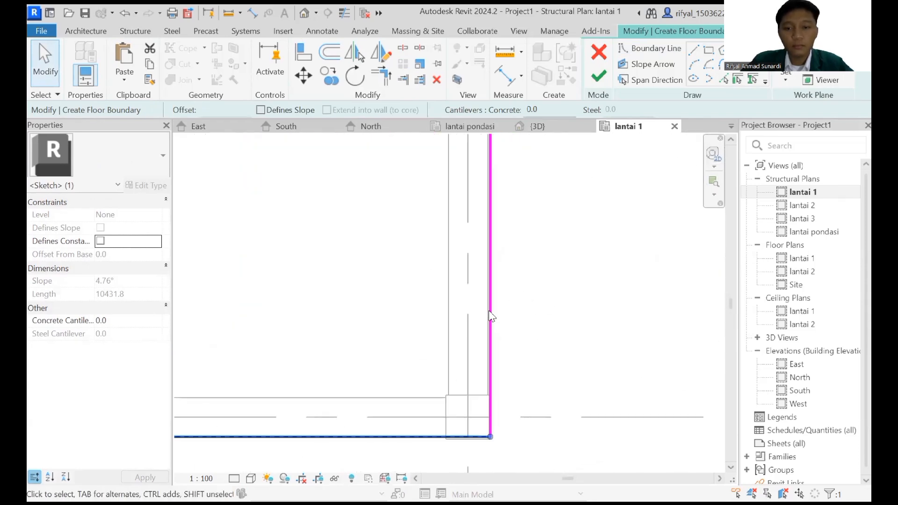
mouse_move(490, 316)
mouse_down()
mouse_move(473, 313)
mouse_move(483, 322)
mouse_move(475, 321)
mouse_up()
Step: Check the floor boundary line along grid C against the beam edge and finish the floor sketch
scroll(378, 258, down, 2)
middle_drag(395, 300, 530, 463)
middle_drag(437, 235, 432, 351)
scroll(431, 346, down, 4)
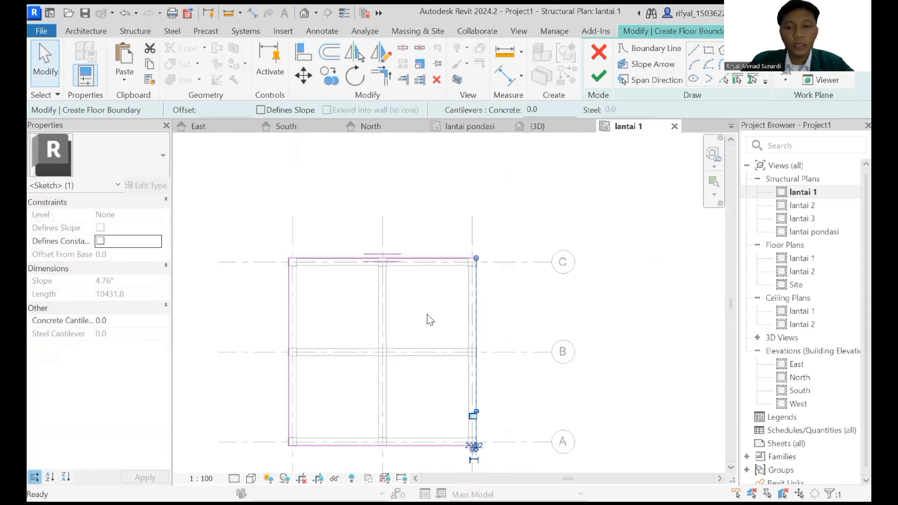
scroll(430, 320, up, 4)
click(429, 228)
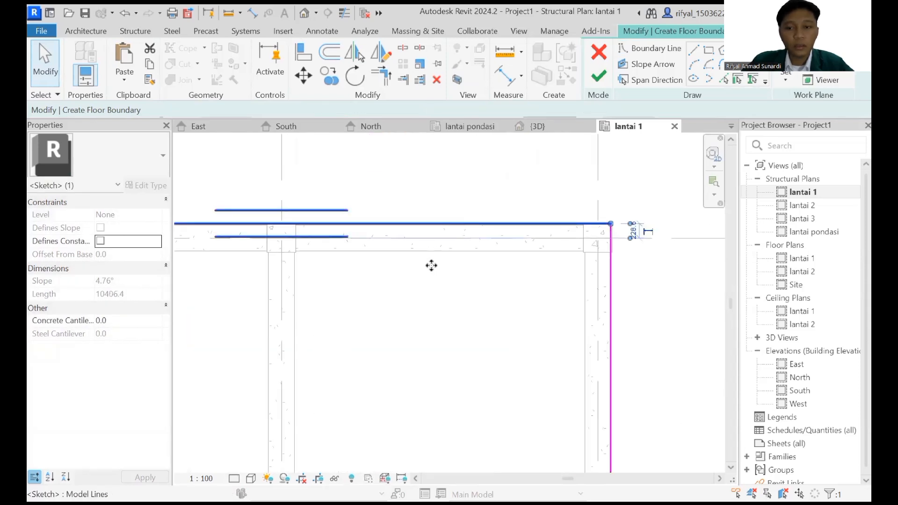
key(Escape)
scroll(437, 225, up, 2)
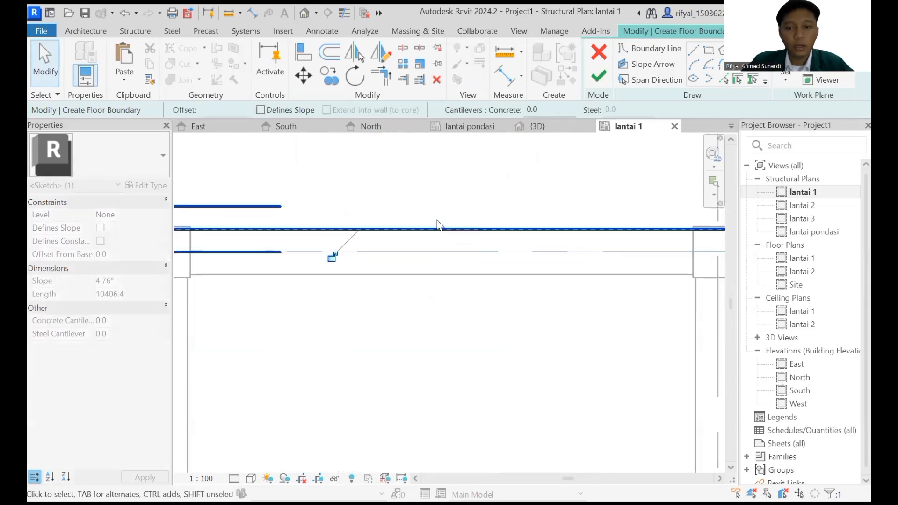
scroll(438, 224, up, 2)
click(598, 78)
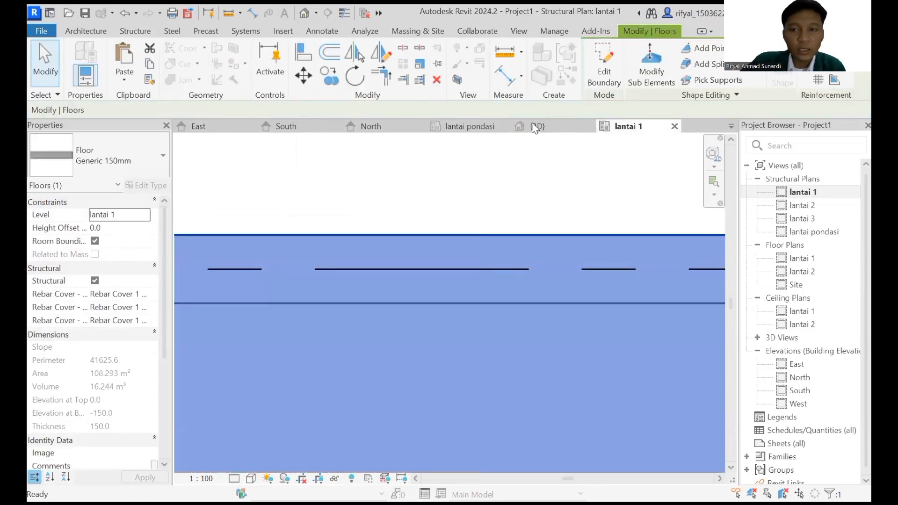
Step: Copy the lantai 1 floor in the 3D view and paste it aligned to levels lantai 2 and lantai 3
click(535, 126)
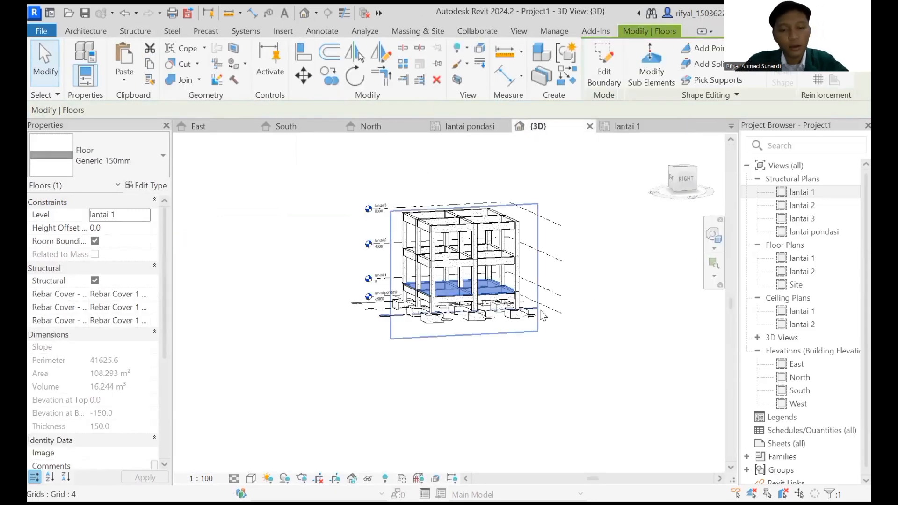
click(477, 346)
scroll(452, 303, up, 3)
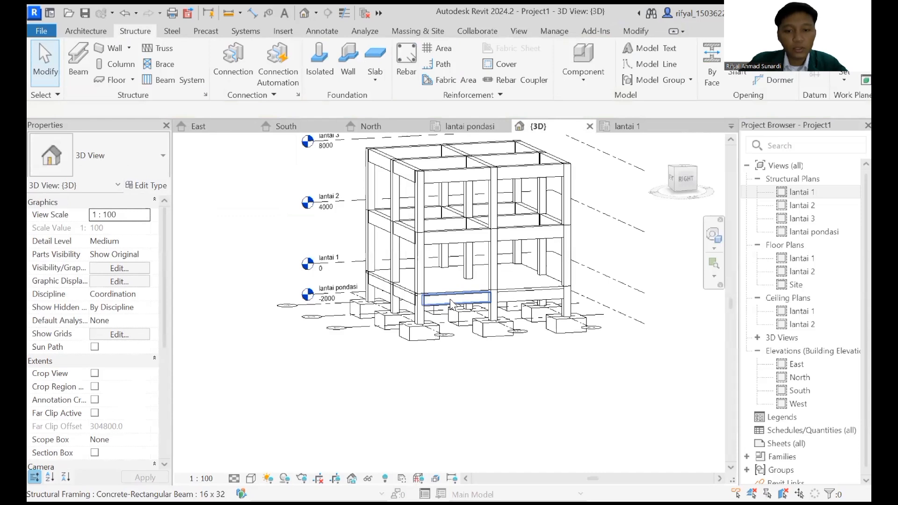
click(405, 291)
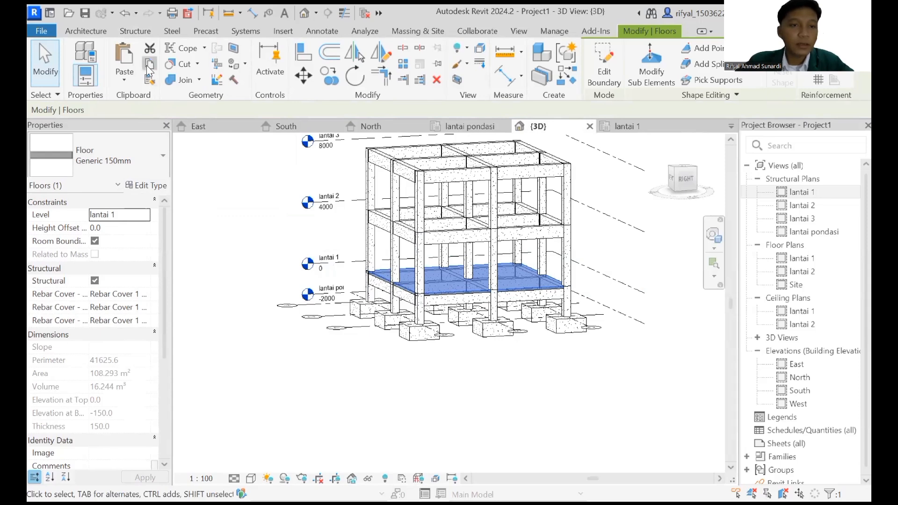
click(114, 82)
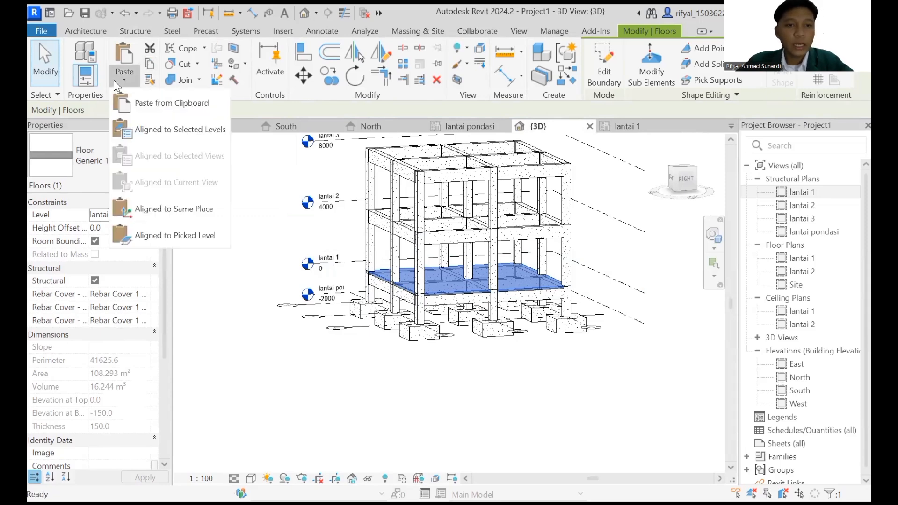
click(156, 126)
drag(159, 217, 159, 228)
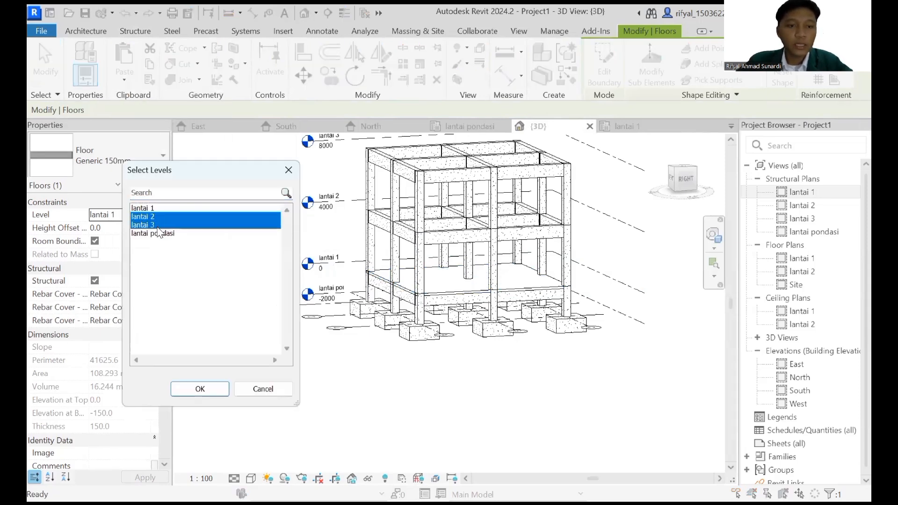
click(201, 389)
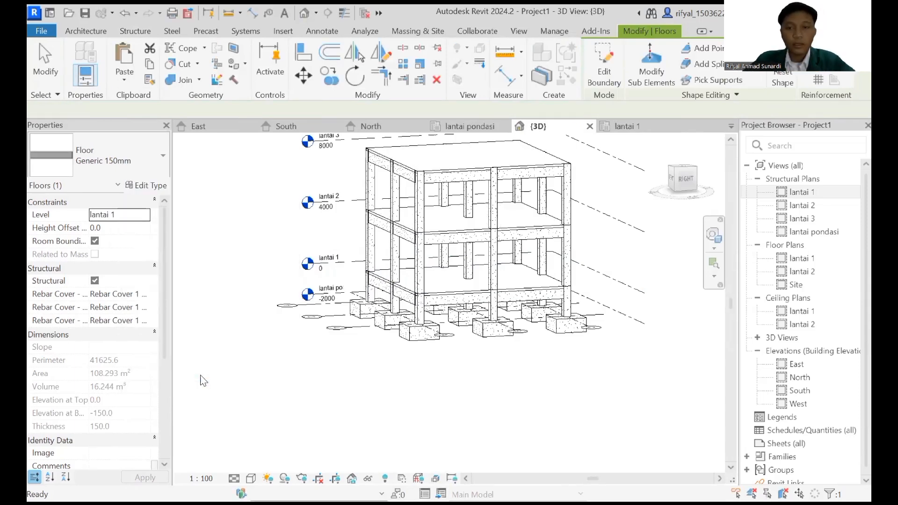
Step: Deselect the pasted floors and set the 3D view's visual style to Realistic
click(368, 376)
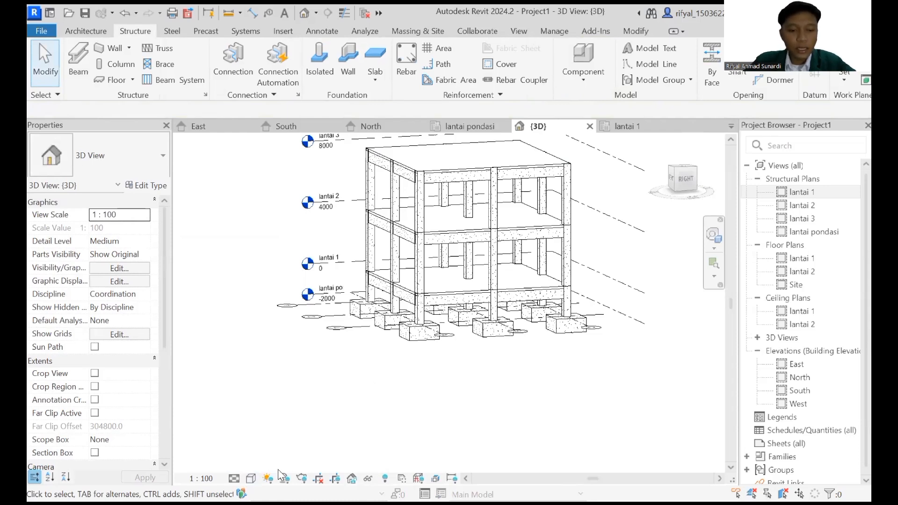
click(251, 478)
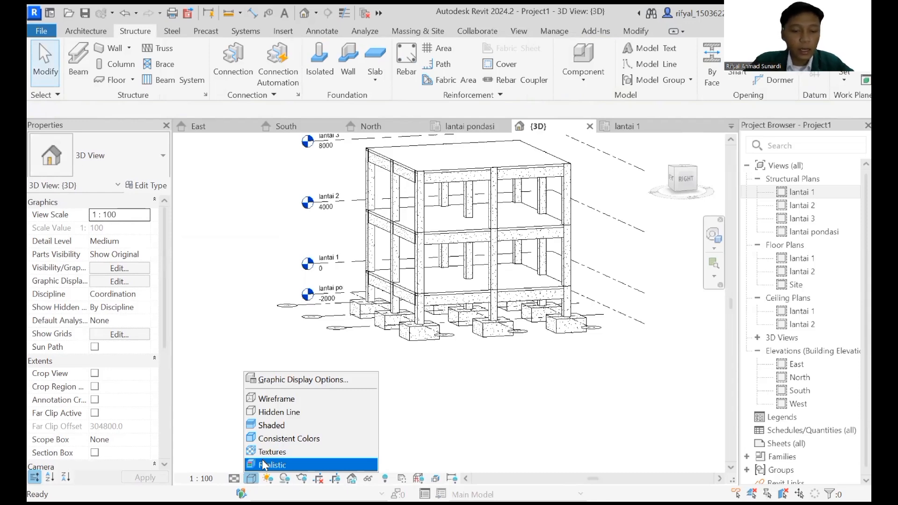
click(264, 465)
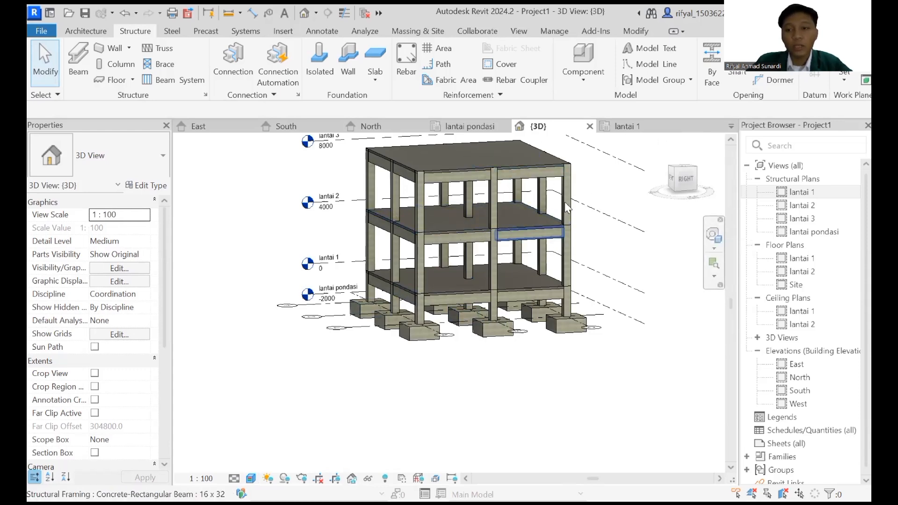
Step: Create floor plan views for the levels lantai 3 and lantai pondasi
click(627, 126)
scroll(422, 296, down, 6)
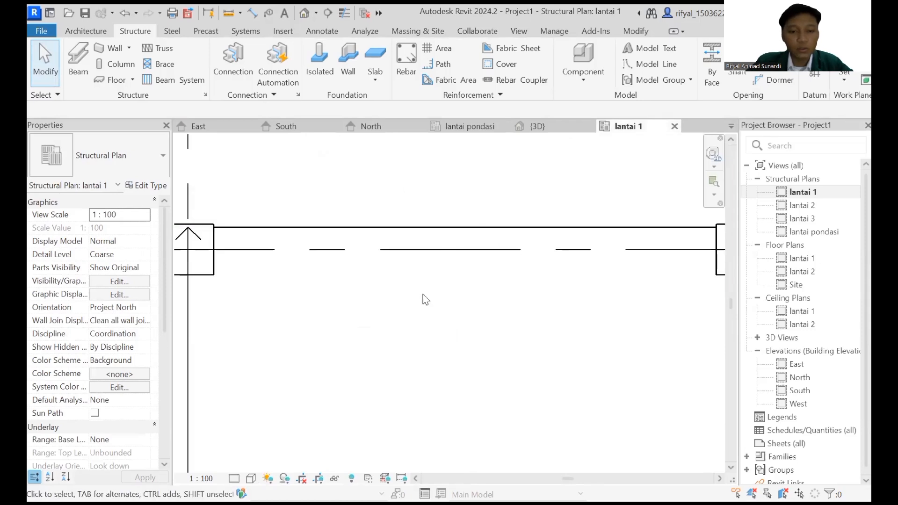
scroll(407, 270, down, 1)
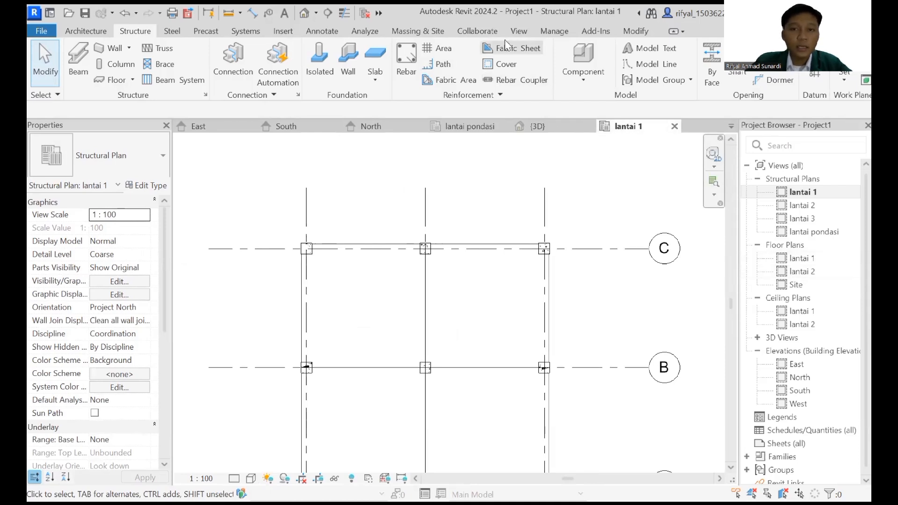
click(519, 31)
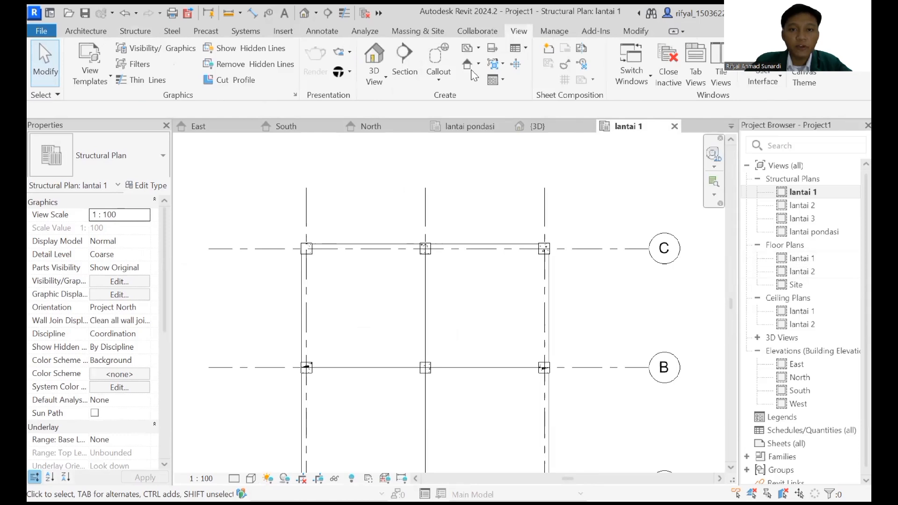
click(466, 47)
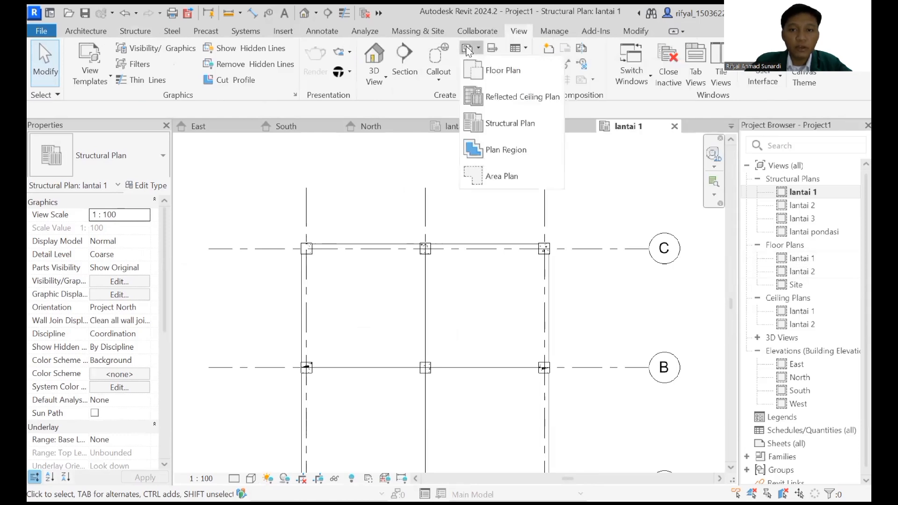
click(509, 80)
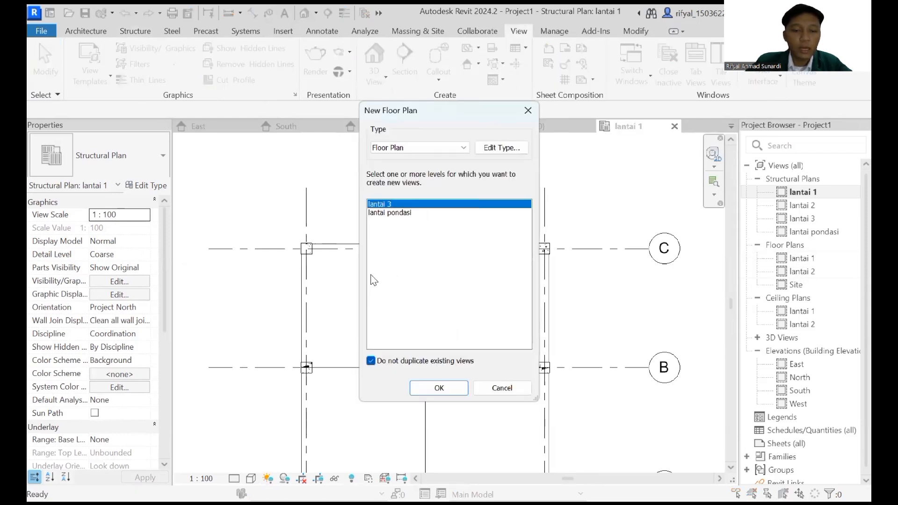
drag(383, 208, 398, 224)
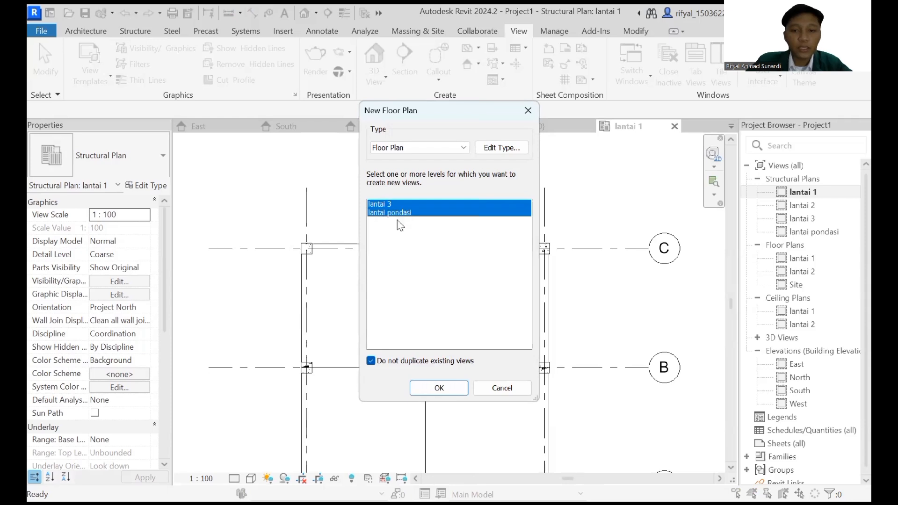
click(440, 388)
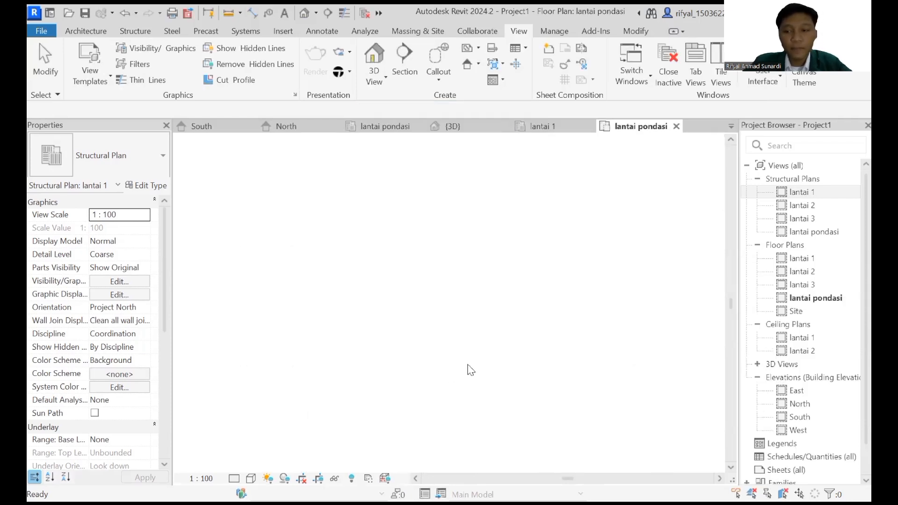
Step: Open the lantai 1 floor plan and draw a Basic Wall Generic - 200mm along grid C from grid 1 to grid 4
click(813, 264)
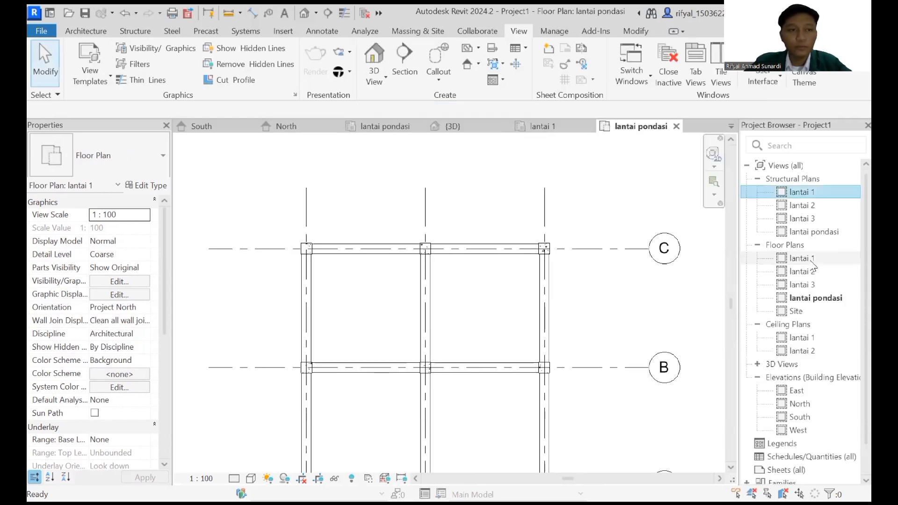
click(80, 31)
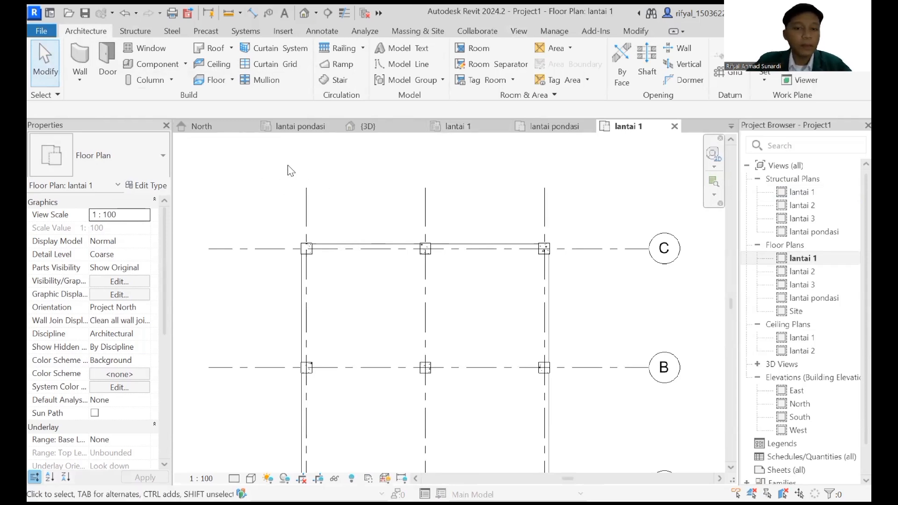
scroll(683, 366, down, 2)
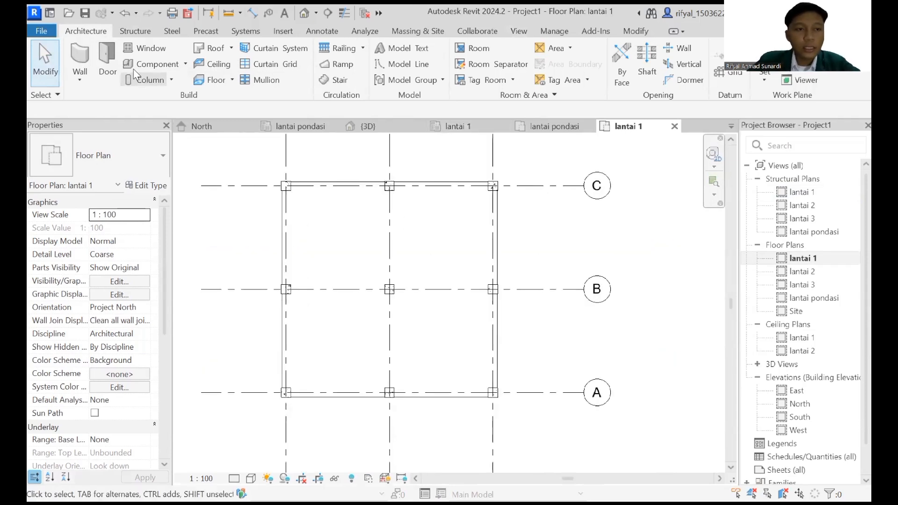
click(85, 79)
click(84, 61)
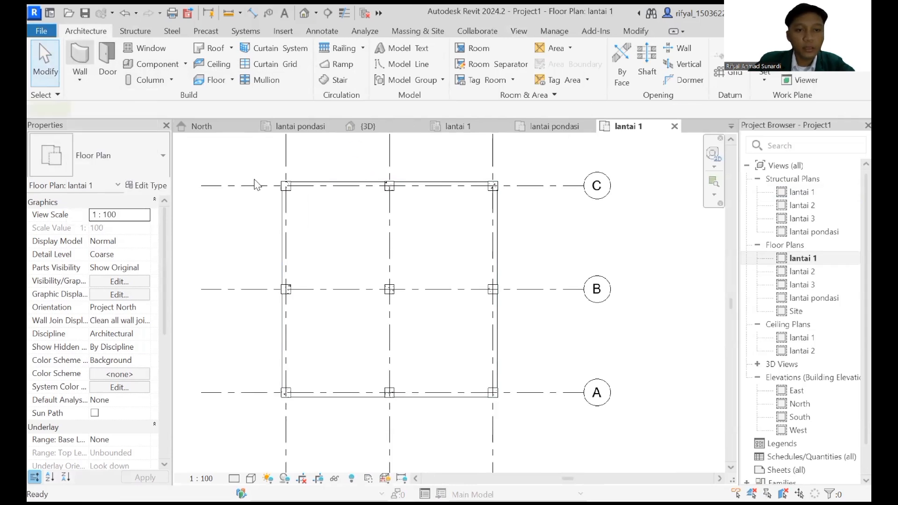
scroll(281, 189, up, 1)
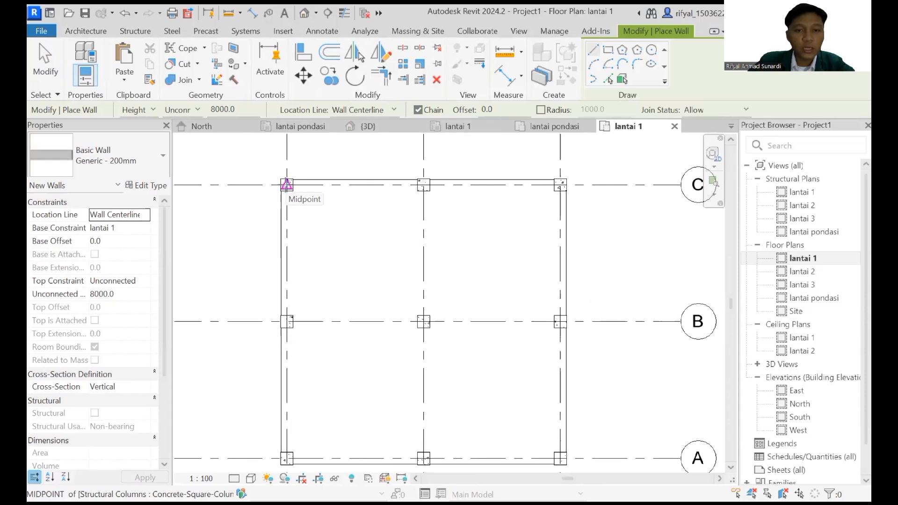
click(286, 185)
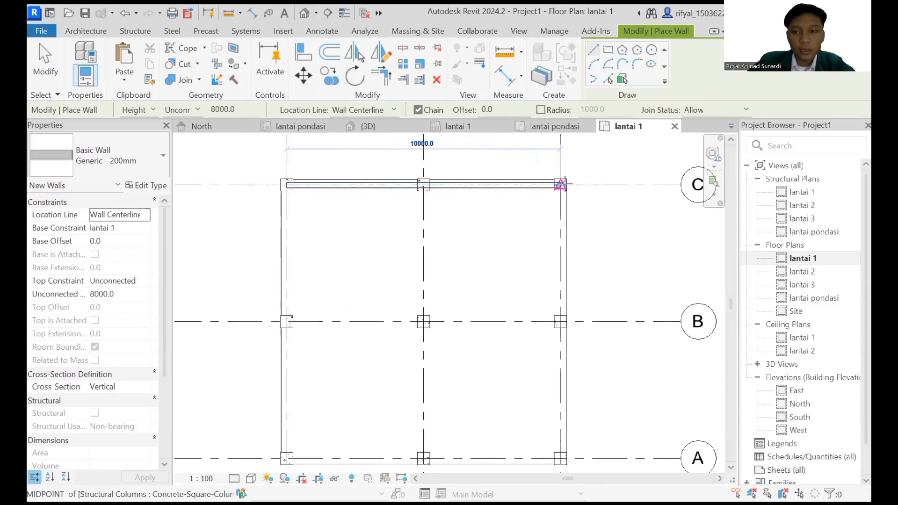
click(561, 184)
Step: Continue the wall chain along grids 4, A and 1 to close the building perimeter at grid C
middle_drag(549, 390, 506, 212)
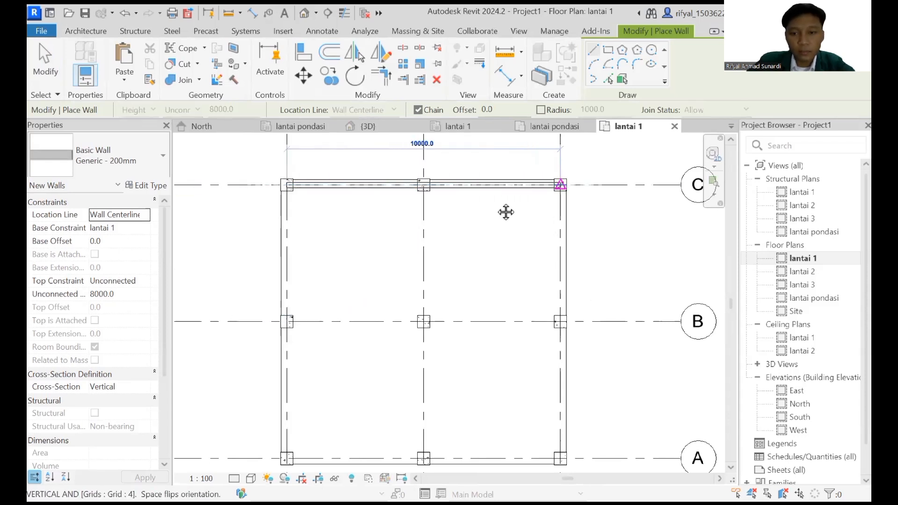
click(240, 281)
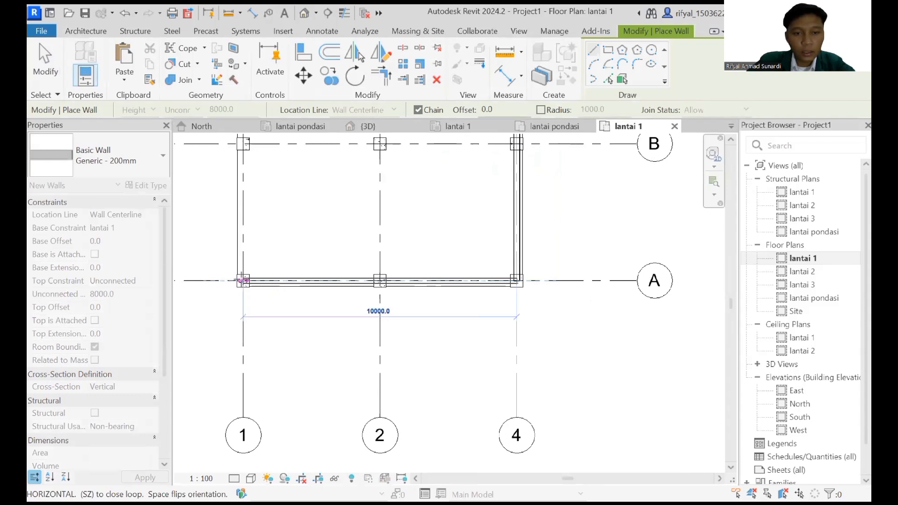
middle_drag(243, 208, 244, 321)
middle_drag(241, 257, 242, 379)
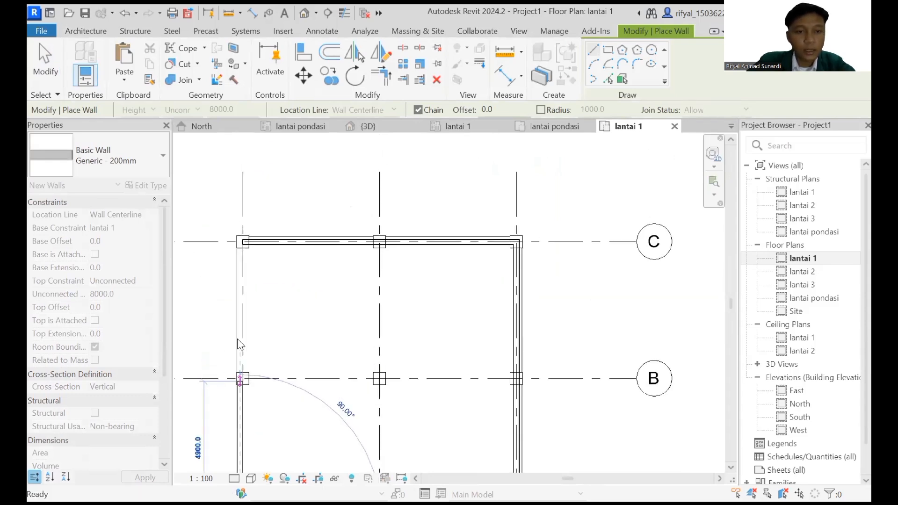
click(241, 241)
key(Escape)
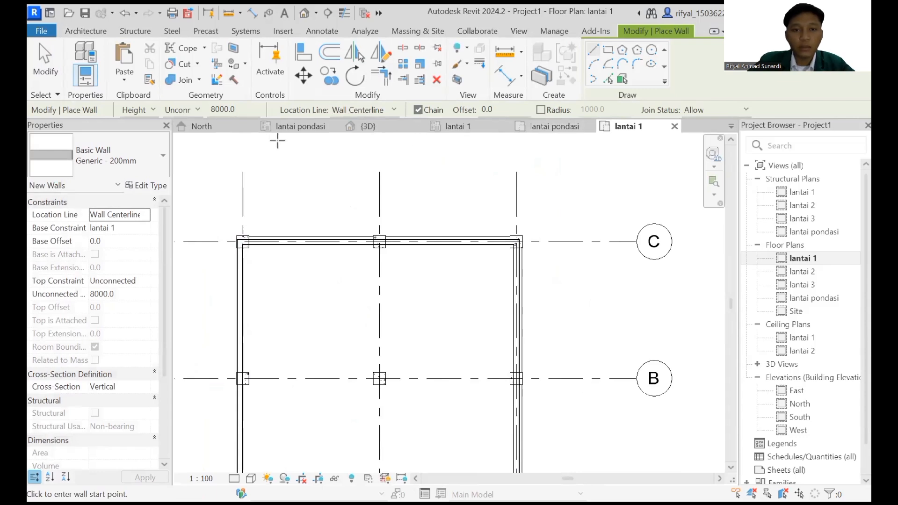
Step: Examine the height of the new perimeter walls in the 3D view, end wall placement and select the grid C wall
click(372, 127)
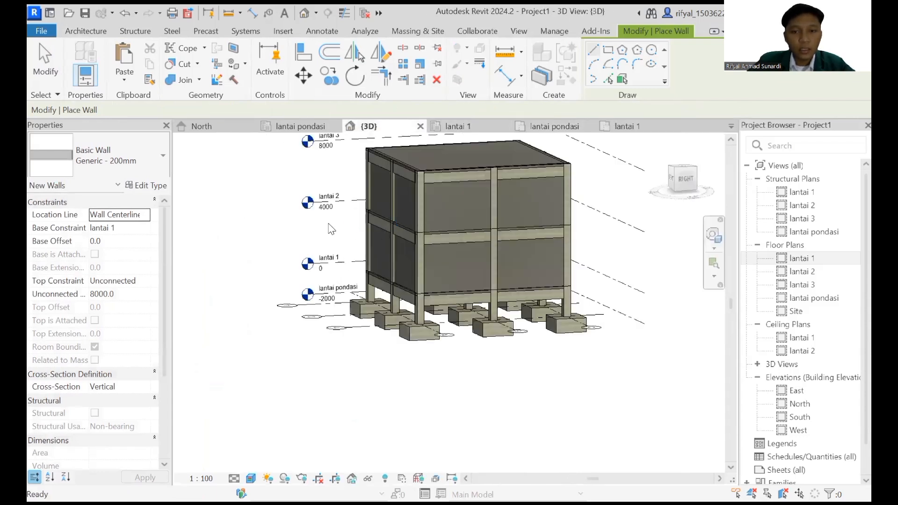
scroll(392, 223, down, 2)
shift+middle_drag(406, 254, 433, 257)
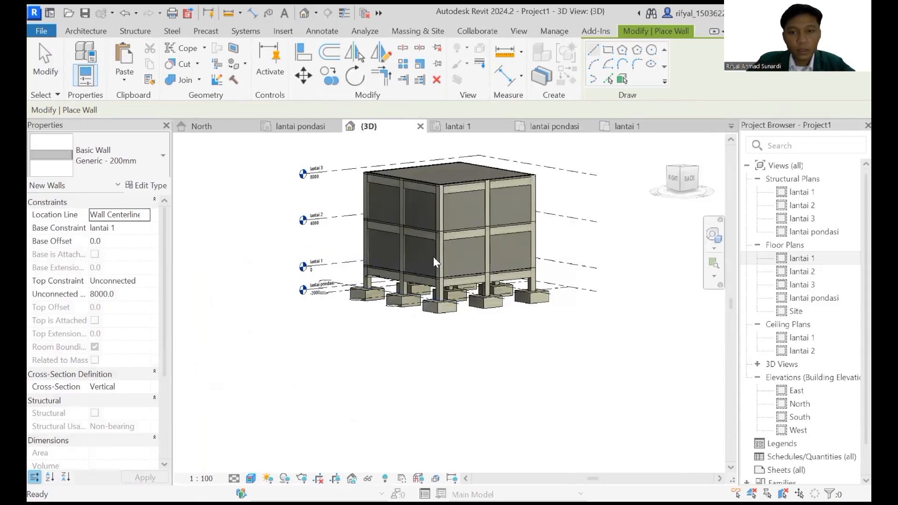
key(Escape)
key(Escape)
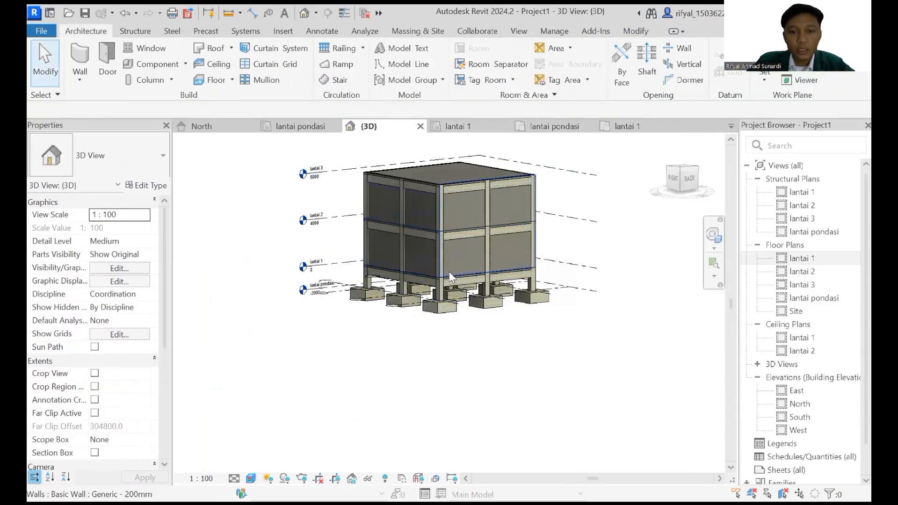
click(449, 274)
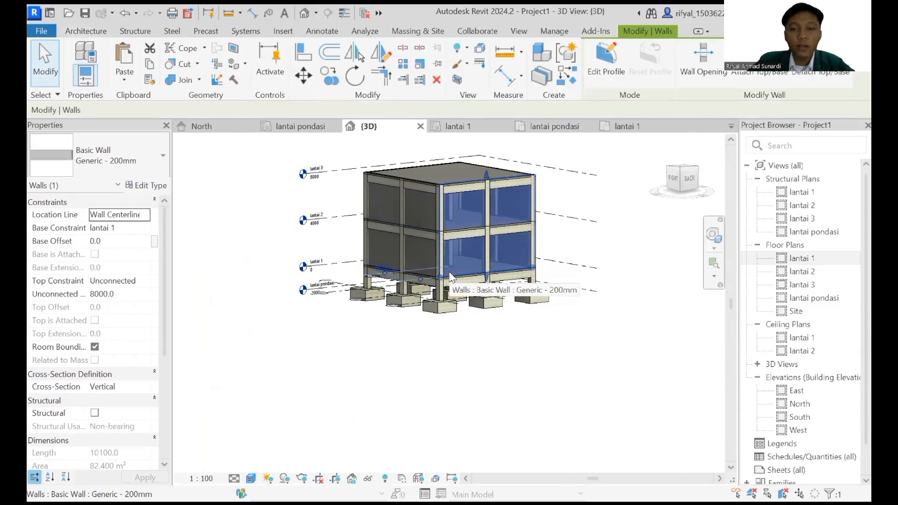
Step: Set the top constraint of the grid C wall to Up to level: lantai 2 in the lantai 1 floor plan
click(615, 133)
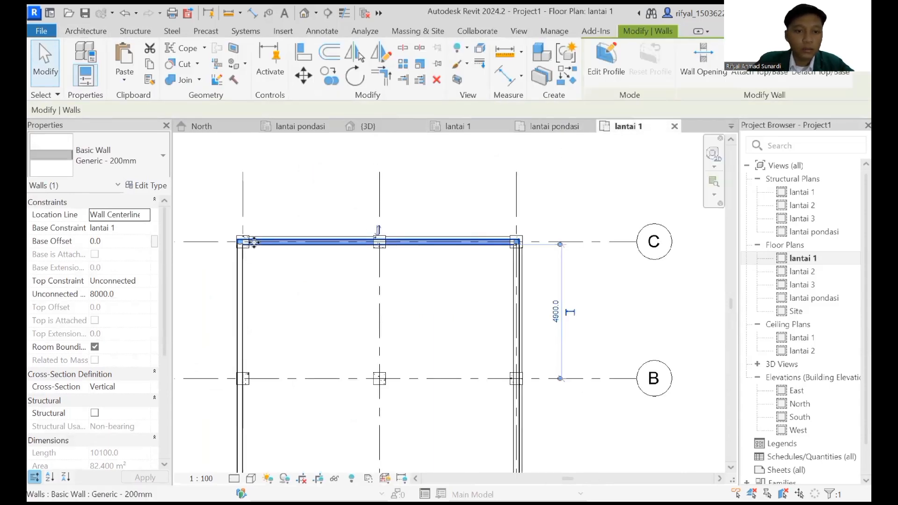
key(Escape)
click(283, 249)
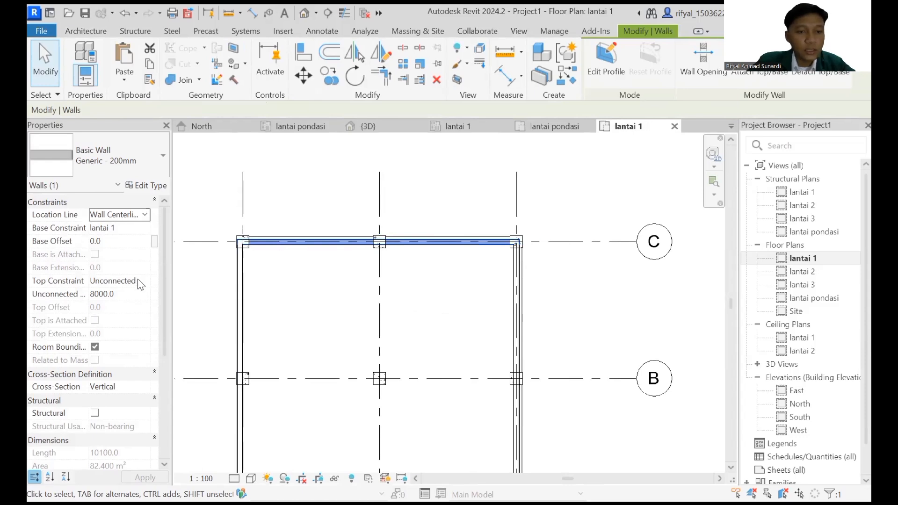
click(142, 282)
click(144, 282)
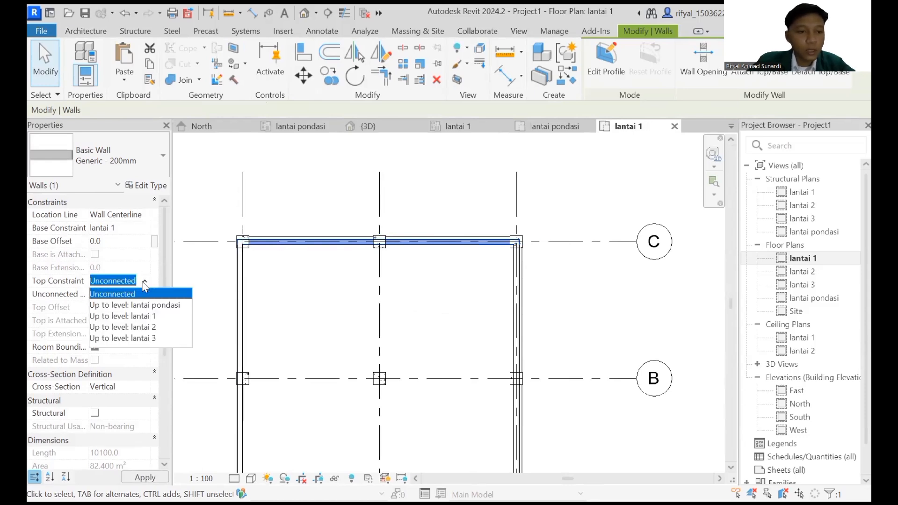
click(147, 327)
click(225, 220)
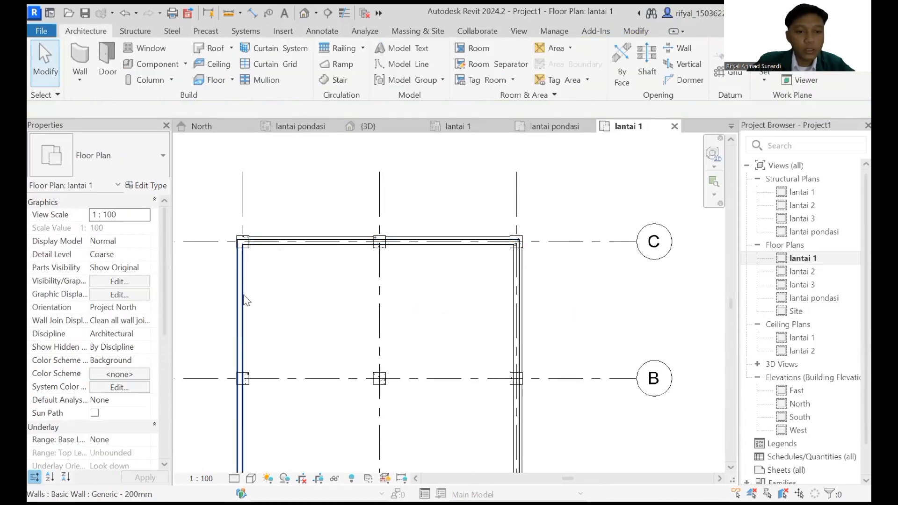
Step: Set the top constraint of the wall along grid 1 to Up to level: lantai 2
click(240, 272)
click(136, 281)
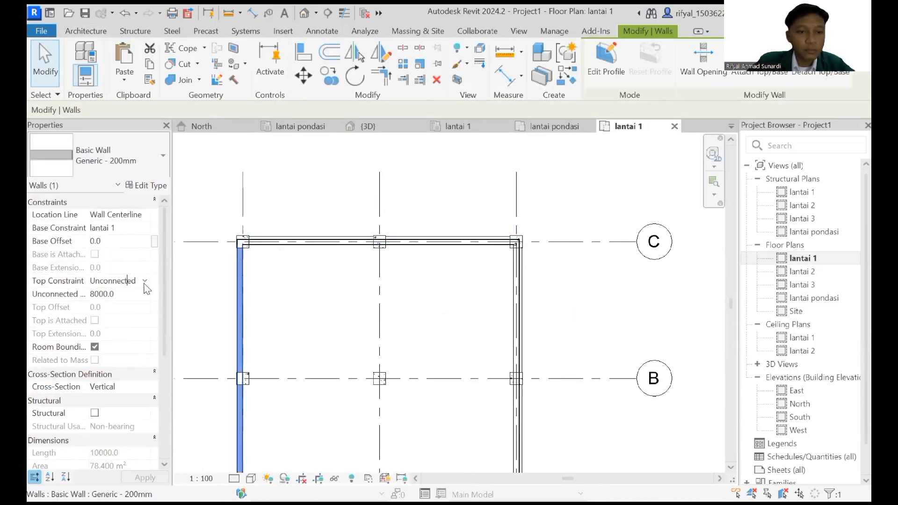
click(139, 326)
middle_drag(319, 314, 262, 222)
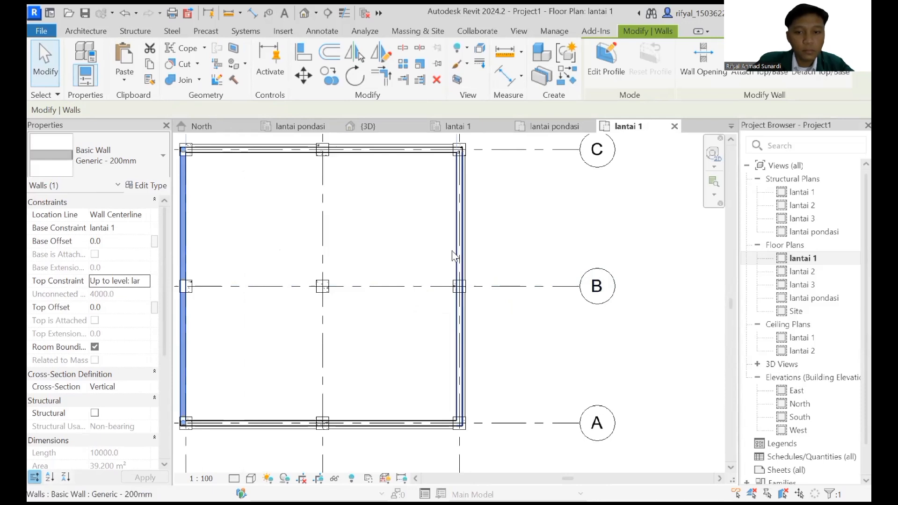
Step: Set the top constraint of the walls along grids 4 and A to Up to level: lantai 2
click(456, 253)
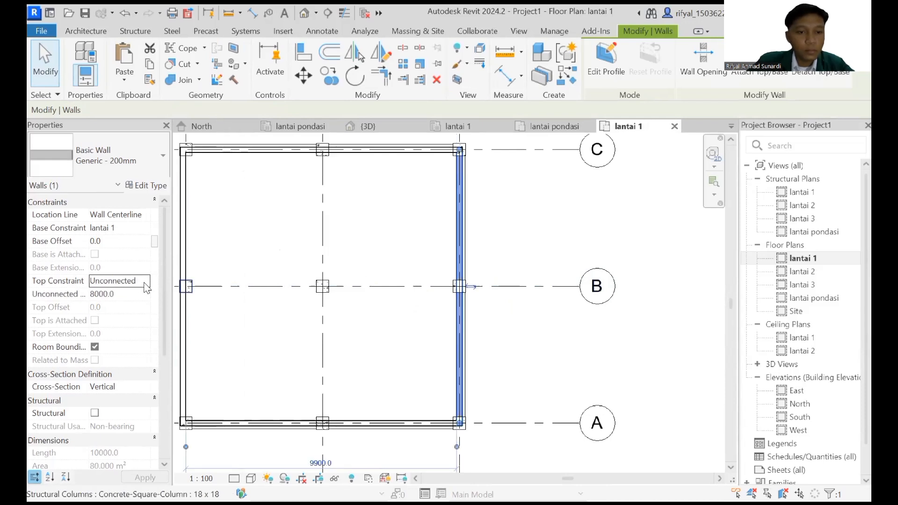
click(146, 287)
click(256, 427)
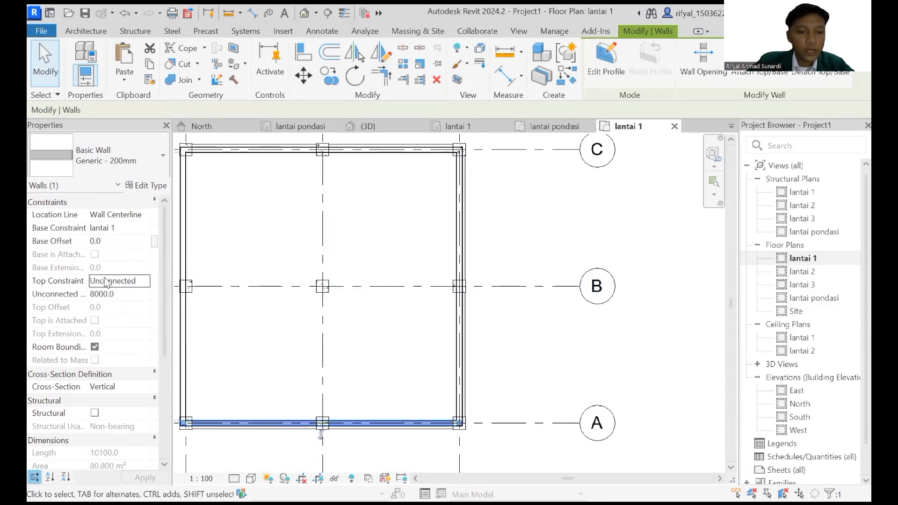
click(141, 287)
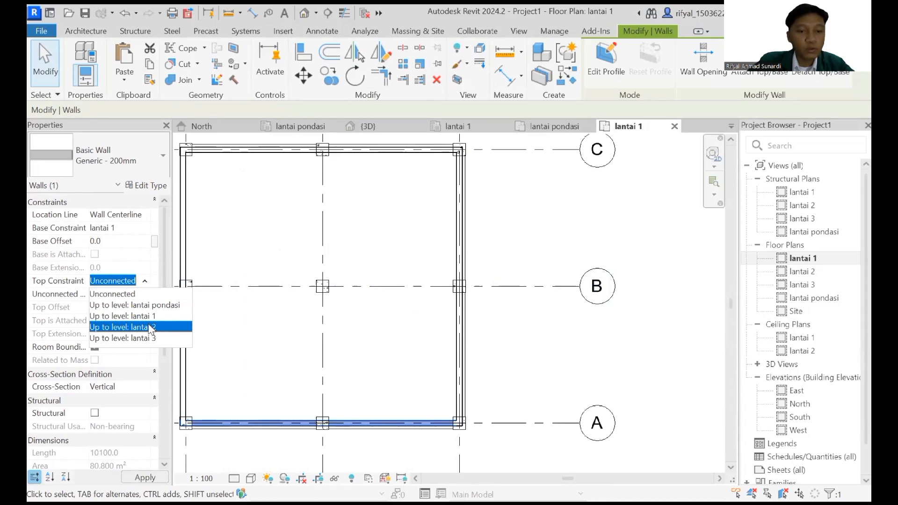
click(150, 327)
click(232, 234)
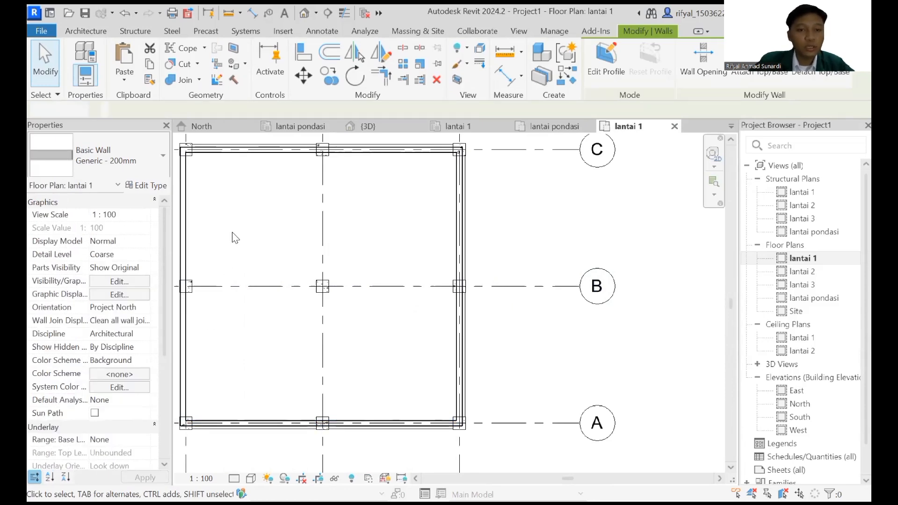
Step: Examine the lantai 1 perimeter walls against the structural frame in the 3D view
click(368, 126)
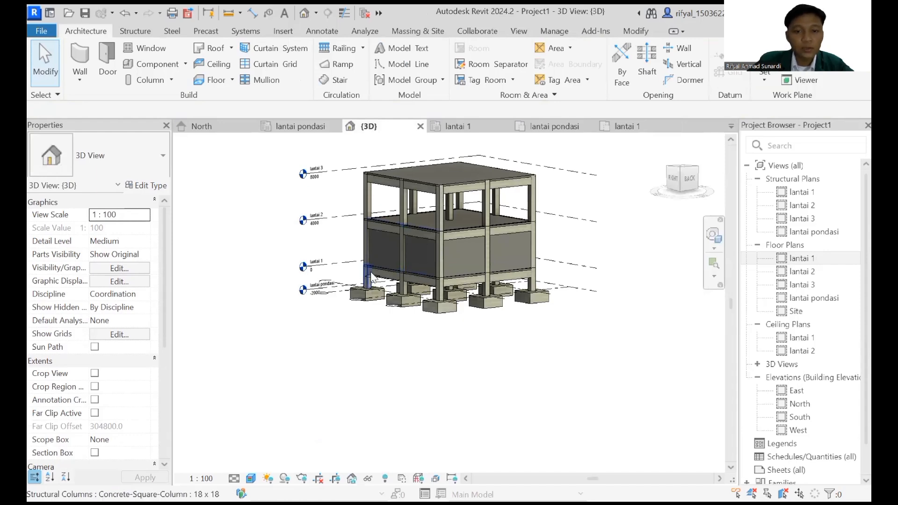
scroll(383, 254, up, 1)
scroll(399, 236, down, 1)
middle_drag(458, 253, 349, 308)
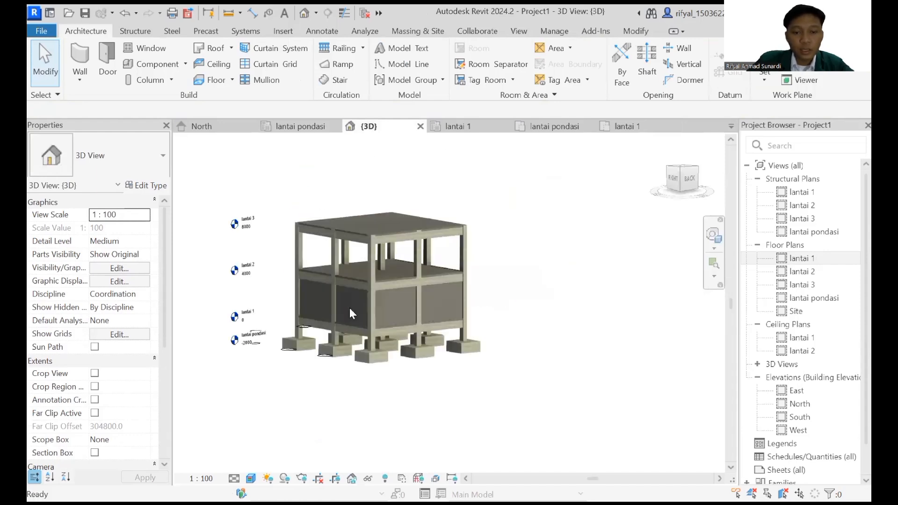
scroll(349, 308, down, 2)
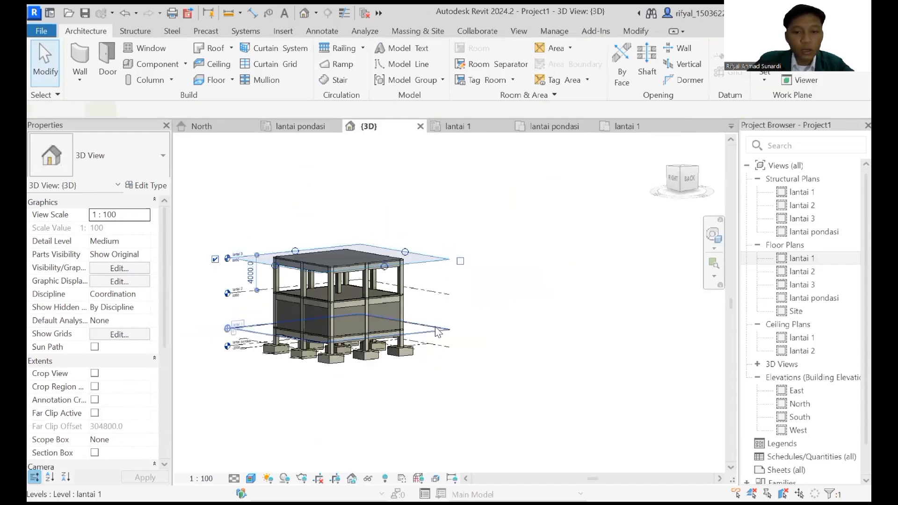
click(449, 267)
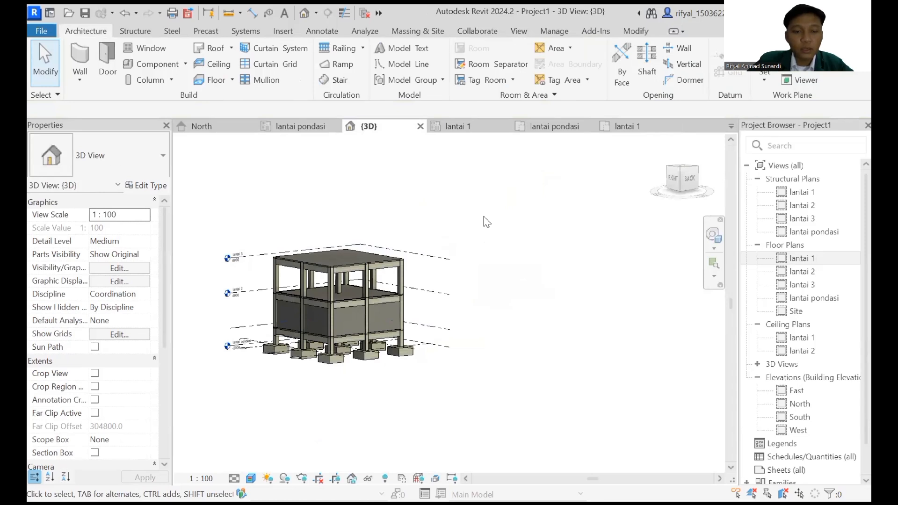
Step: Filter the whole model down to its four walls and copy them from lantai 1 to lantai 2, aligned to the selected level
drag(484, 217, 215, 394)
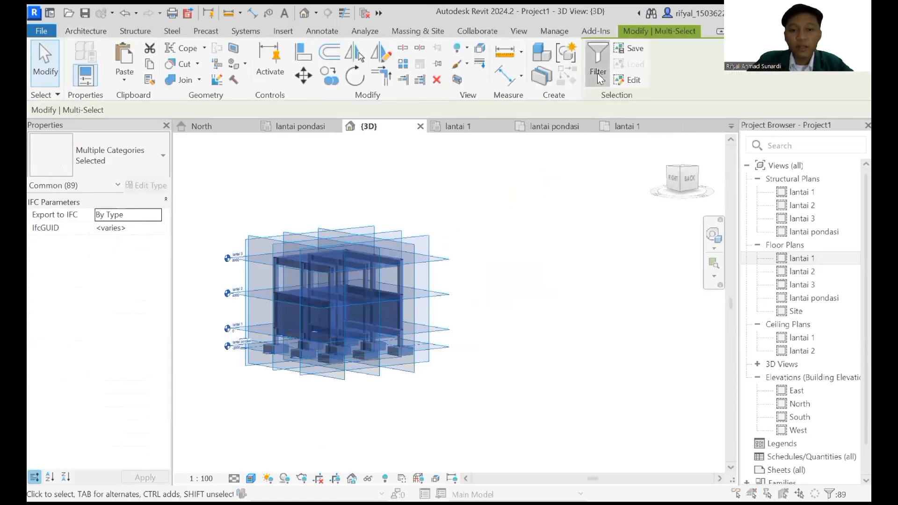
click(597, 75)
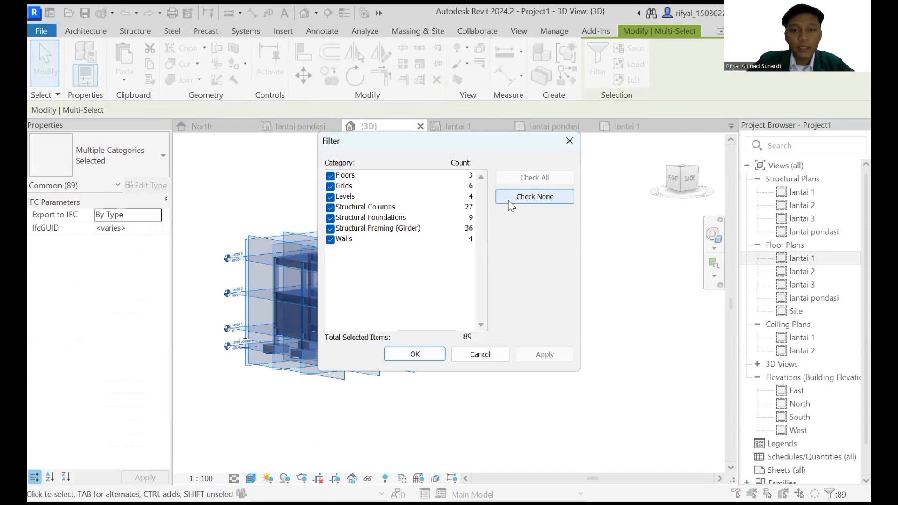
click(511, 204)
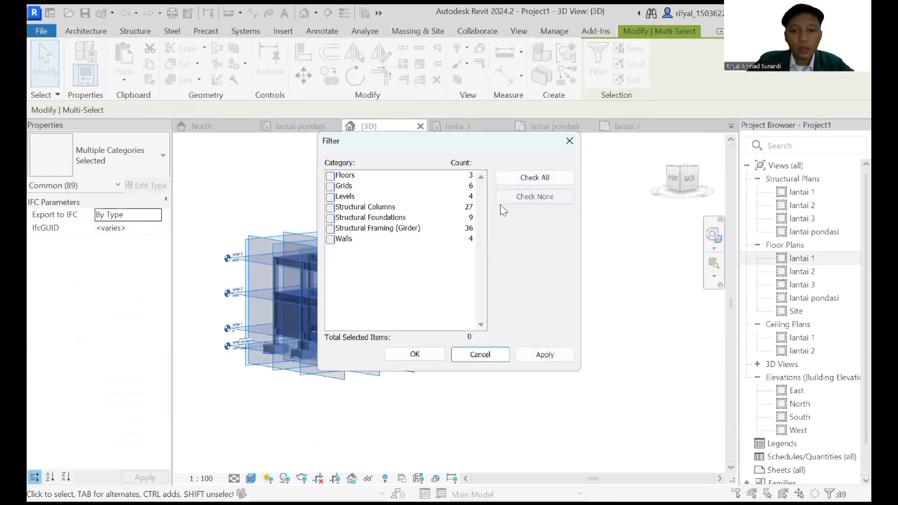
click(330, 239)
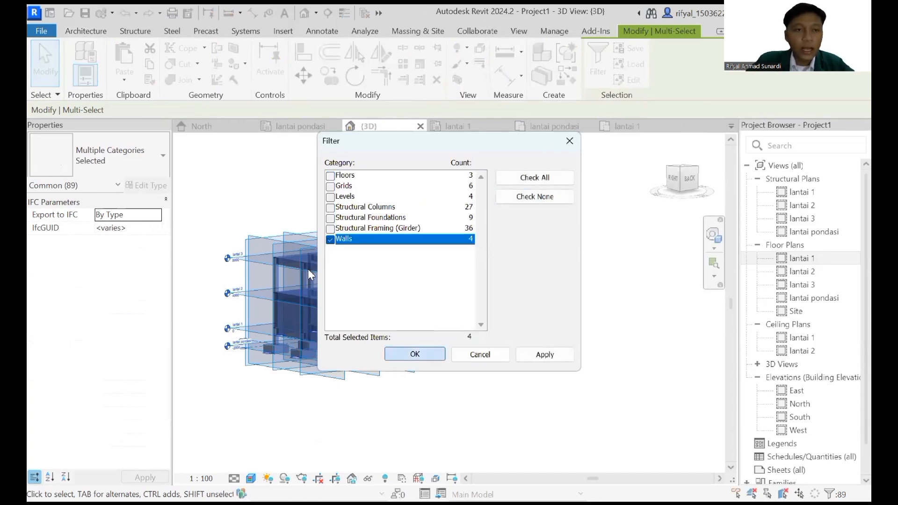
key(Return)
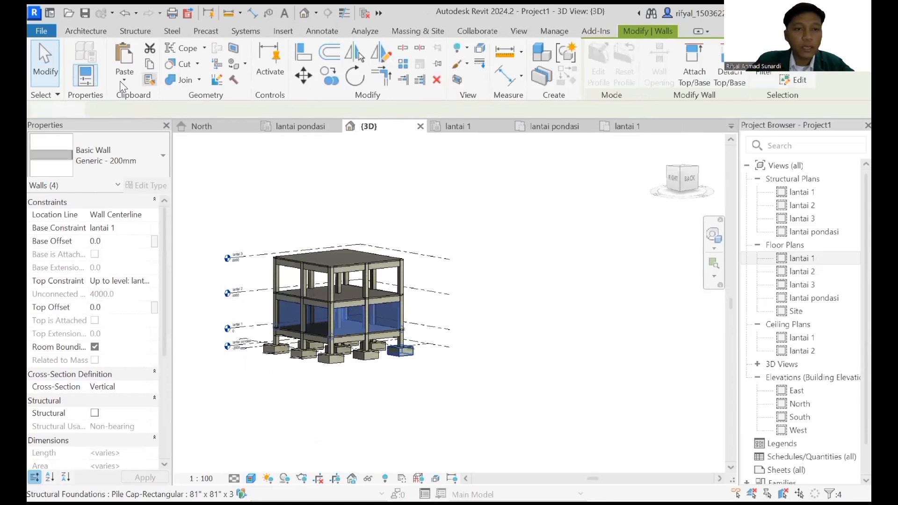
click(122, 81)
click(161, 132)
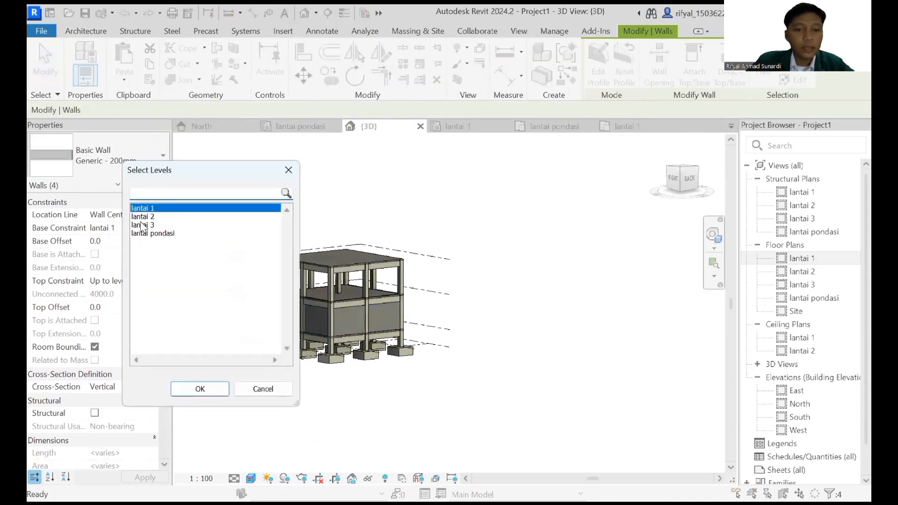
click(142, 217)
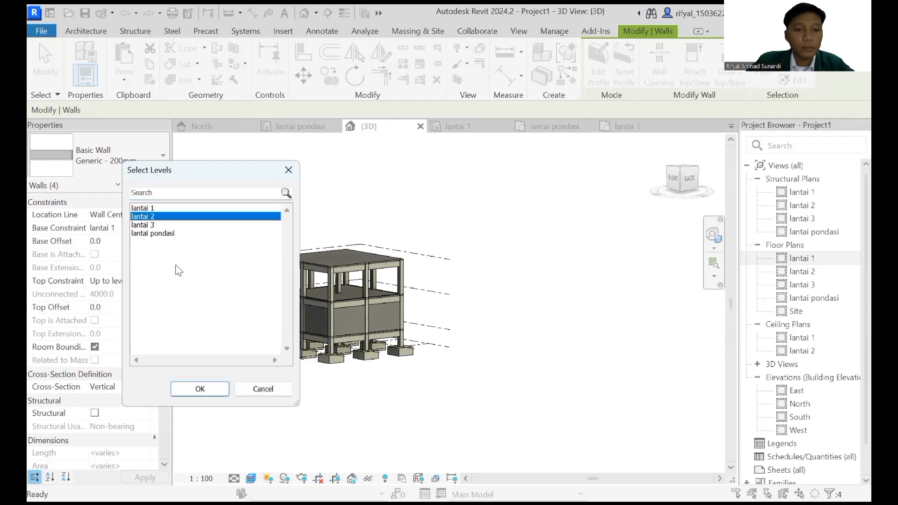
click(218, 389)
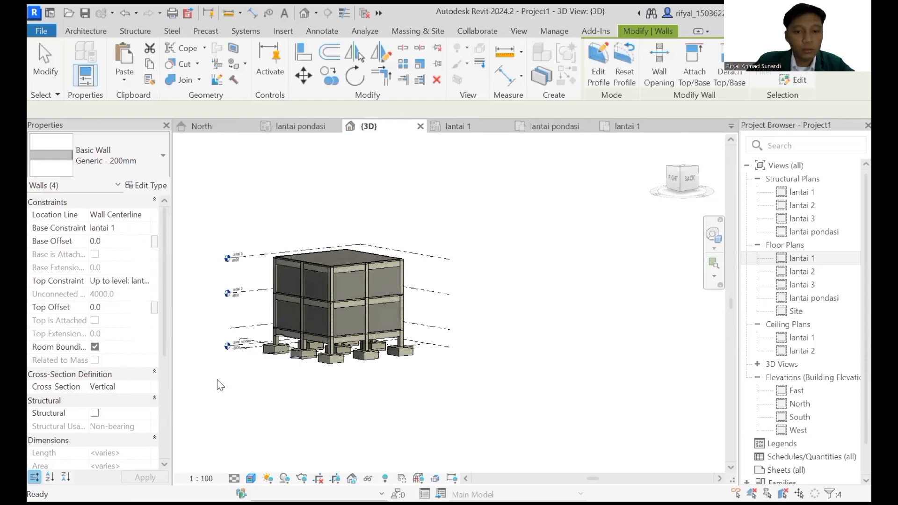
click(468, 203)
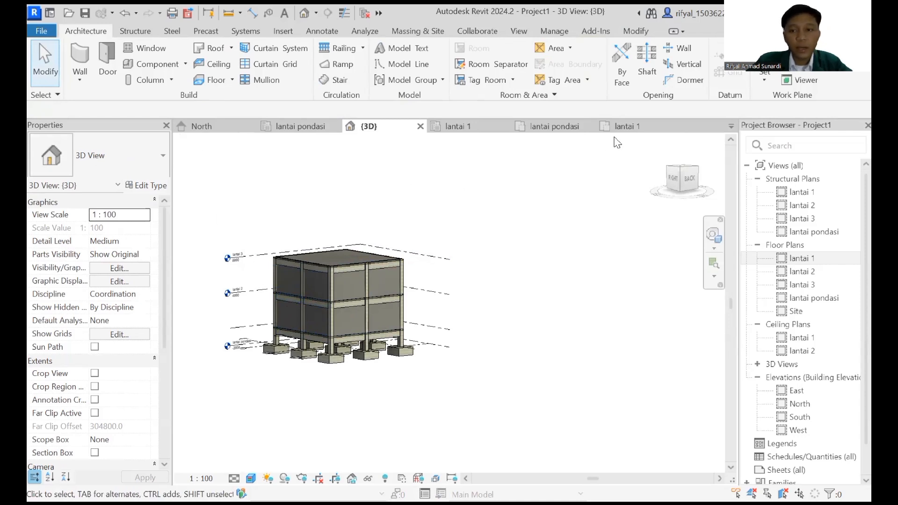
Step: Place two M_Single-Flush 0915 x 2134mm doors in lantai 1's grid A wall, about 1900 mm from grid 1 and 1700 mm from grid 4
click(625, 126)
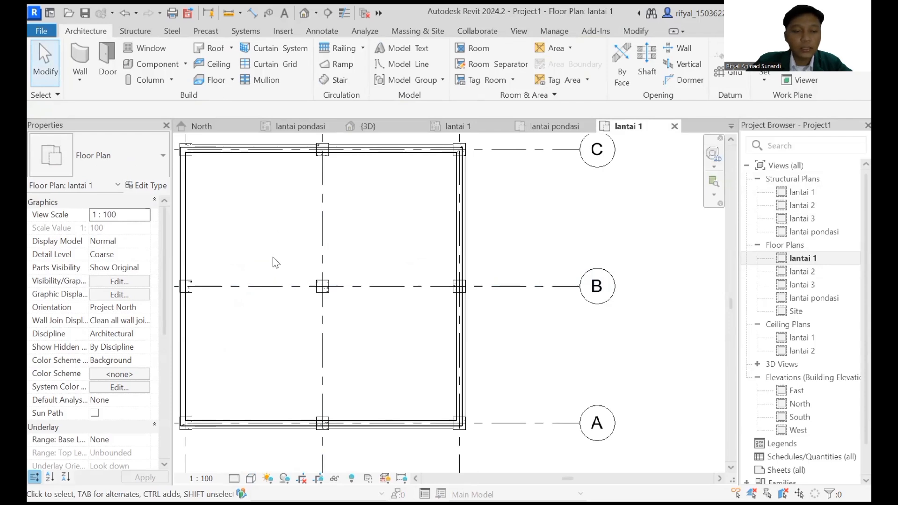
middle_drag(245, 354, 251, 294)
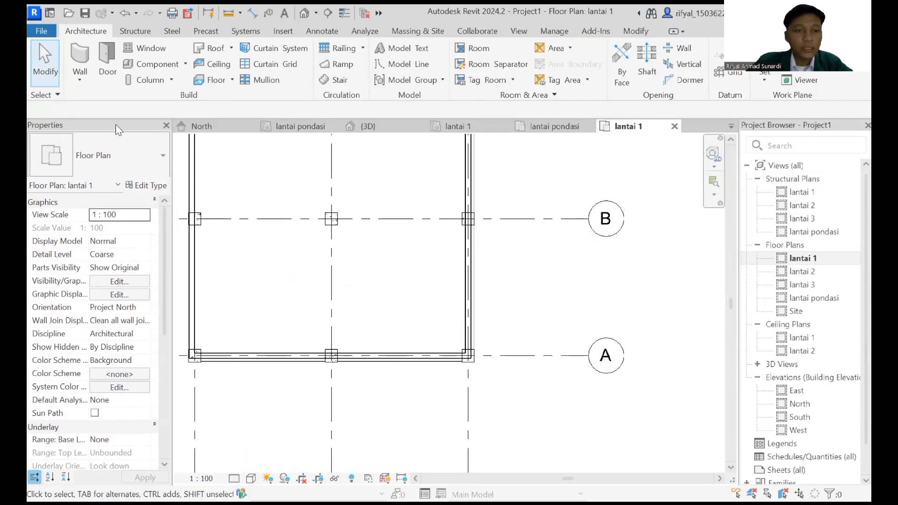
click(106, 68)
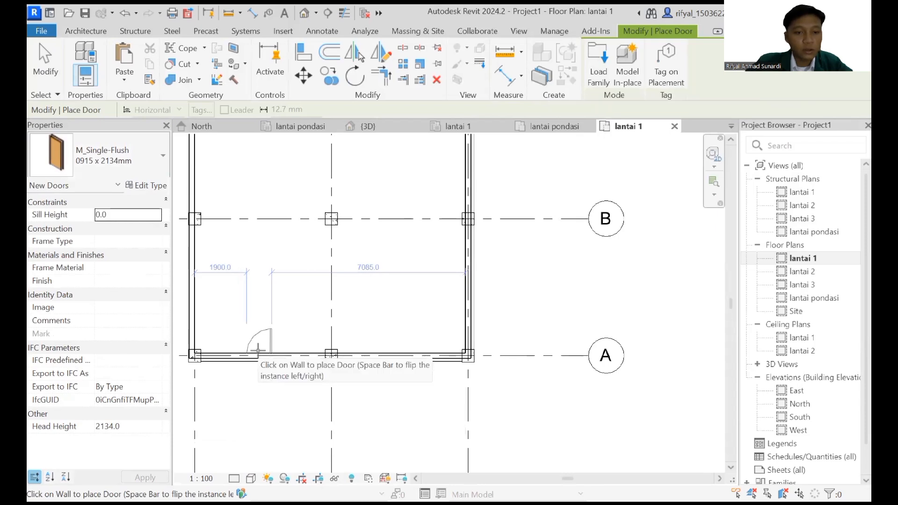
click(258, 350)
click(405, 347)
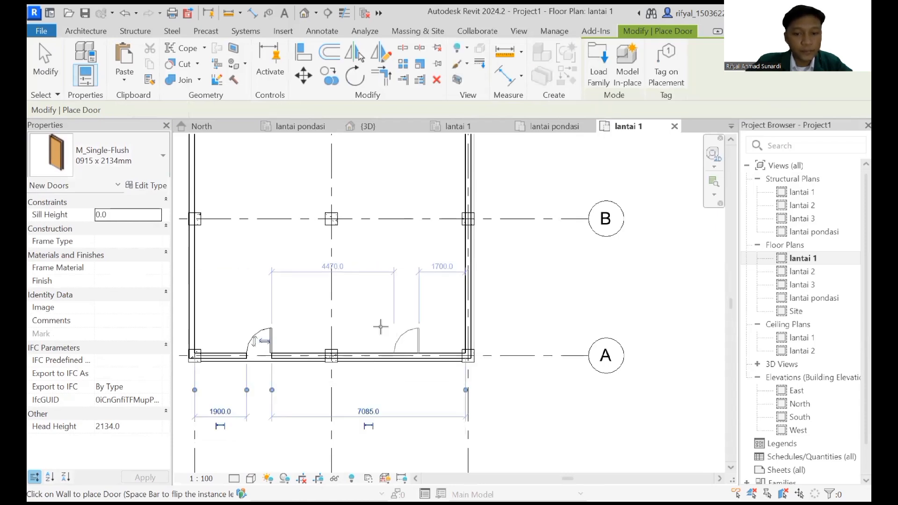
Step: End door placement and examine the two doors on the front facade in the 3D view
click(364, 126)
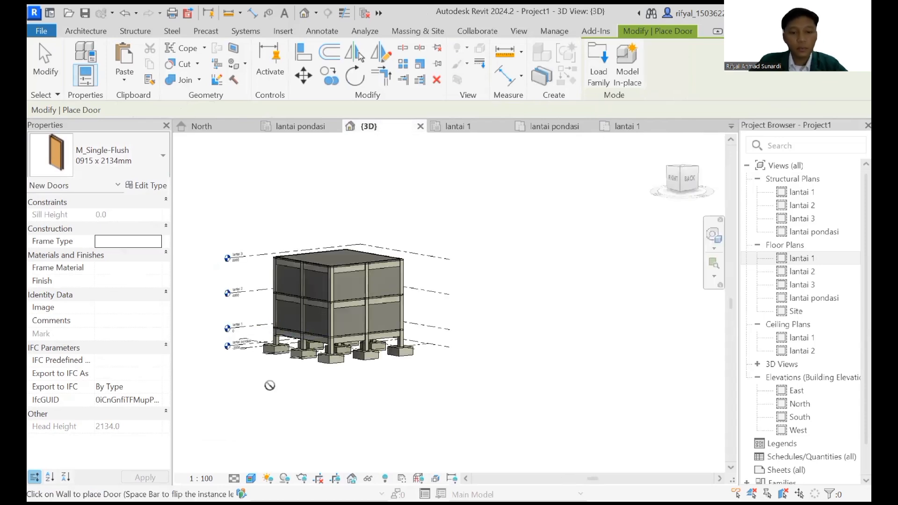
key(Escape)
key(Escape)
key(Escape)
shift+middle_drag(360, 381, 558, 349)
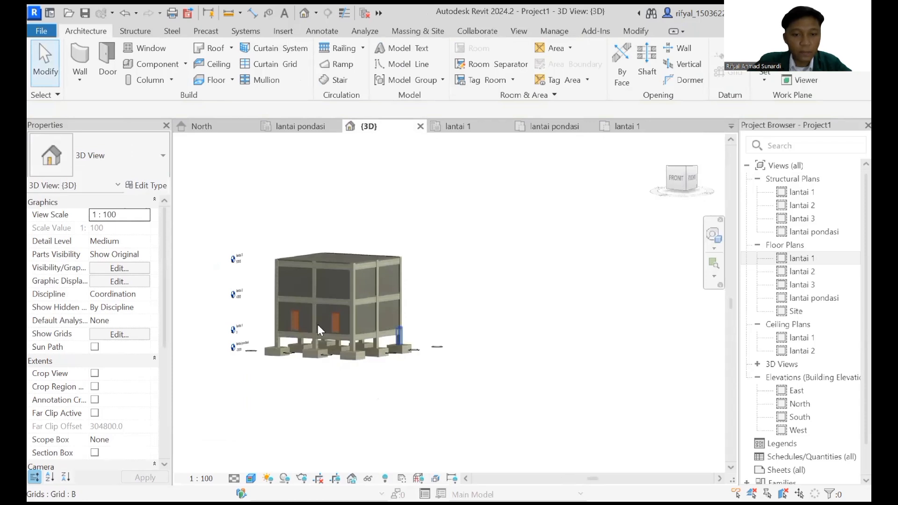
scroll(318, 324, up, 2)
scroll(320, 342, up, 1)
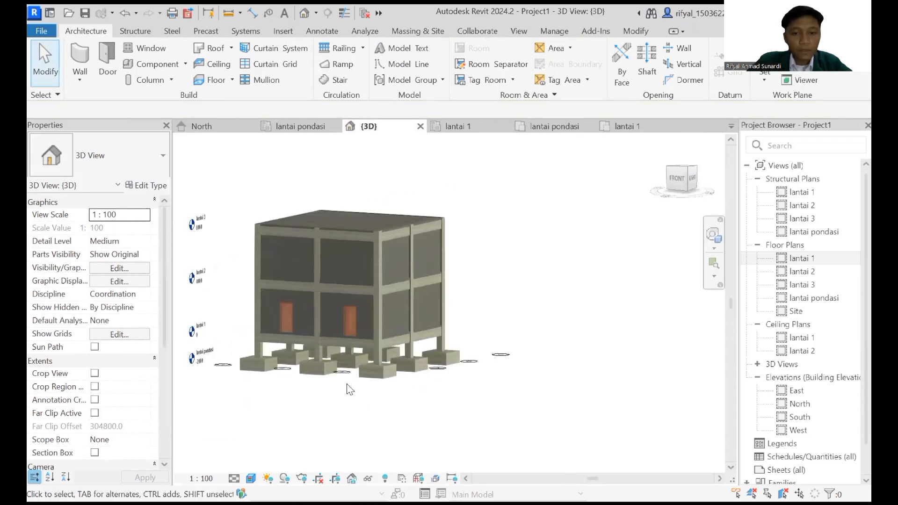
scroll(333, 343, up, 1)
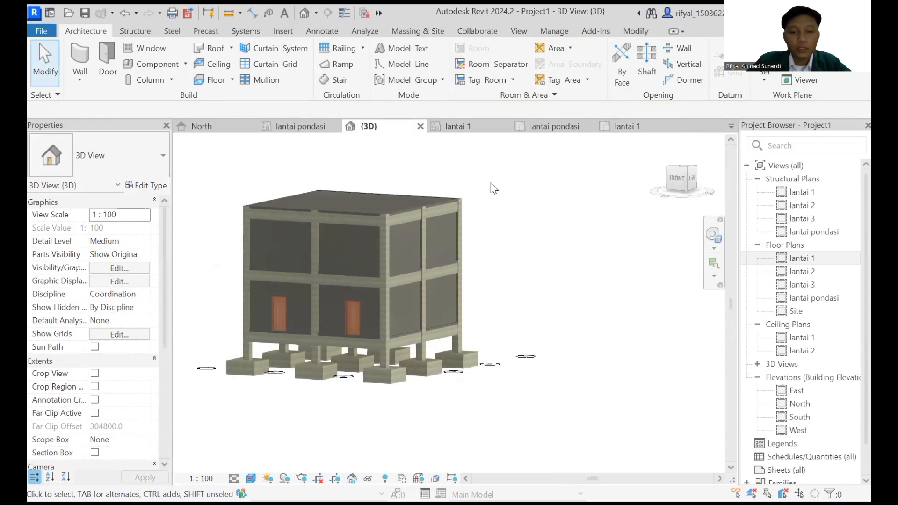
Step: Place two M_Window-Casement-Double 1400 x 1800mm windows in lantai 2's grid A wall, about 1600 mm from grid 1 and 1700 mm from grid 4
double_click(799, 272)
scroll(418, 318, up, 4)
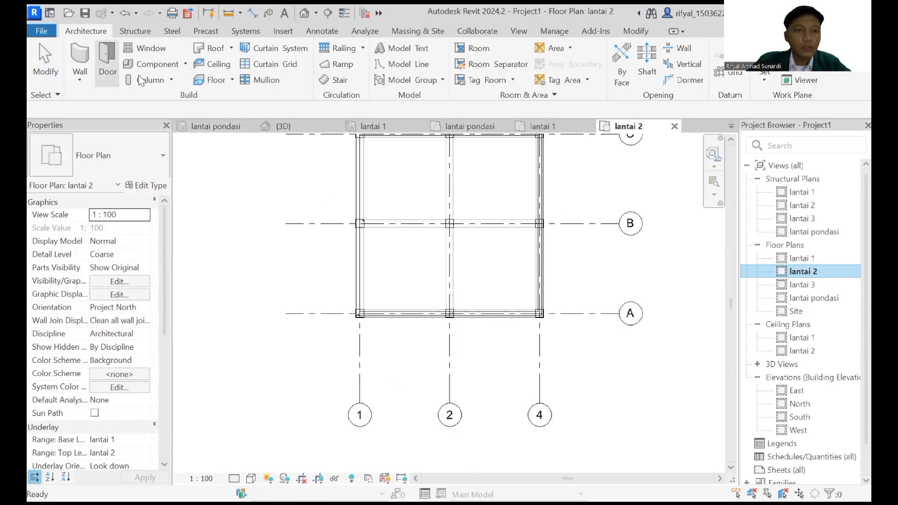
click(140, 48)
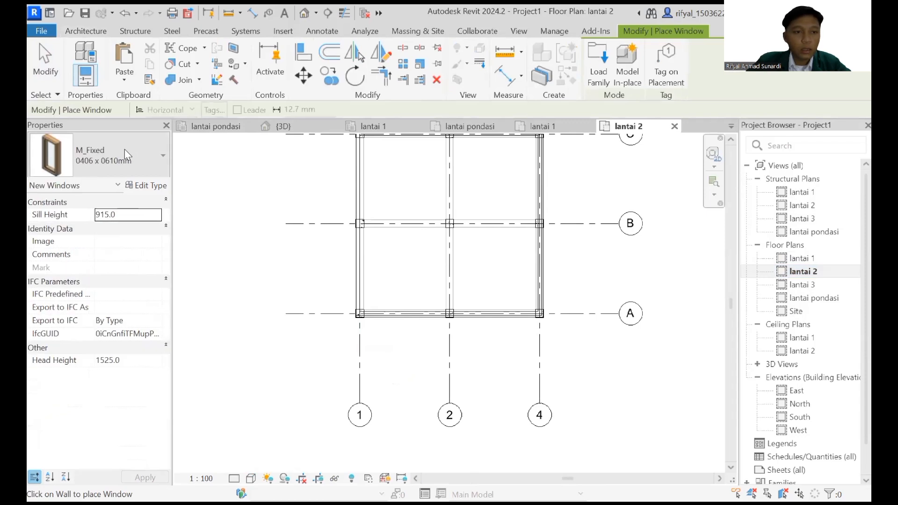
click(125, 150)
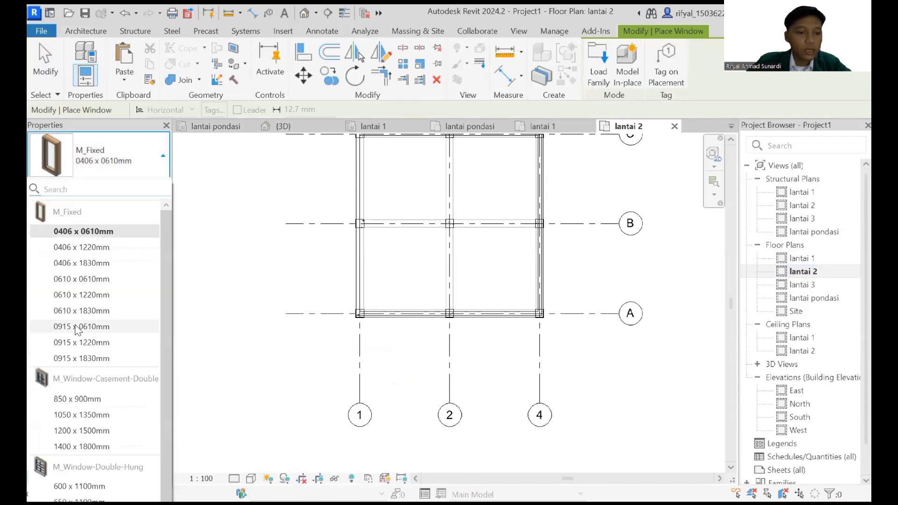
scroll(77, 330, down, 1)
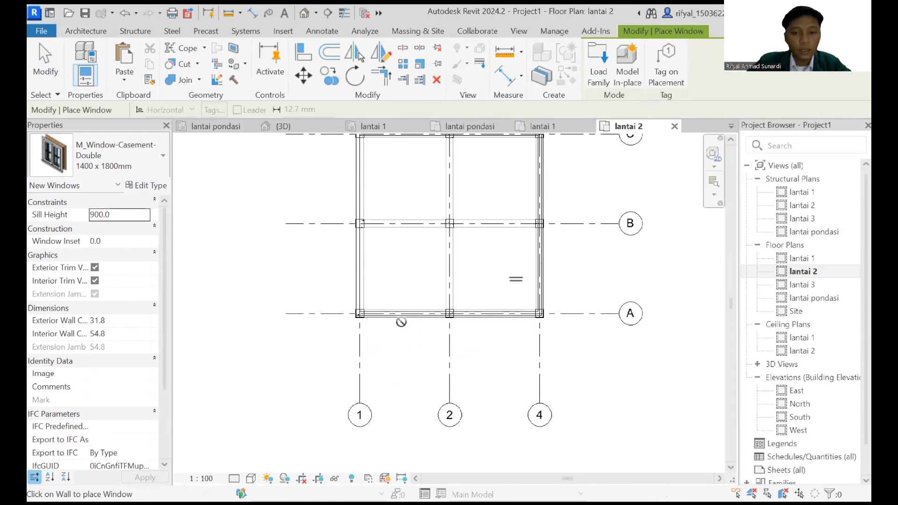
scroll(401, 320, up, 2)
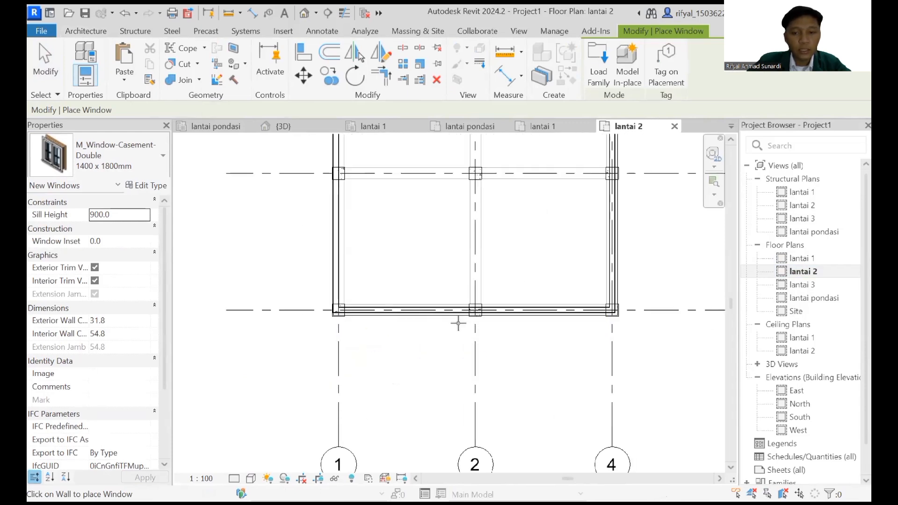
click(407, 308)
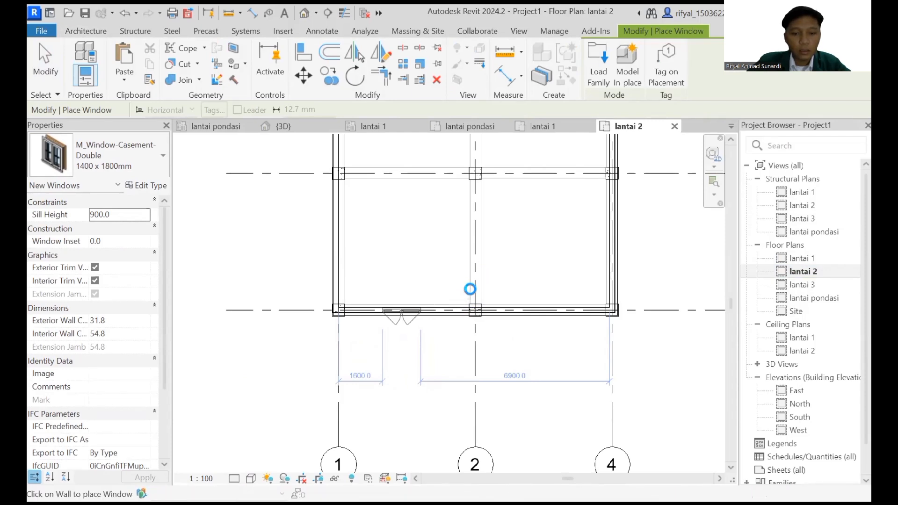
middle_drag(401, 310, 320, 322)
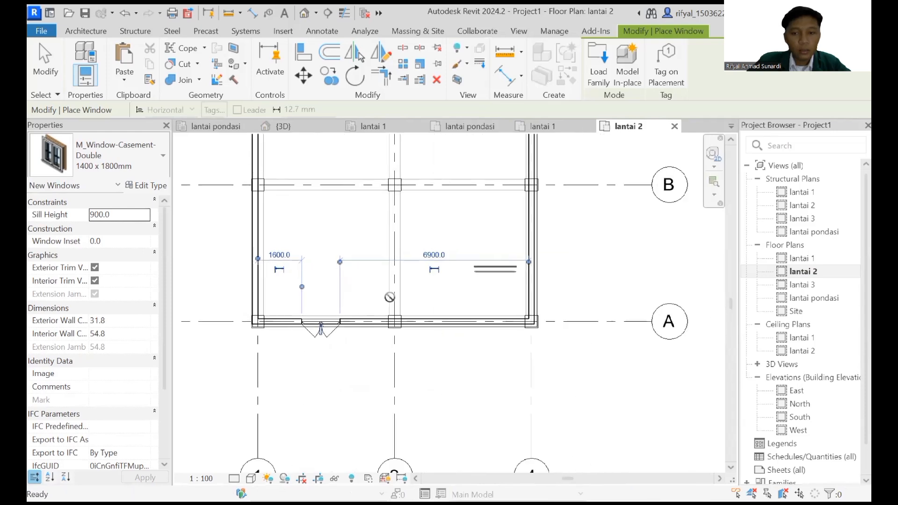
click(463, 328)
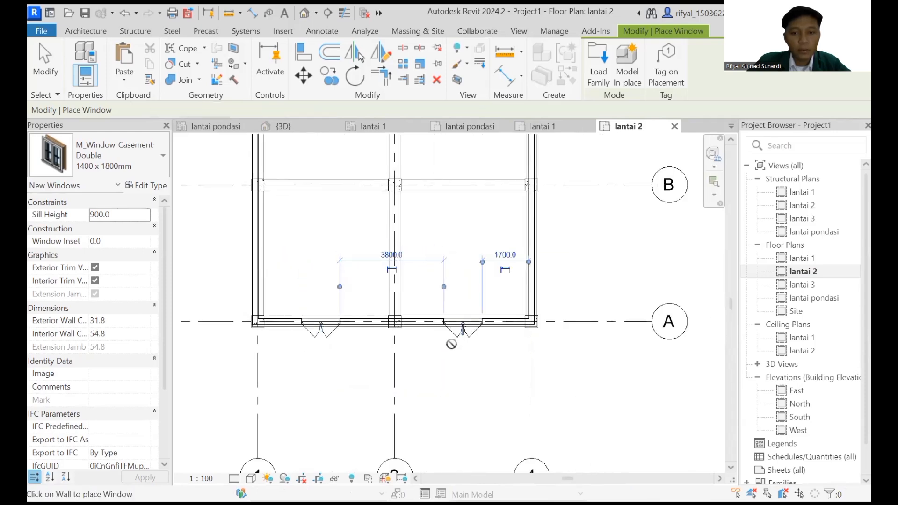
key(Escape)
key(Escape)
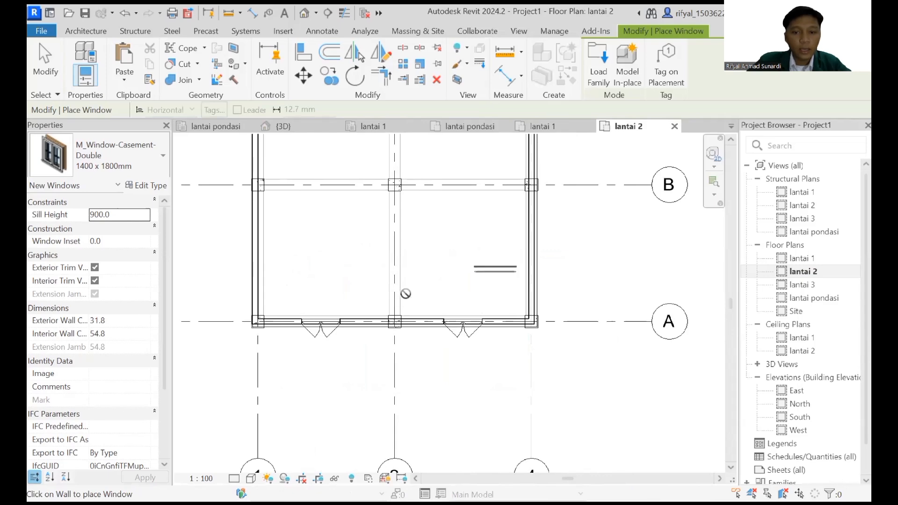
Step: Set the 3D view's detail level to Fine and inspect the front facade with its doors and windows
click(282, 127)
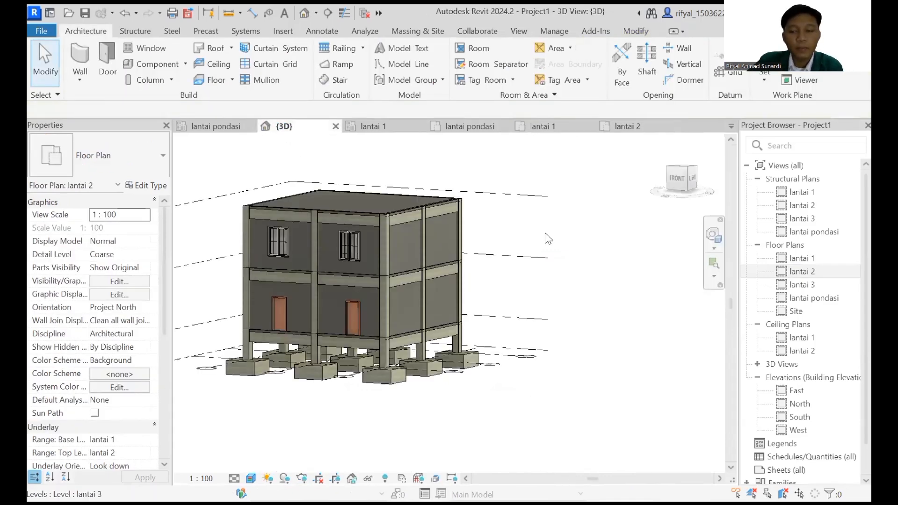
click(234, 478)
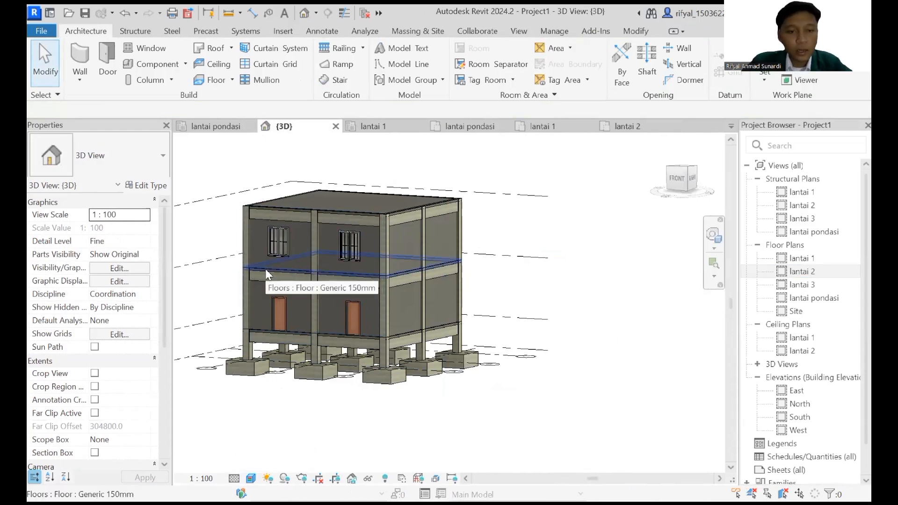
shift+middle_drag(296, 275, 270, 327)
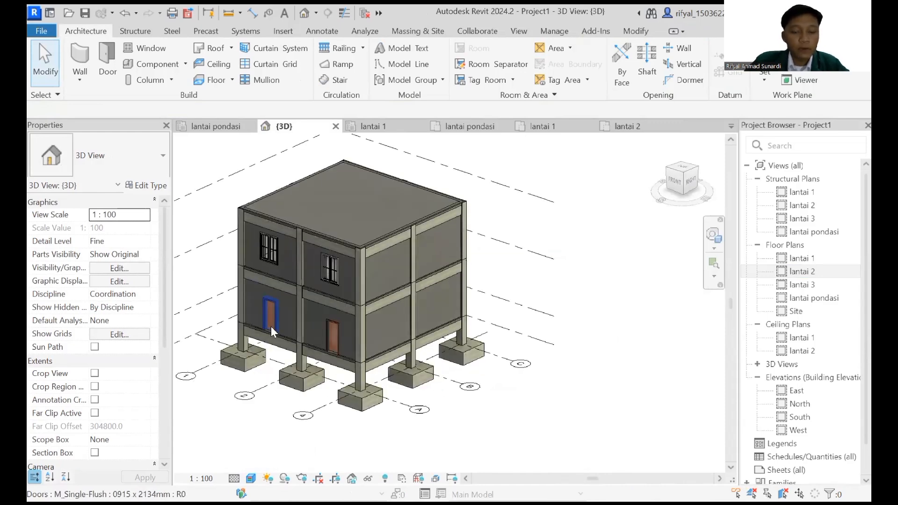